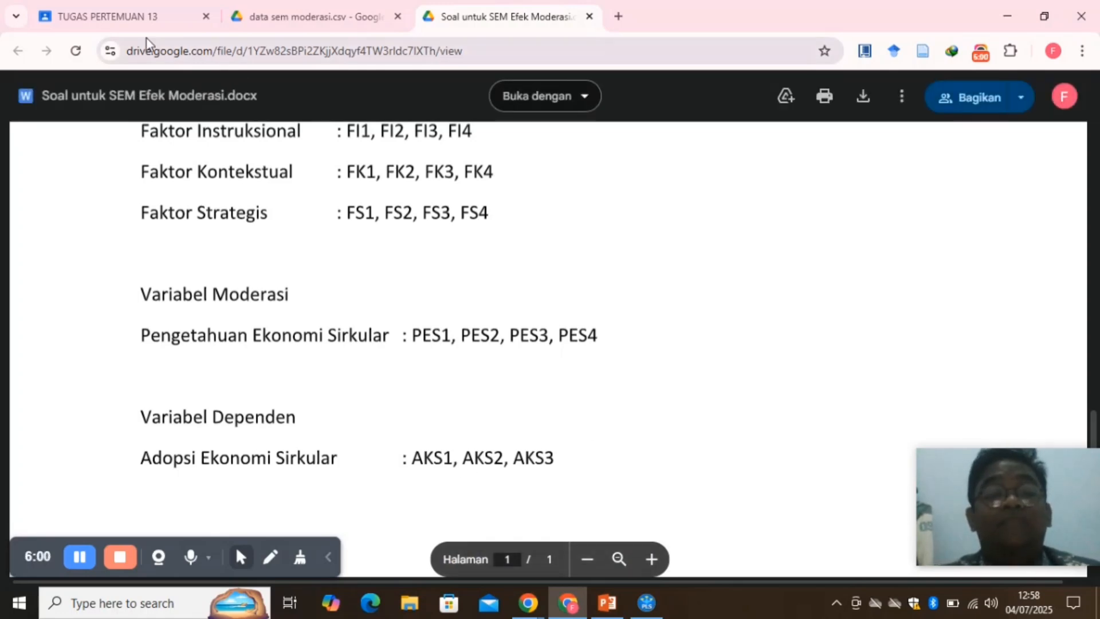
# Bring up the TUGAS PERTEMUAN 13 assignment in Classroom and arrange the browser on the left half beside SmartPLS on the right.
pyautogui.click(298, 10)
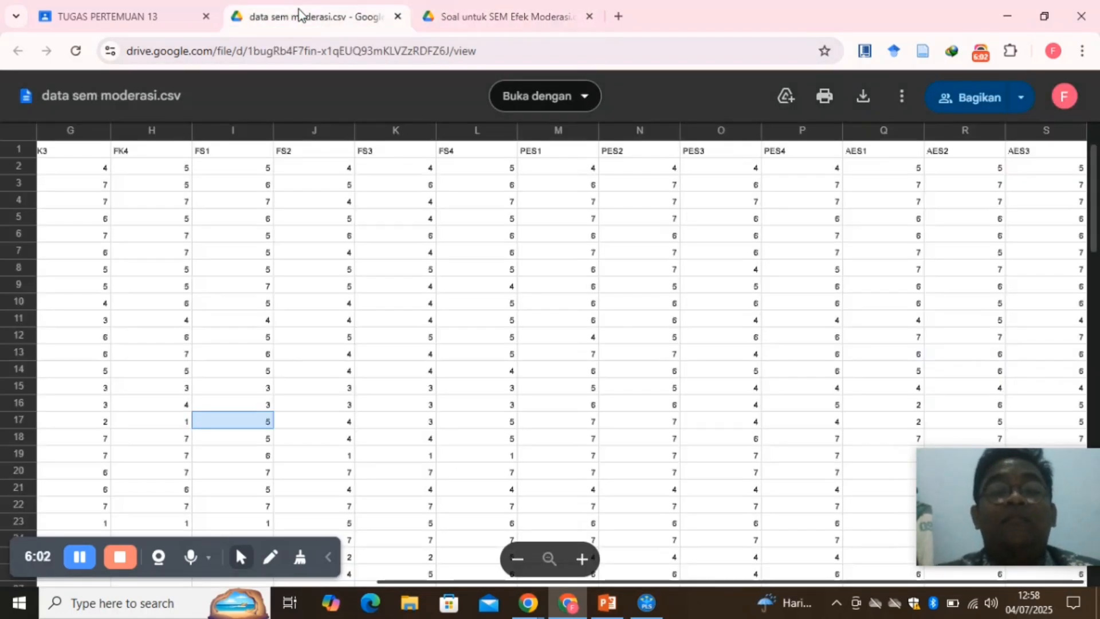
pyautogui.click(143, 16)
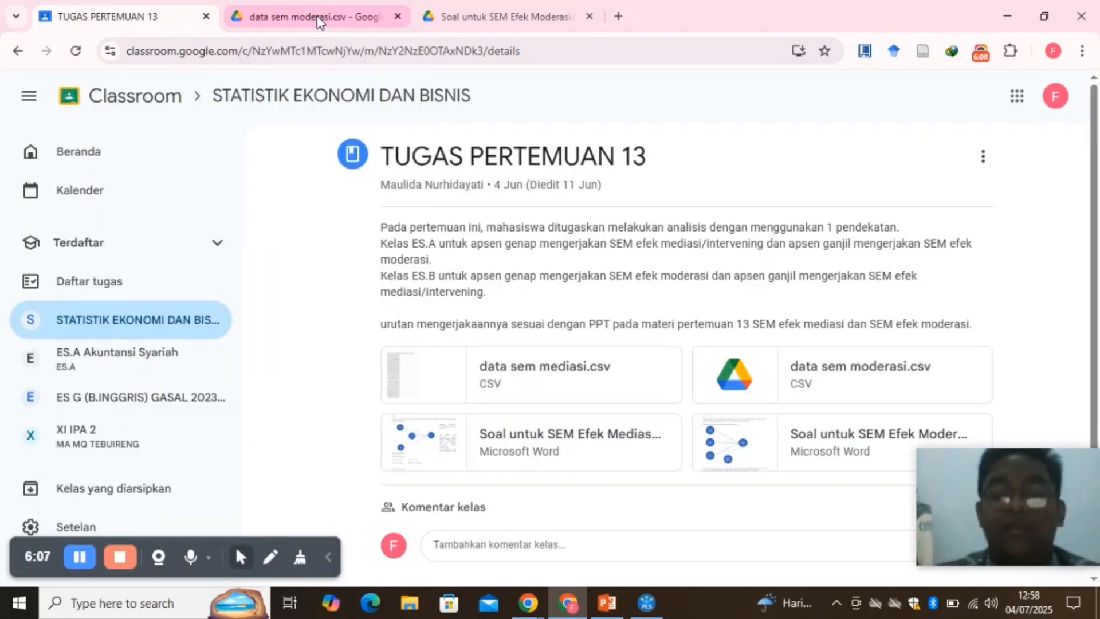
pyautogui.press('super+Left')
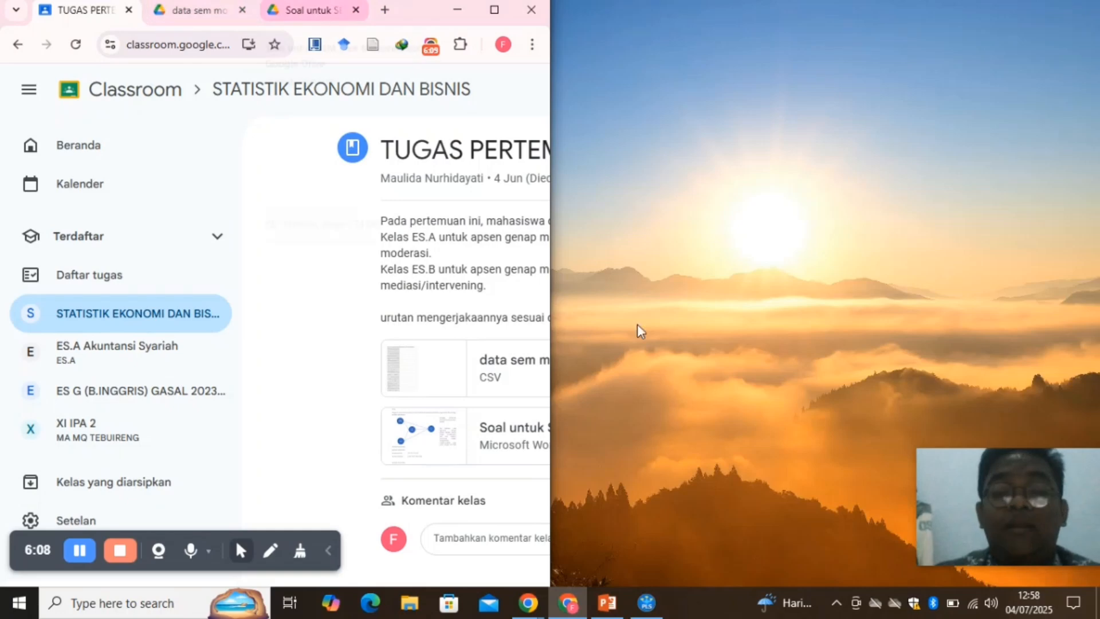
pyautogui.click(645, 606)
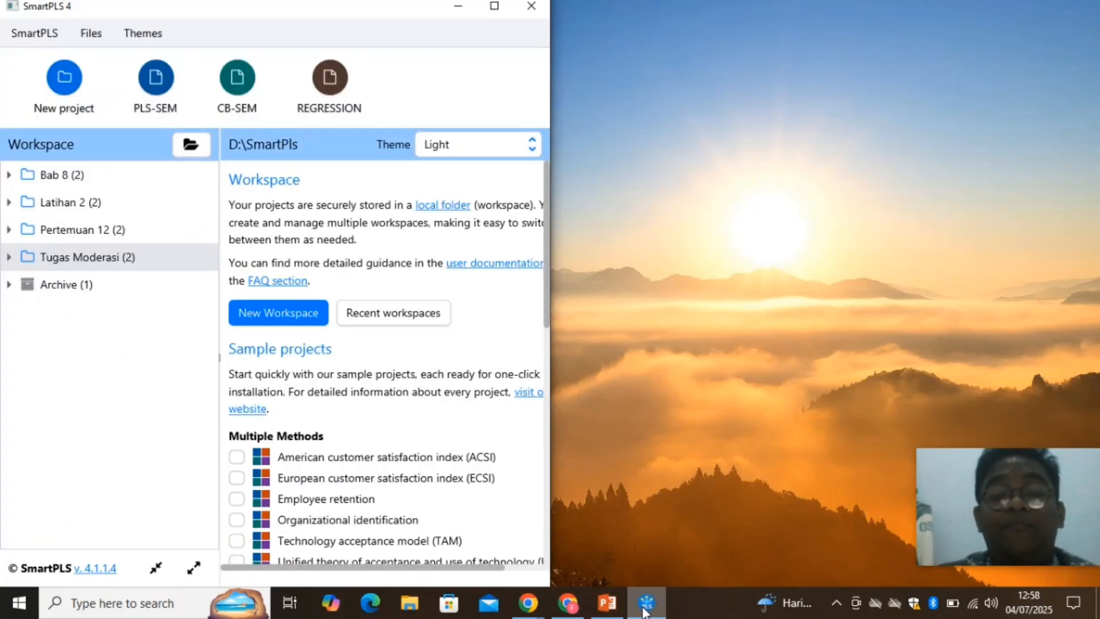
pyautogui.press('super+Right')
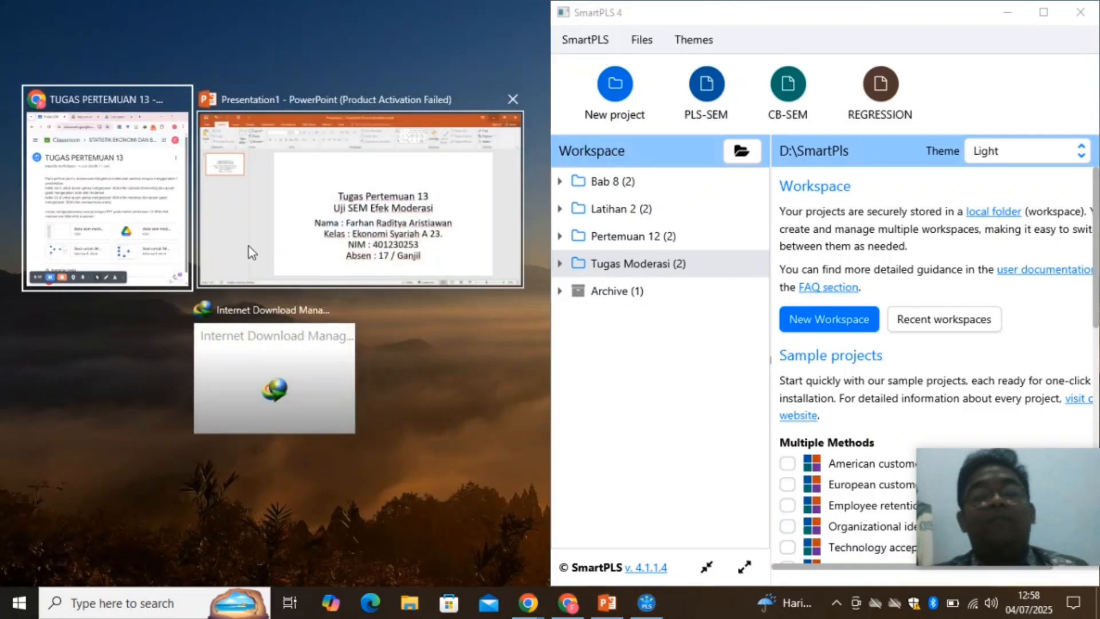
pyautogui.click(133, 201)
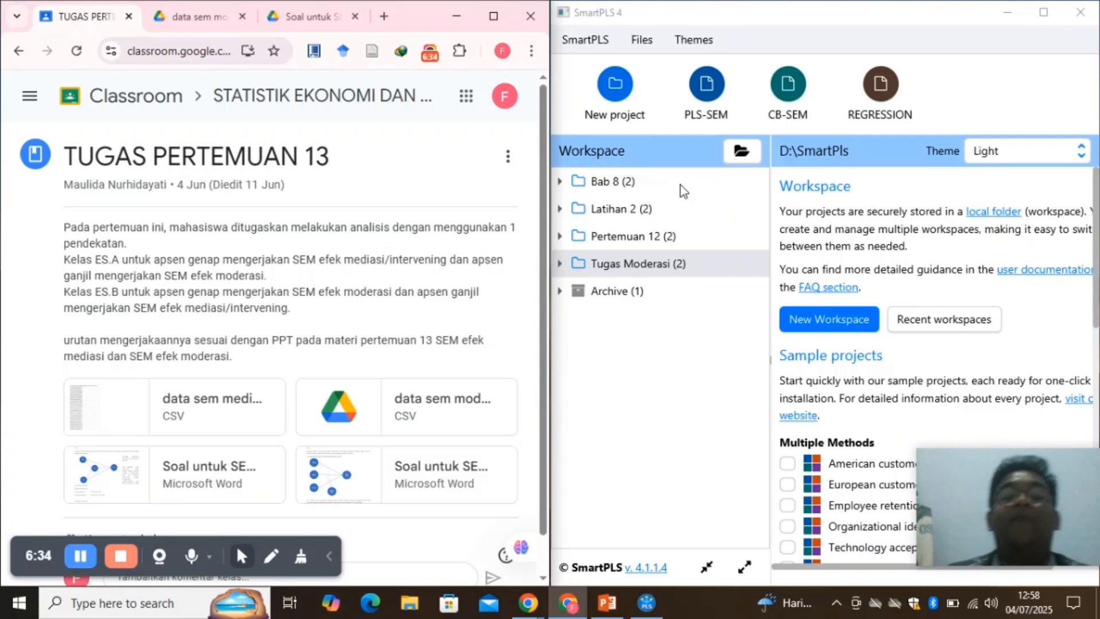
# Create a new SmartPLS project named "Tugas Pertemuan 13".
pyautogui.click(615, 95)
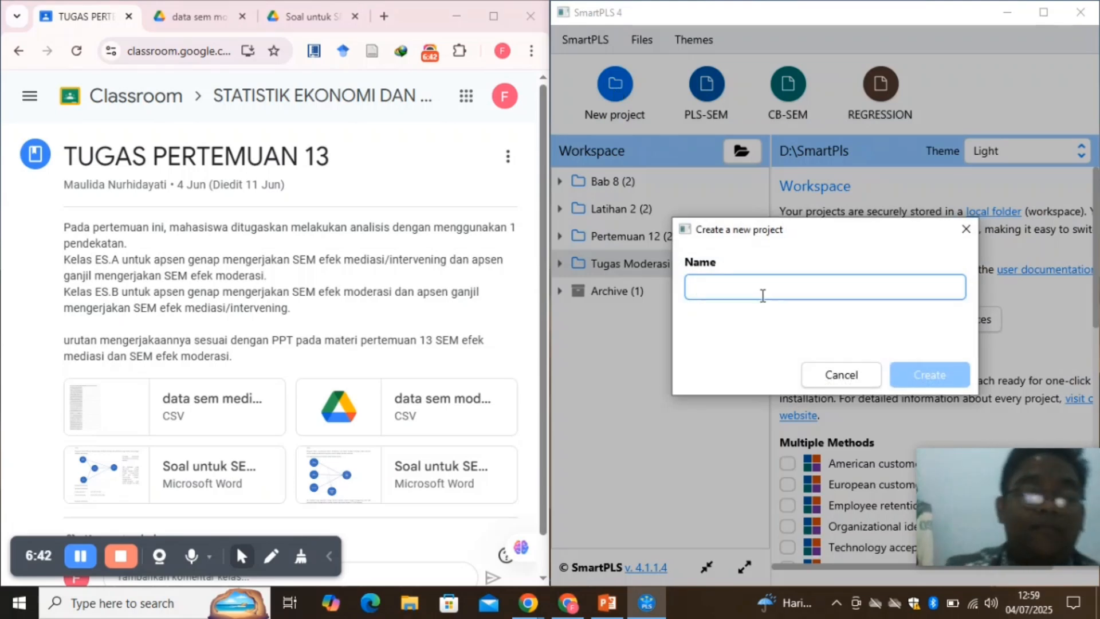
pyautogui.write('T')
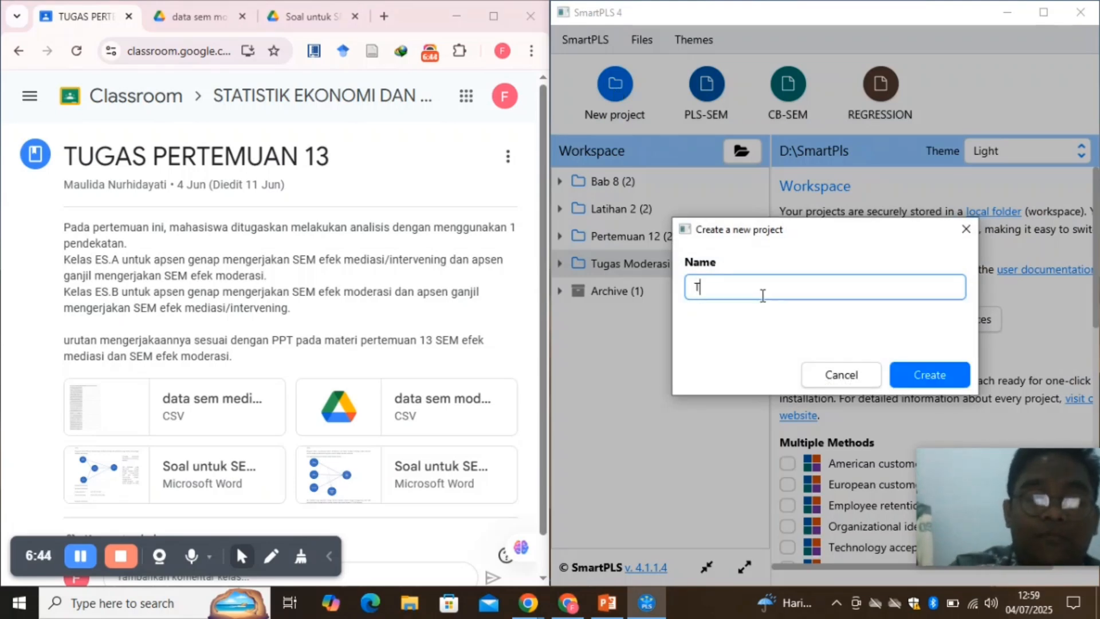
pyautogui.write('ugas')
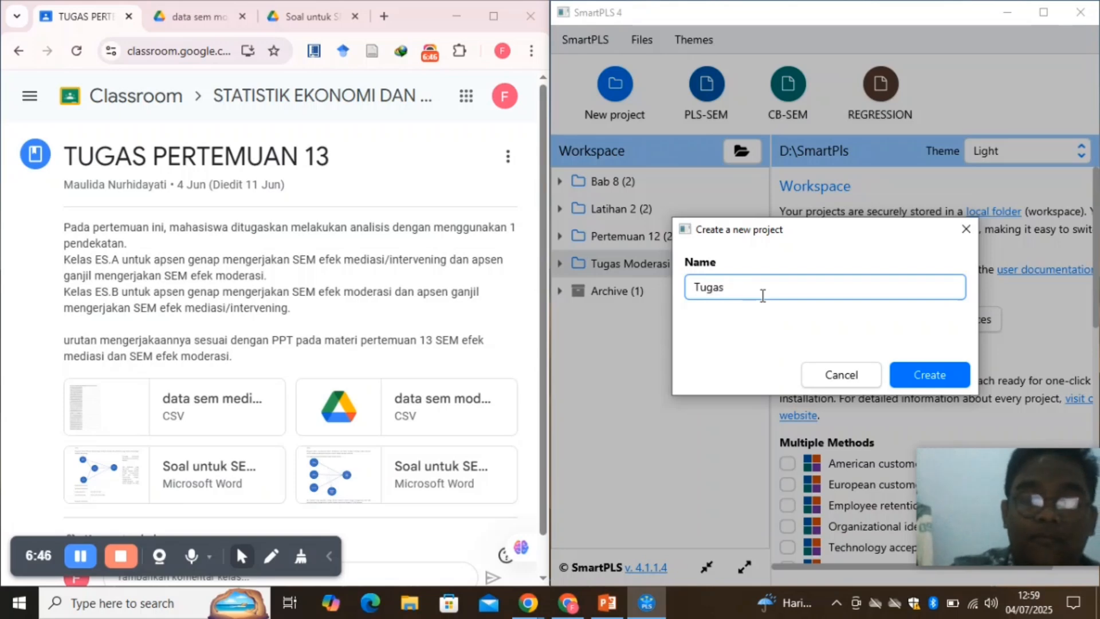
pyautogui.write(' Perte')
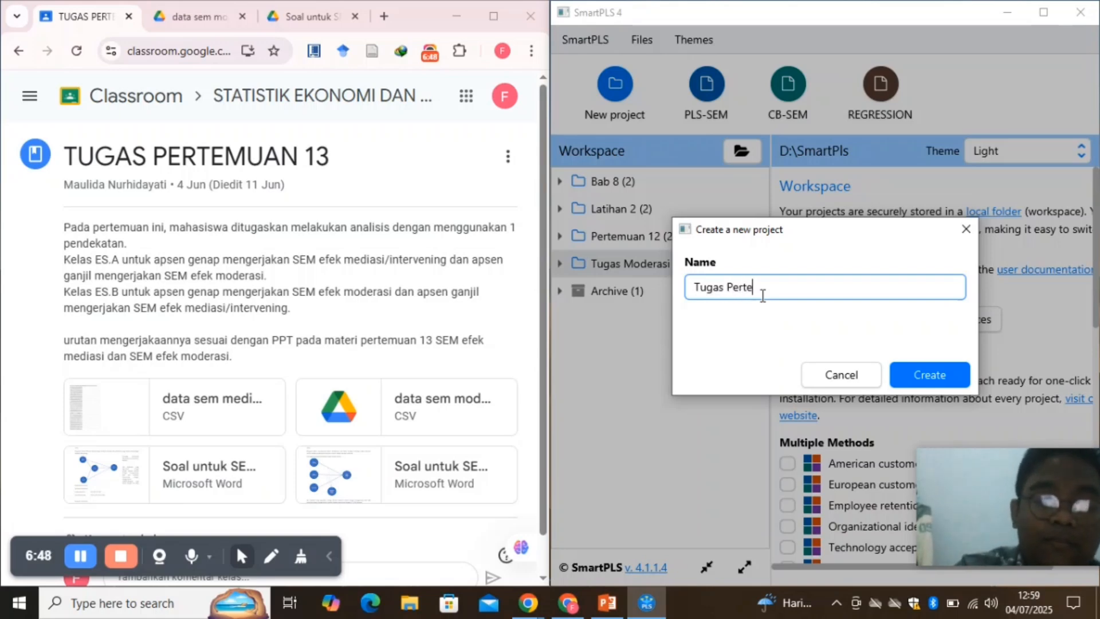
pyautogui.write('muan 13')
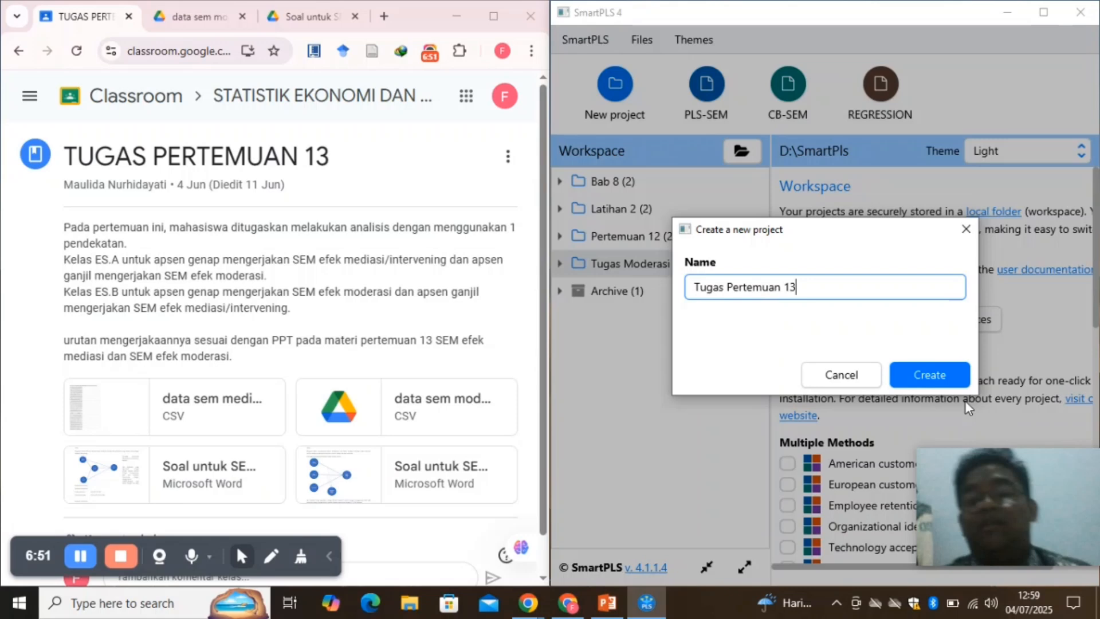
pyautogui.click(944, 373)
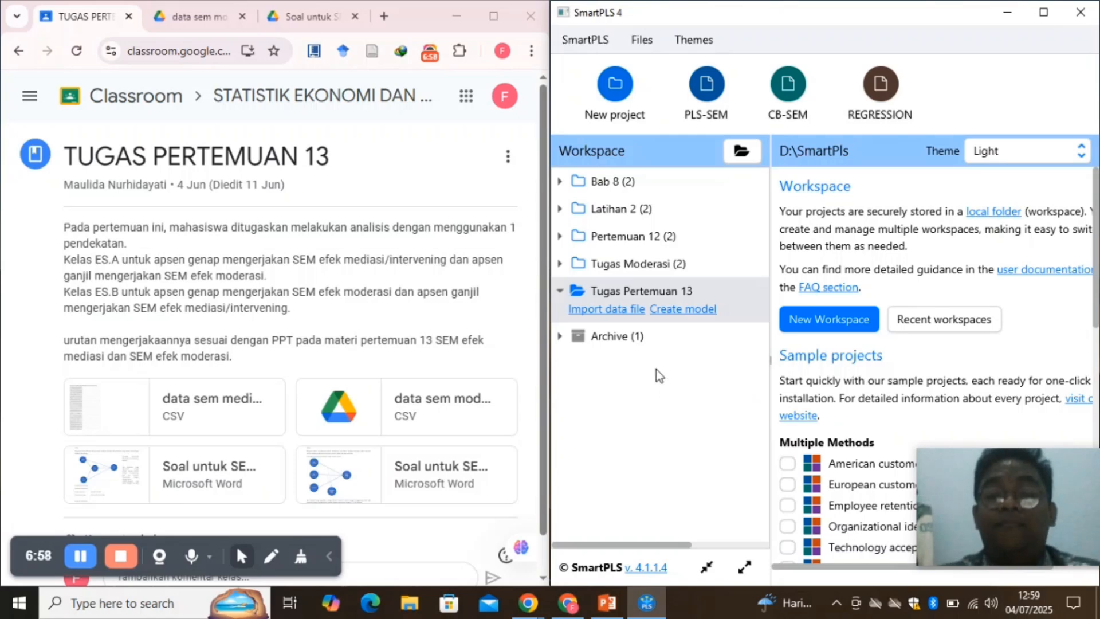
# Import the CSV file "data sem moderasi" from Downloads into the Tugas Pertemuan 13 project, keeping the suggested import settings.
pyautogui.click(622, 314)
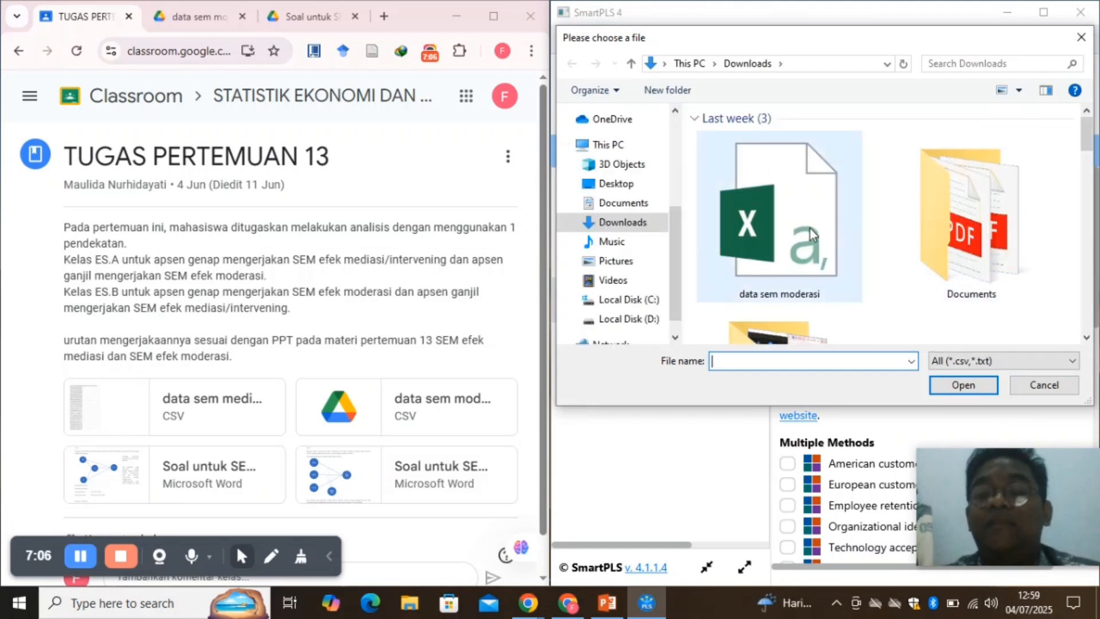
pyautogui.click(570, 600)
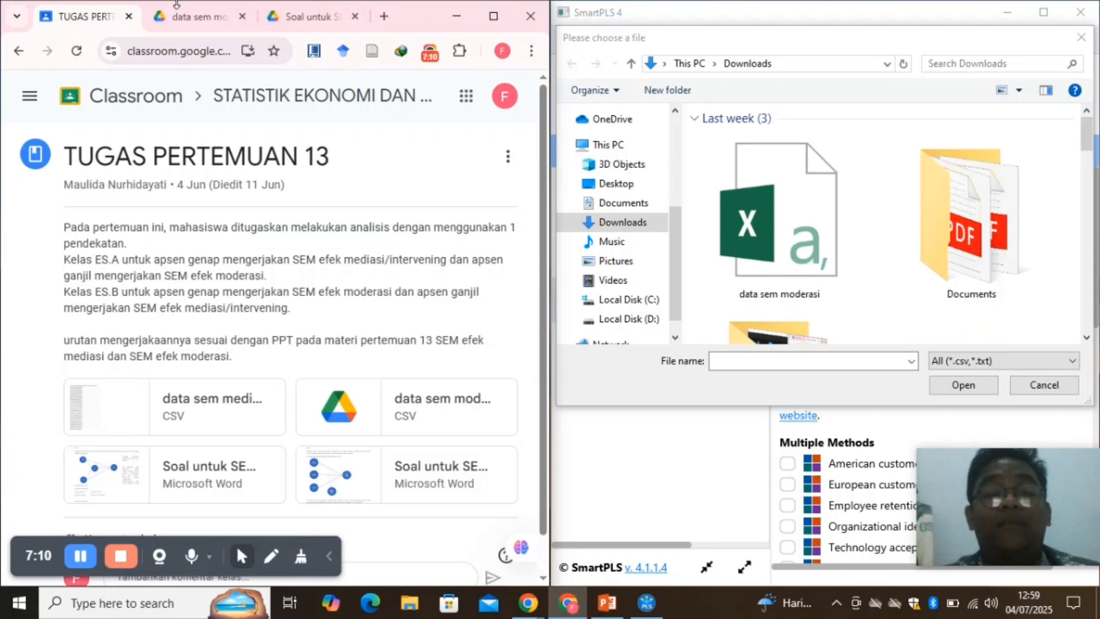
pyautogui.click(192, 16)
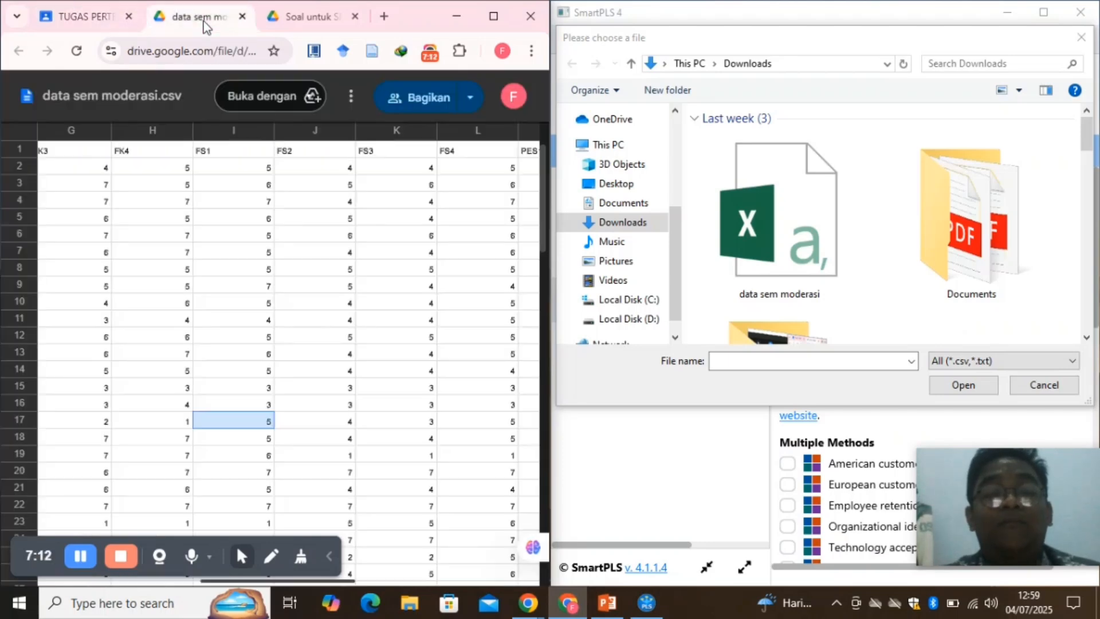
pyautogui.click(71, 16)
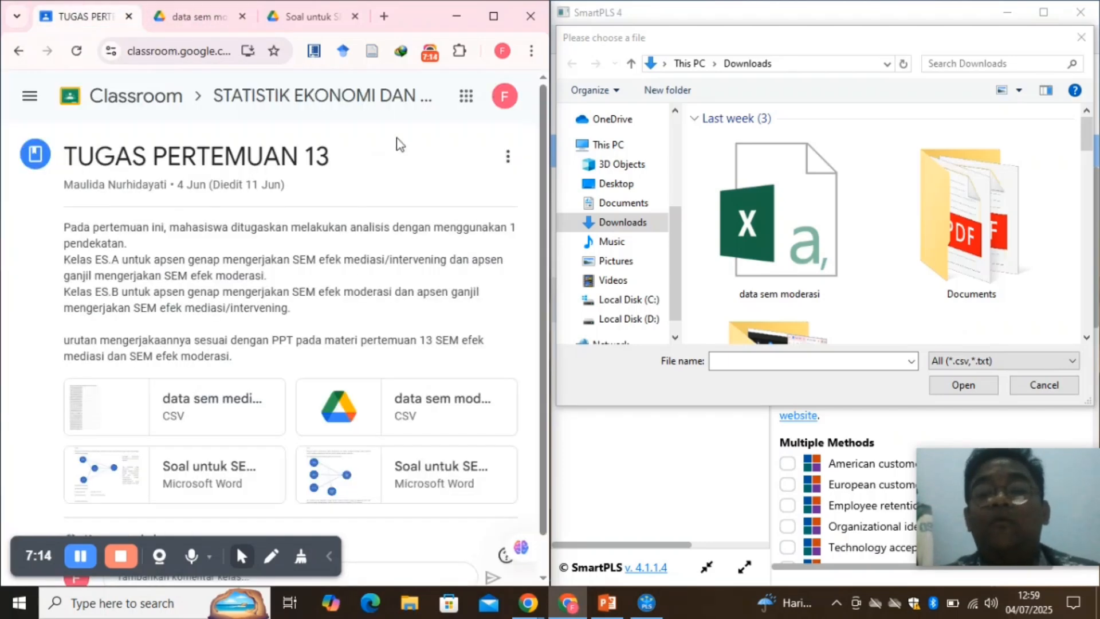
pyautogui.click(778, 214)
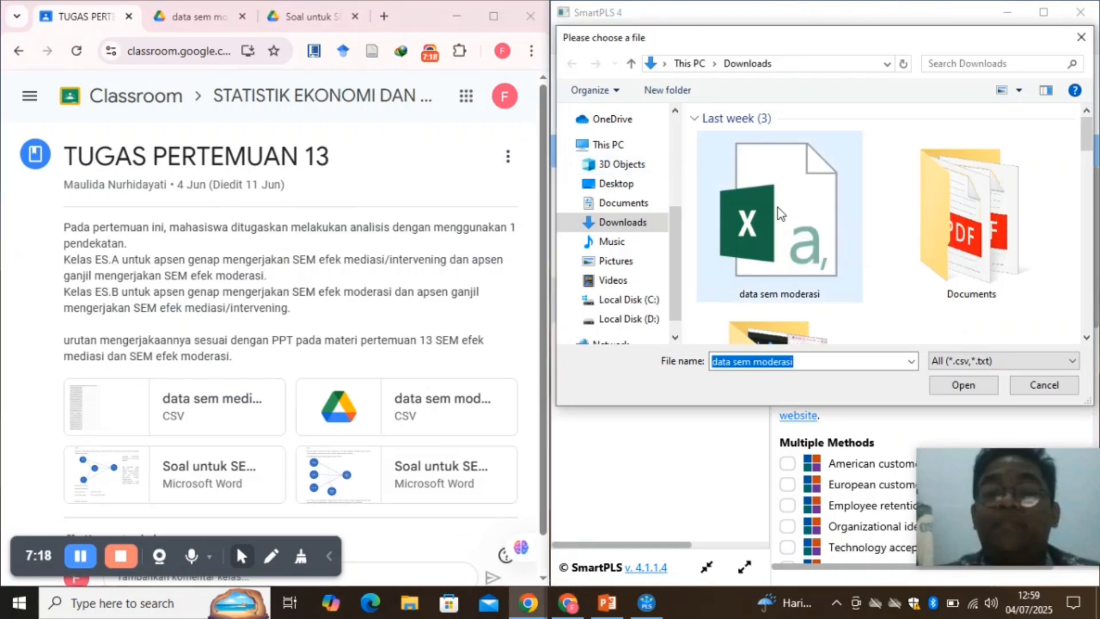
pyautogui.click(954, 386)
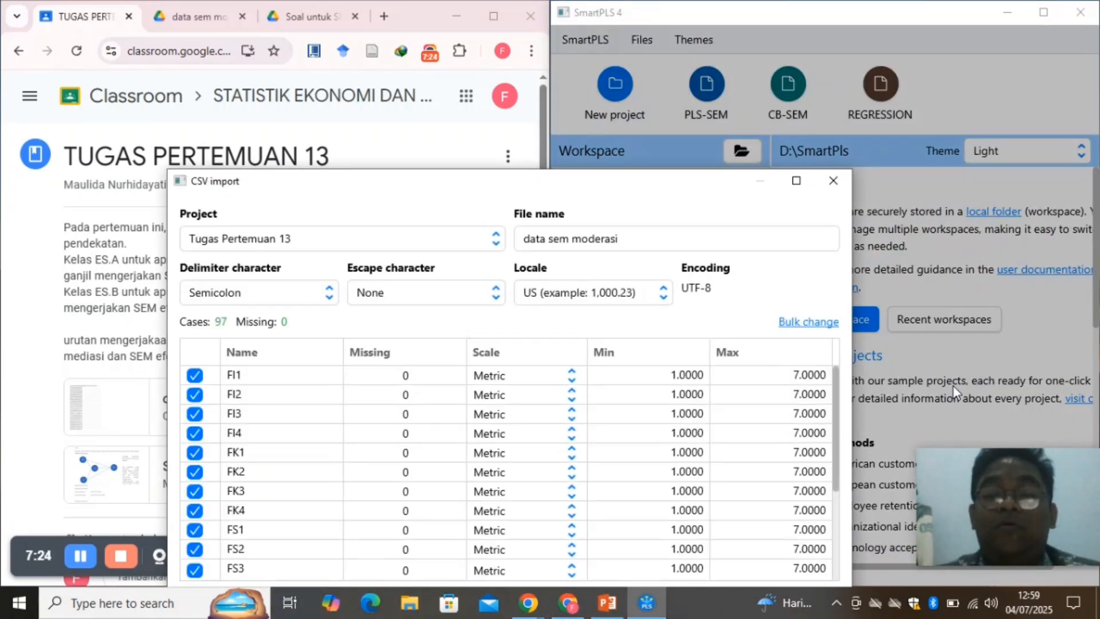
pyautogui.click(799, 179)
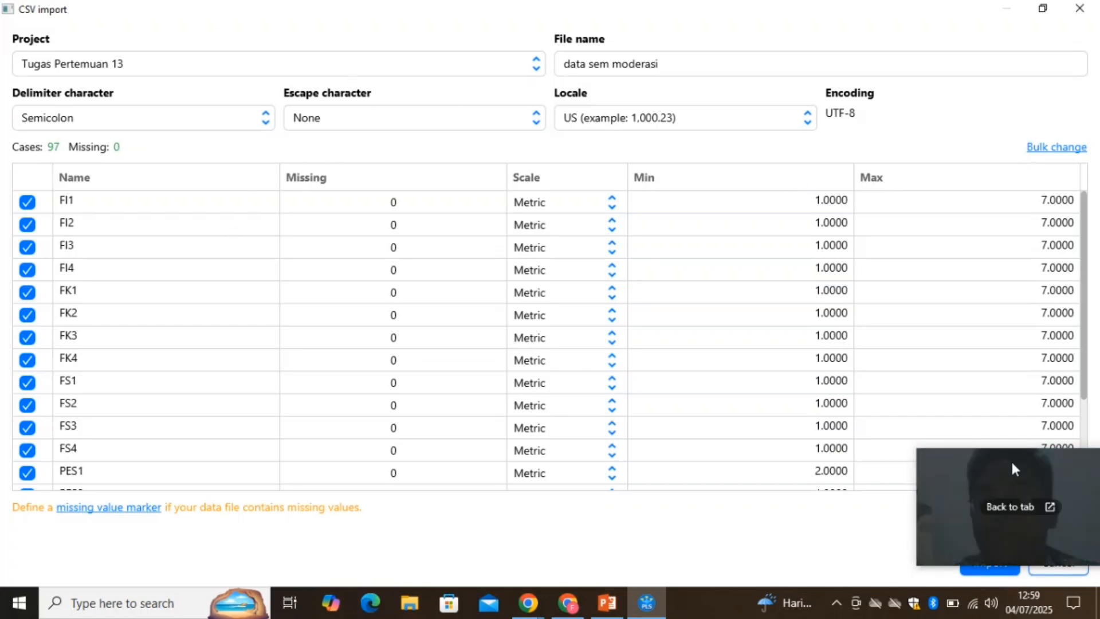
pyautogui.moveTo(1010, 462); pyautogui.dragTo(1012, 417)
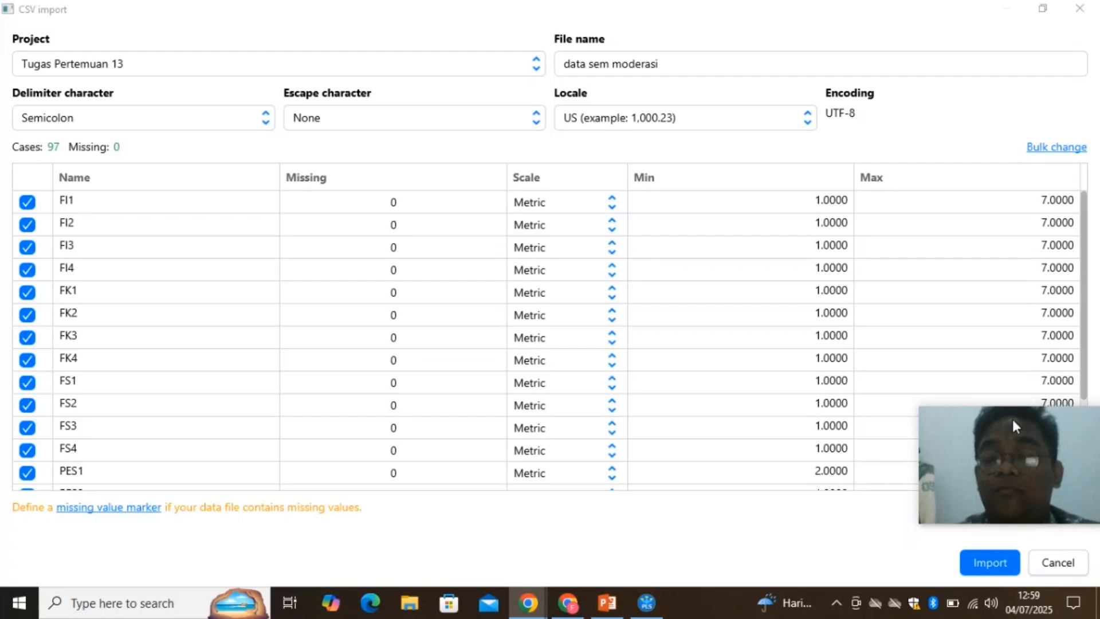
pyautogui.click(994, 563)
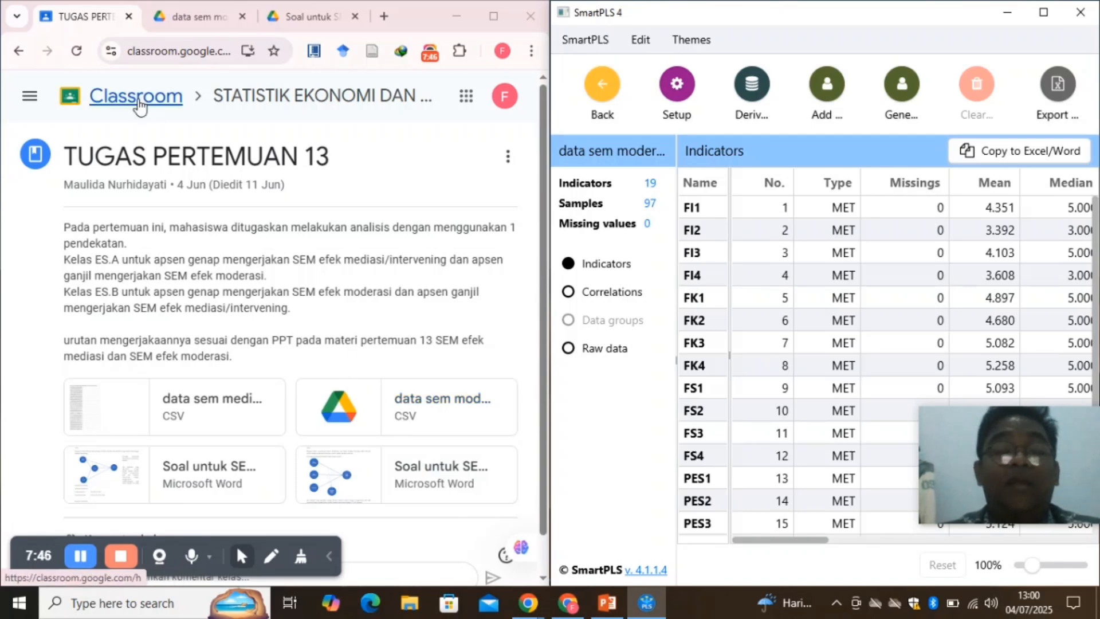
# With the moderation question document open for reference, create a PLS-SEM model named "Tugas Moderasi 13" in the Tugas Pertemuan 13 project.
pyautogui.click(314, 15)
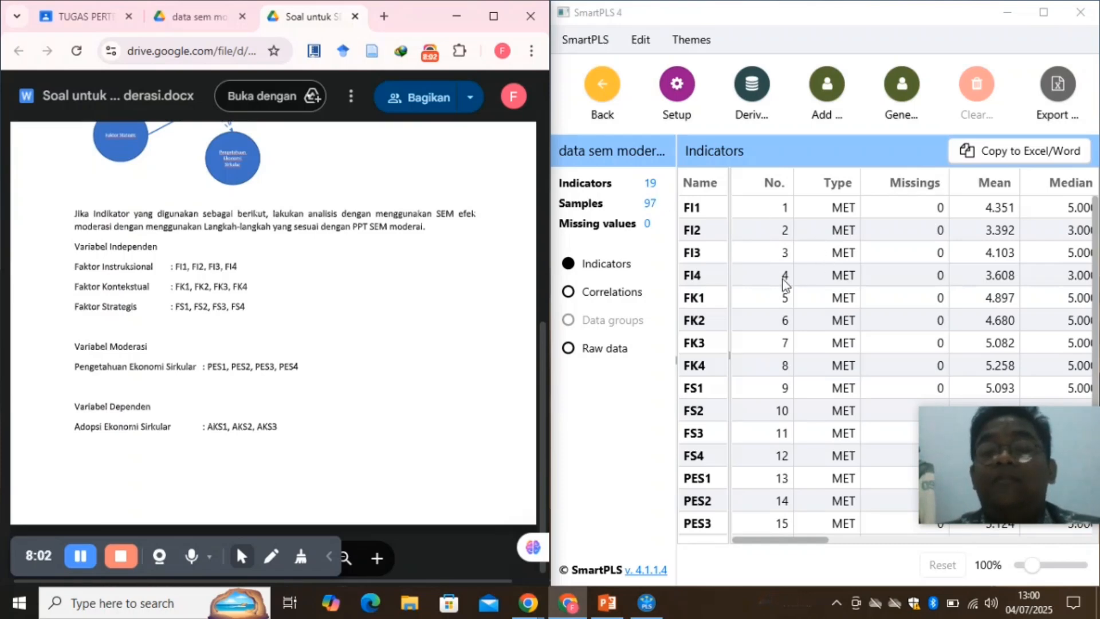
pyautogui.click(602, 92)
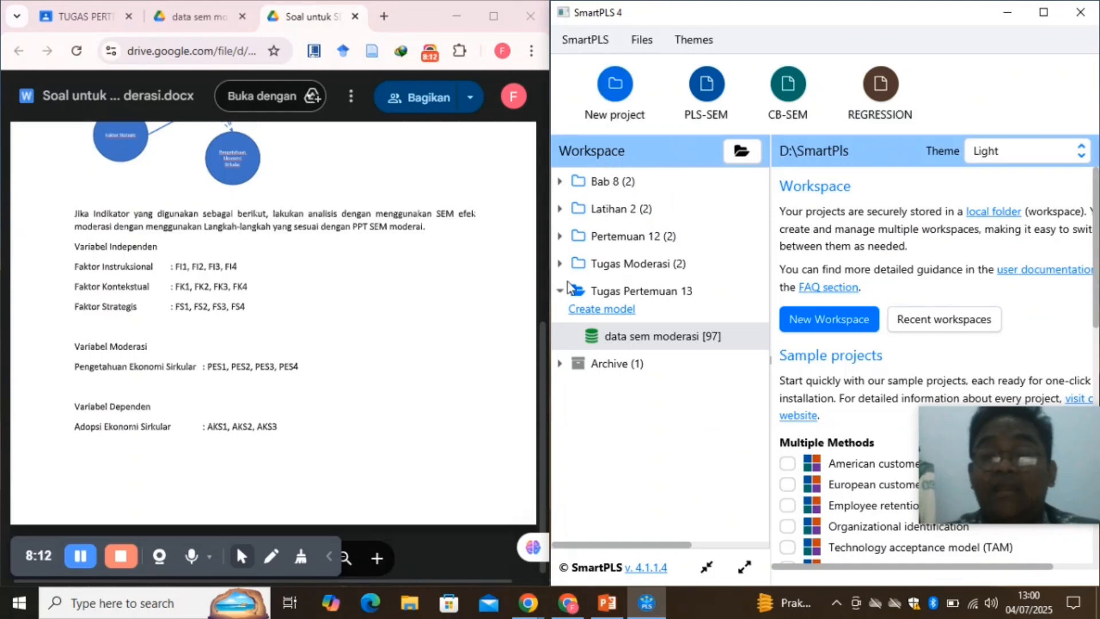
pyautogui.click(622, 313)
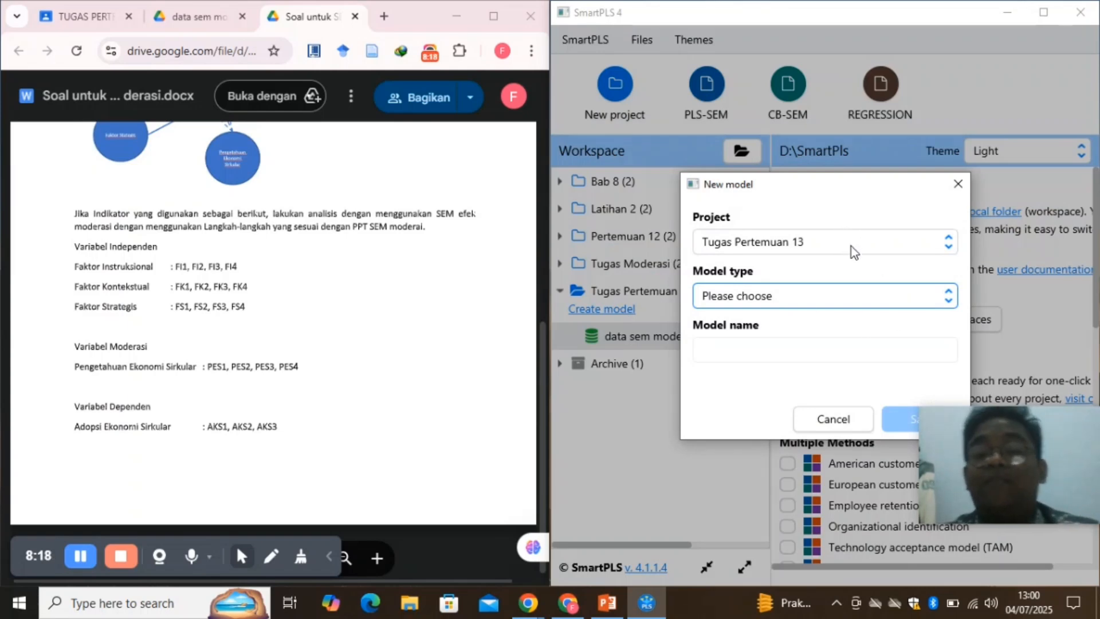
pyautogui.click(948, 301)
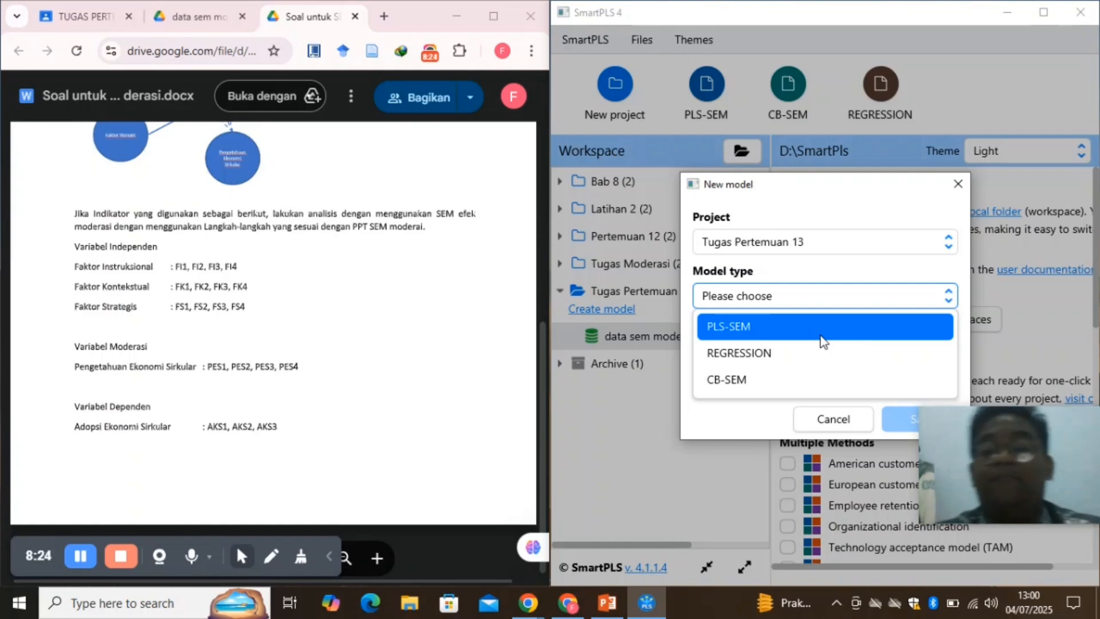
pyautogui.click(795, 329)
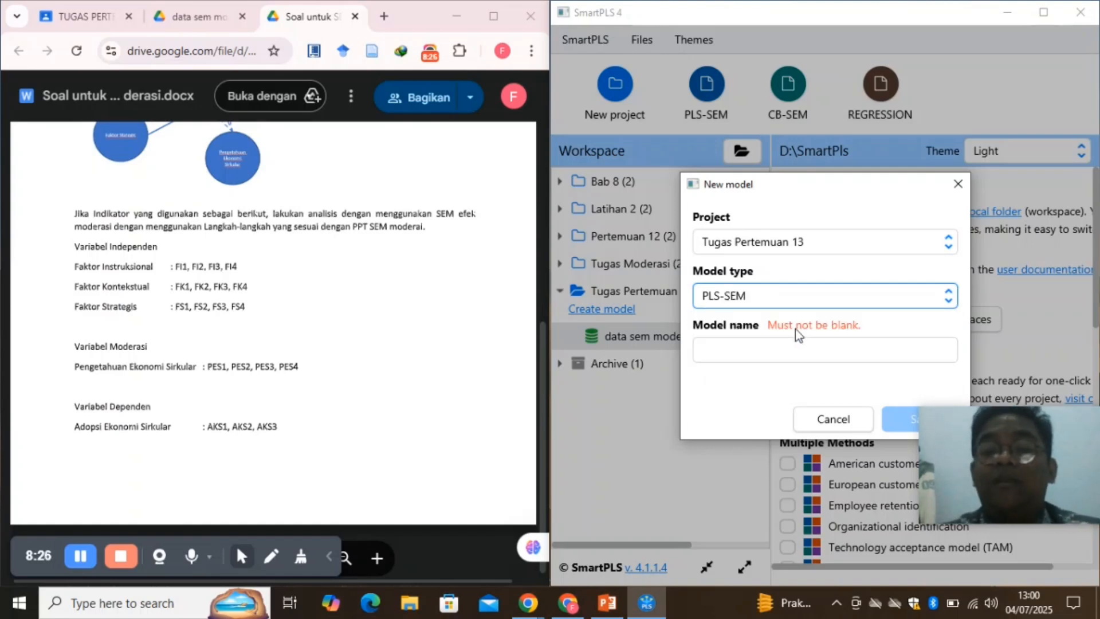
pyautogui.click(788, 347)
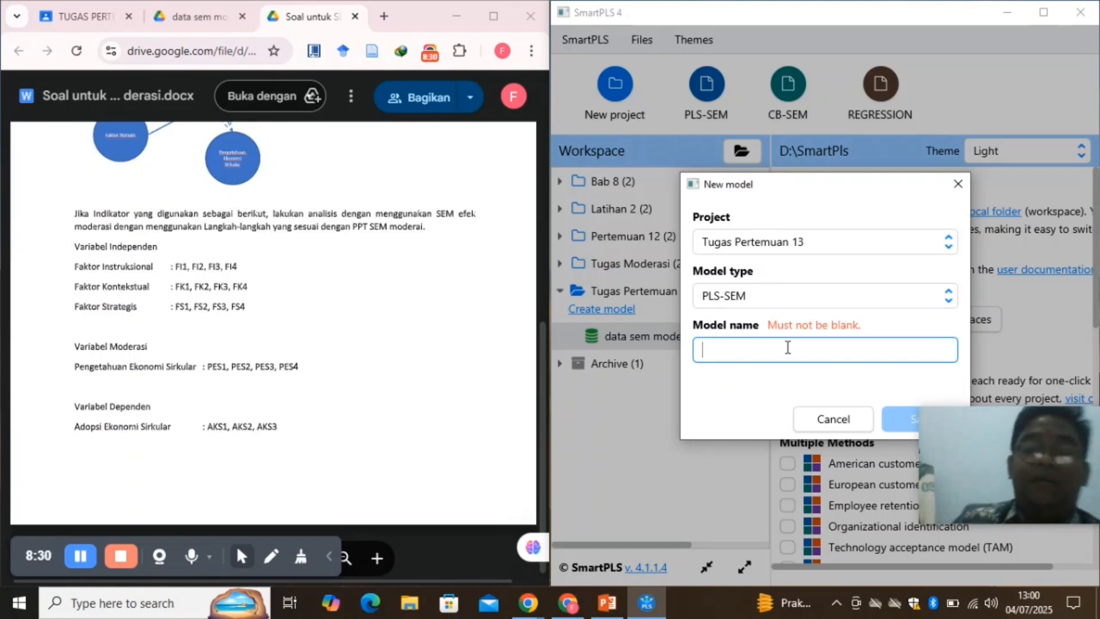
pyautogui.write('Tug')
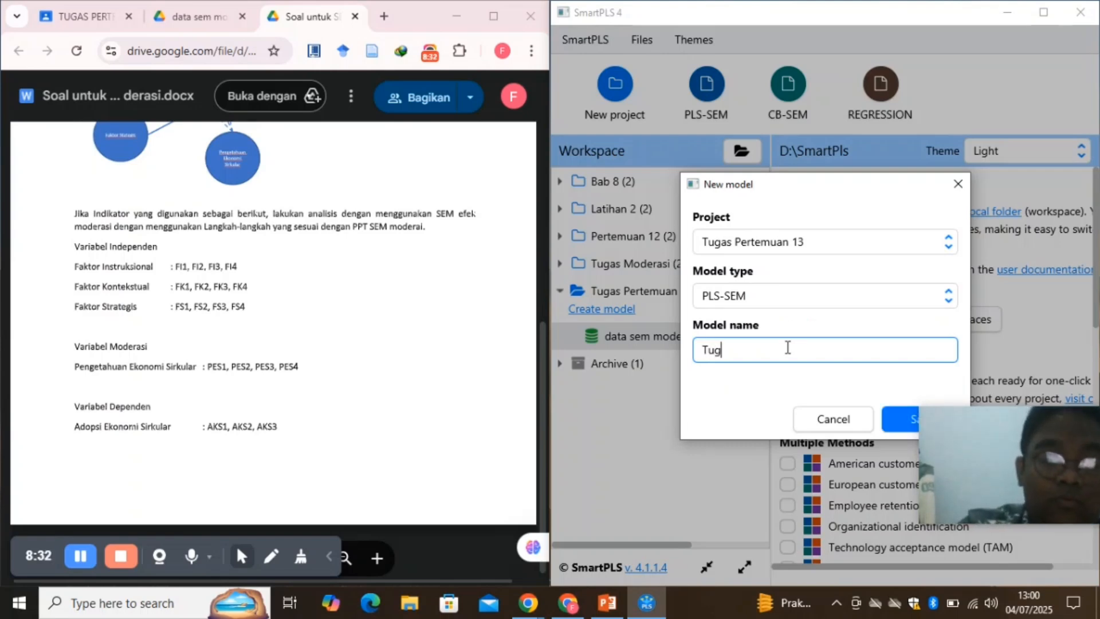
pyautogui.write('as ')
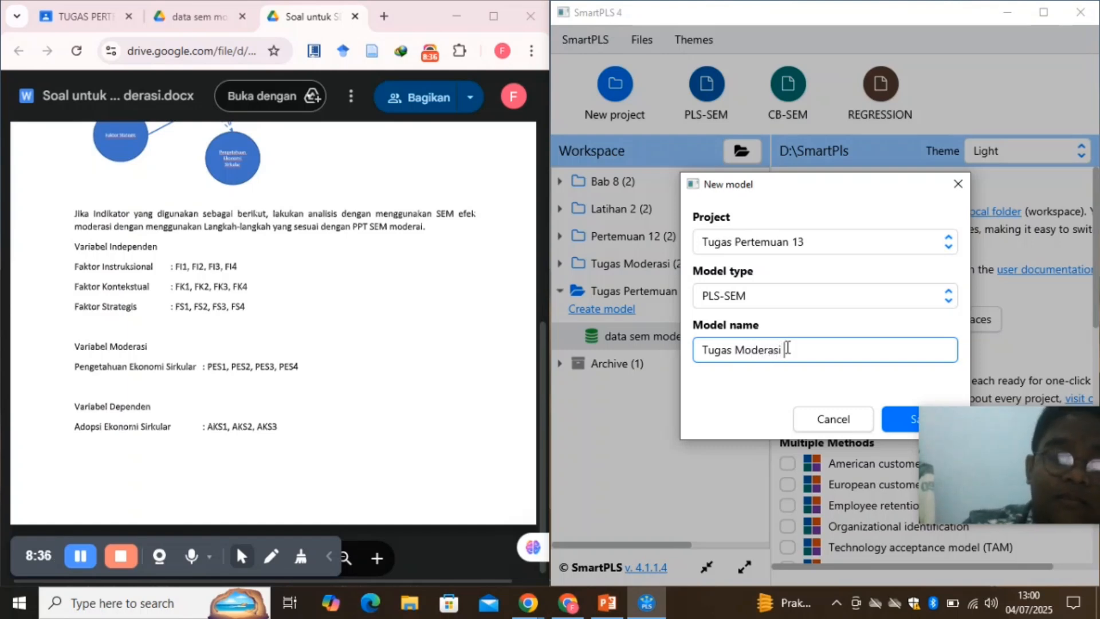
pyautogui.write('Moderasi 13')
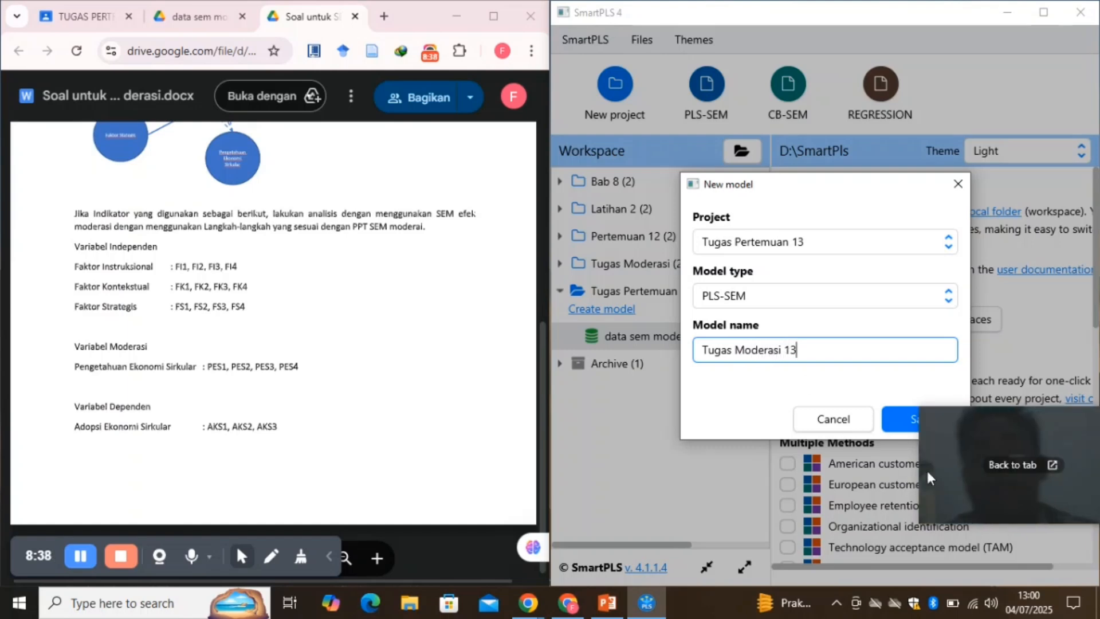
pyautogui.click(896, 418)
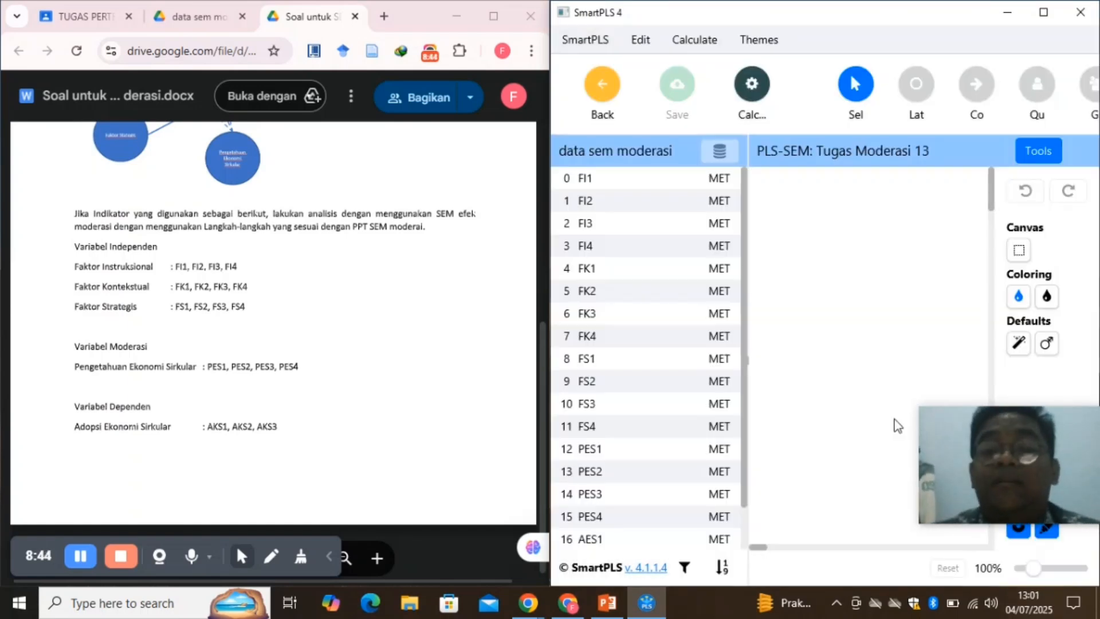
# Place a latent variable in the upper part of the model canvas, with the question document's framework diagram in view beside it.
pyautogui.click(1042, 15)
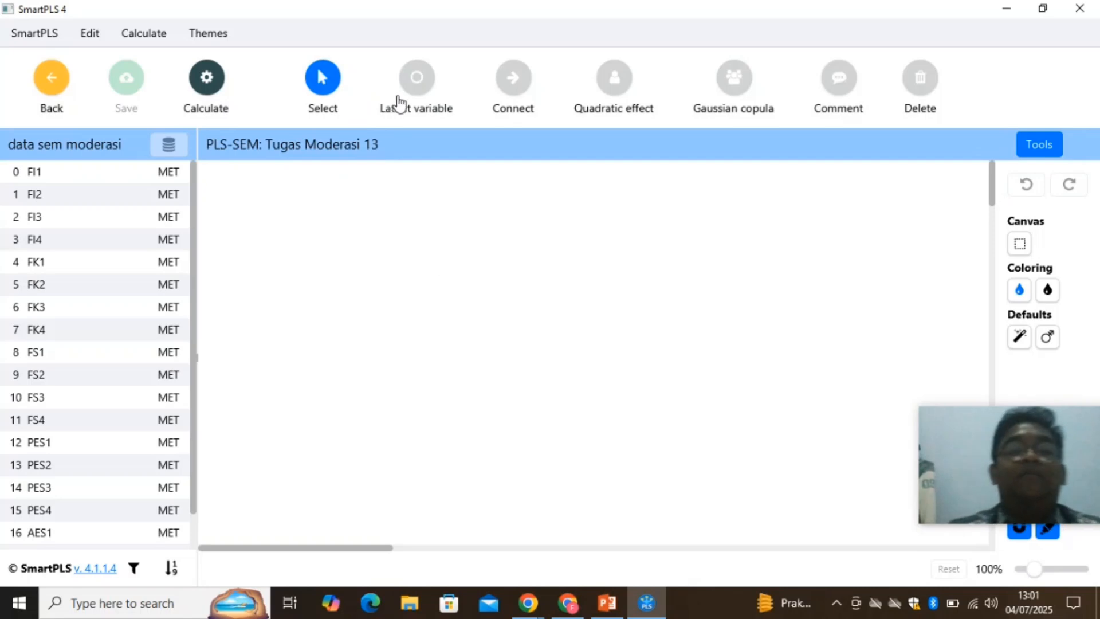
pyautogui.click(416, 80)
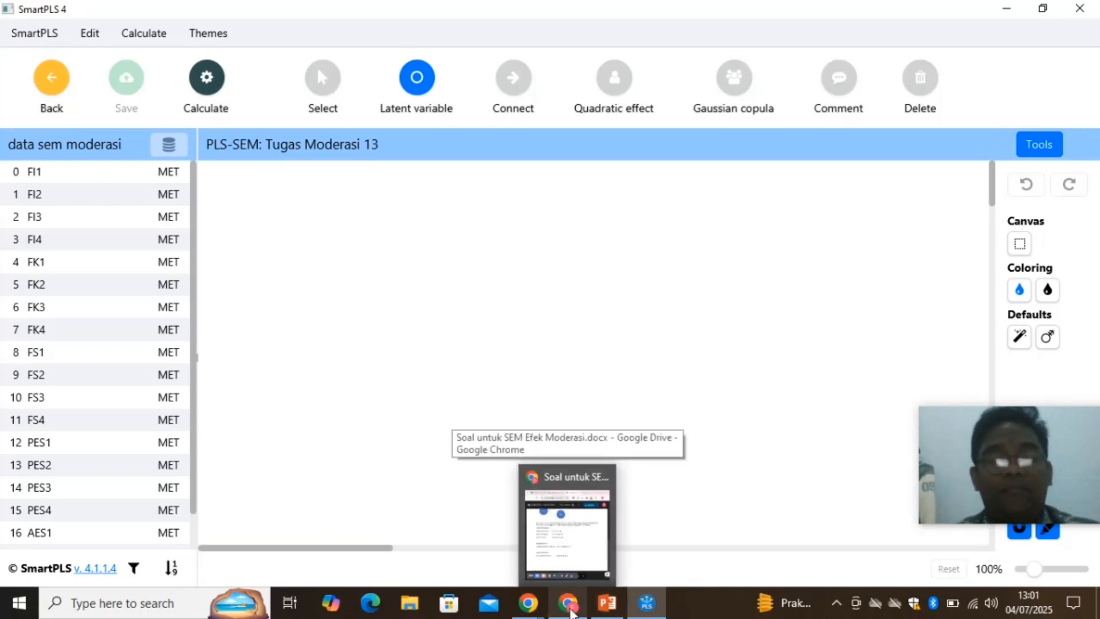
pyautogui.click(568, 609)
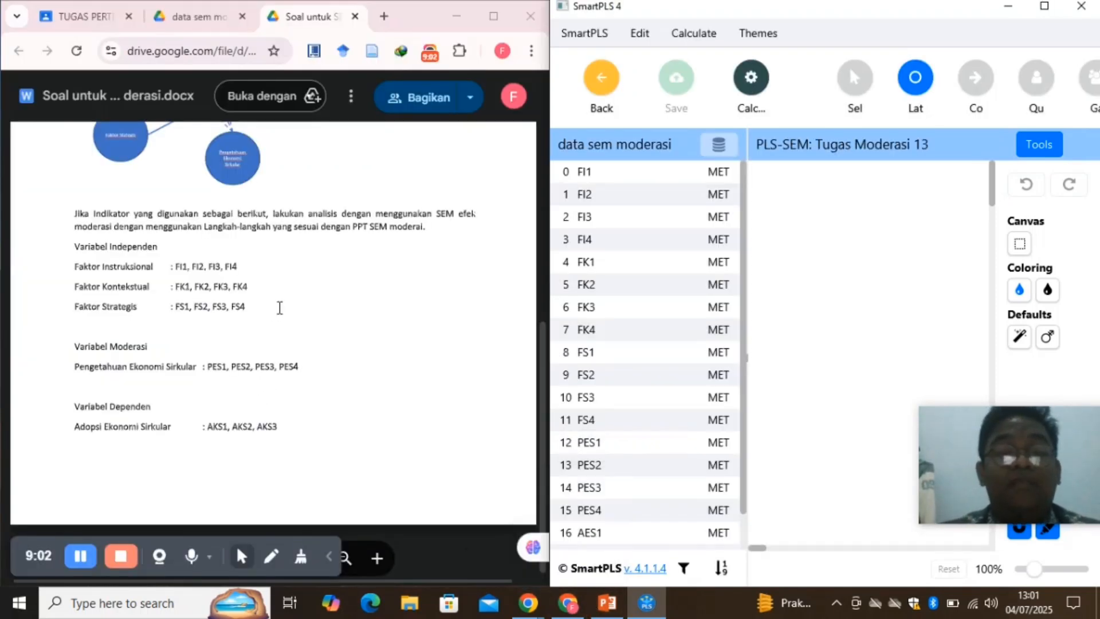
pyautogui.scroll(3, 280, 308)
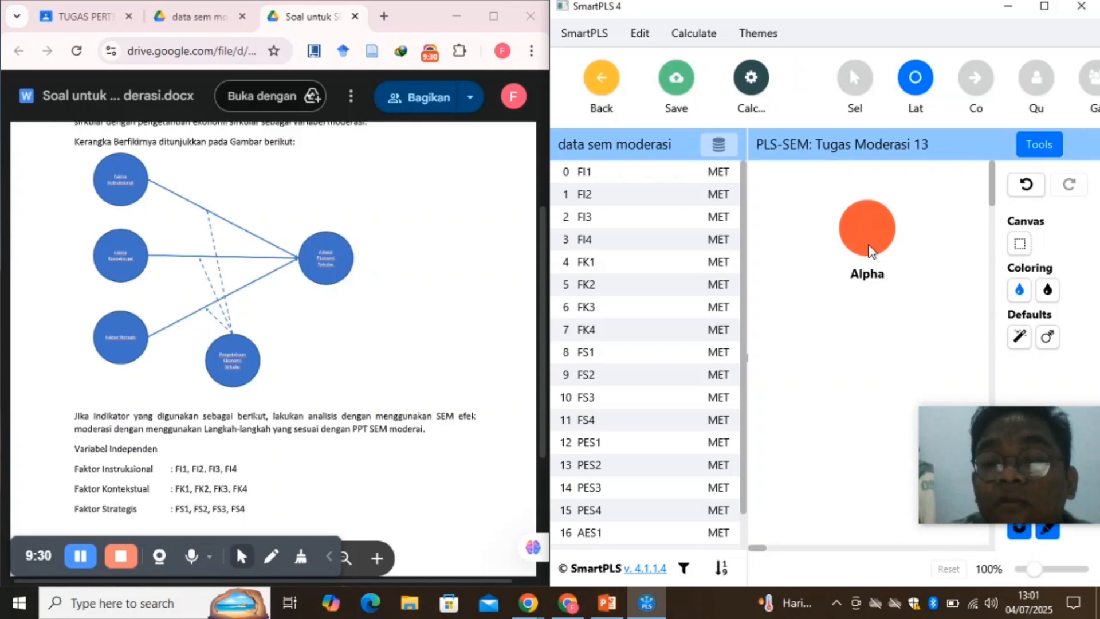
# Rename the newly placed latent variable as FI, keeping its reflective measurement model and other default settings.
pyautogui.doubleClick(875, 273)
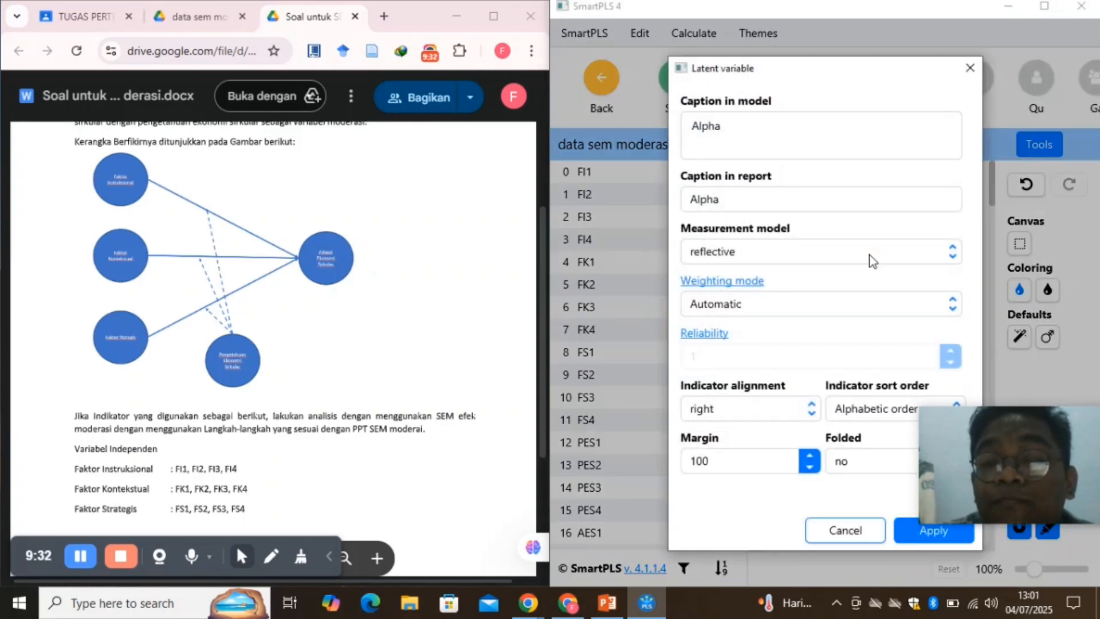
pyautogui.click(758, 122)
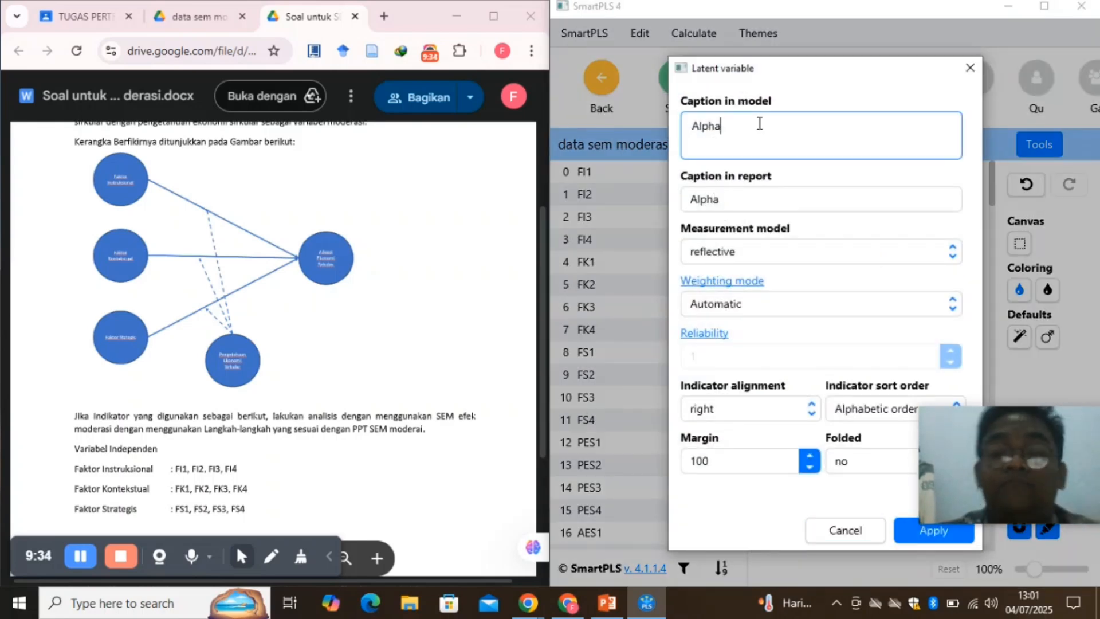
pyautogui.press('BackSpace')
pyautogui.press('BackSpace')
pyautogui.press('BackSpace')
pyautogui.press('BackSpace')
pyautogui.press('BackSpace')
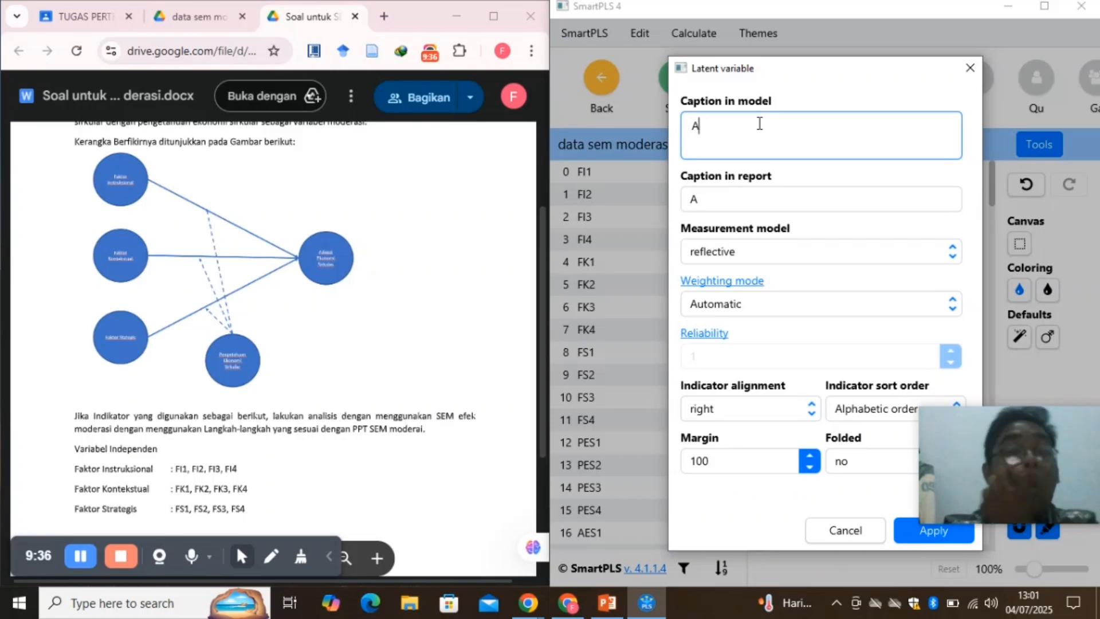
pyautogui.write('F')
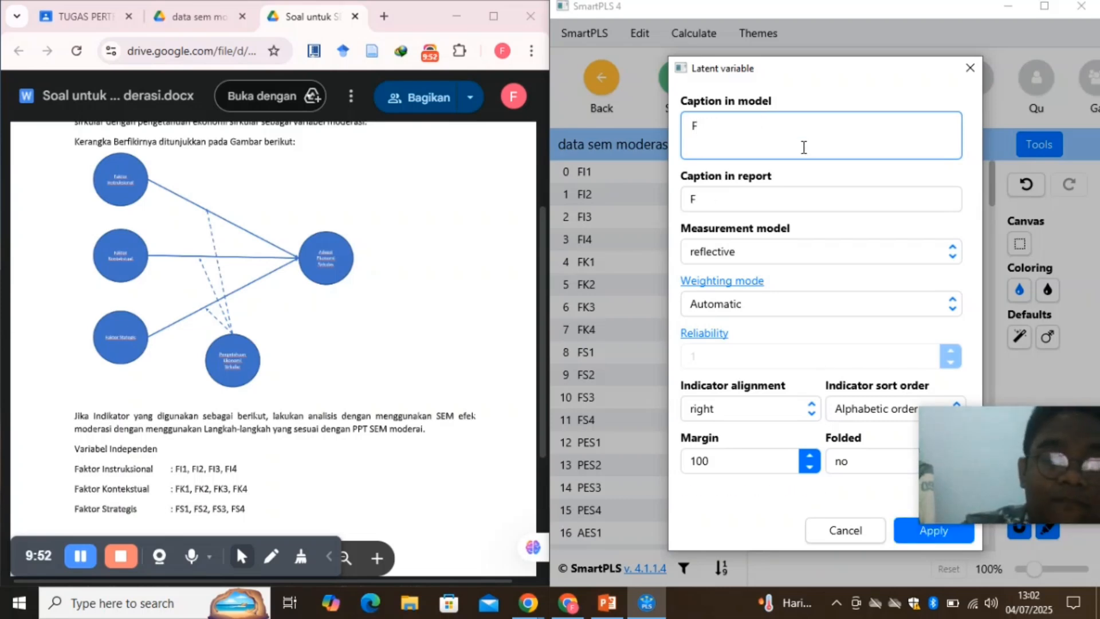
pyautogui.write('I')
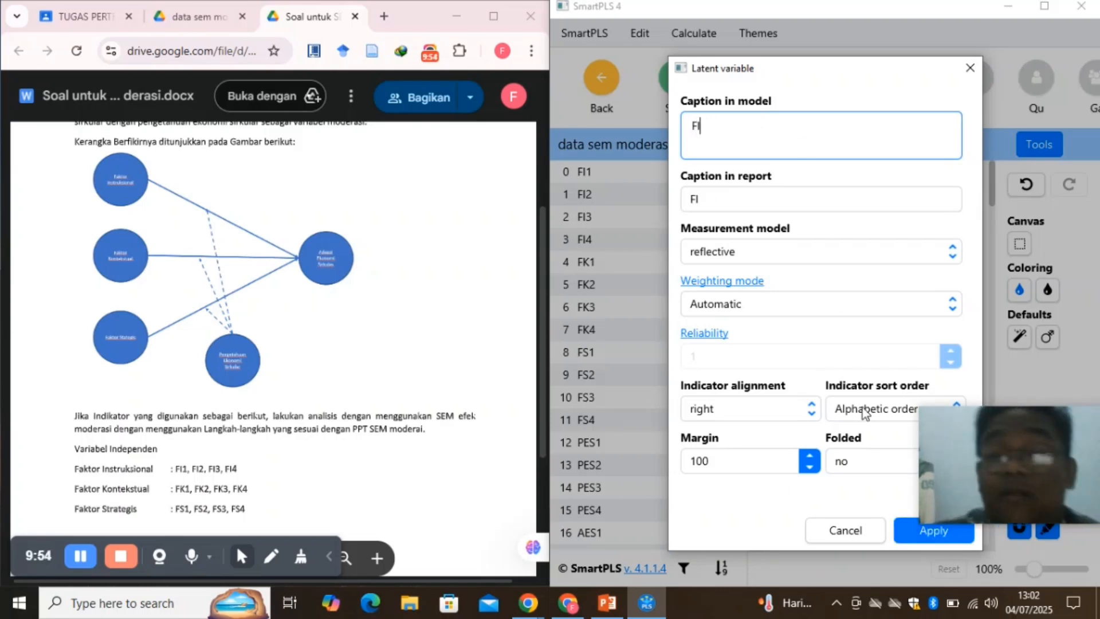
pyautogui.click(928, 539)
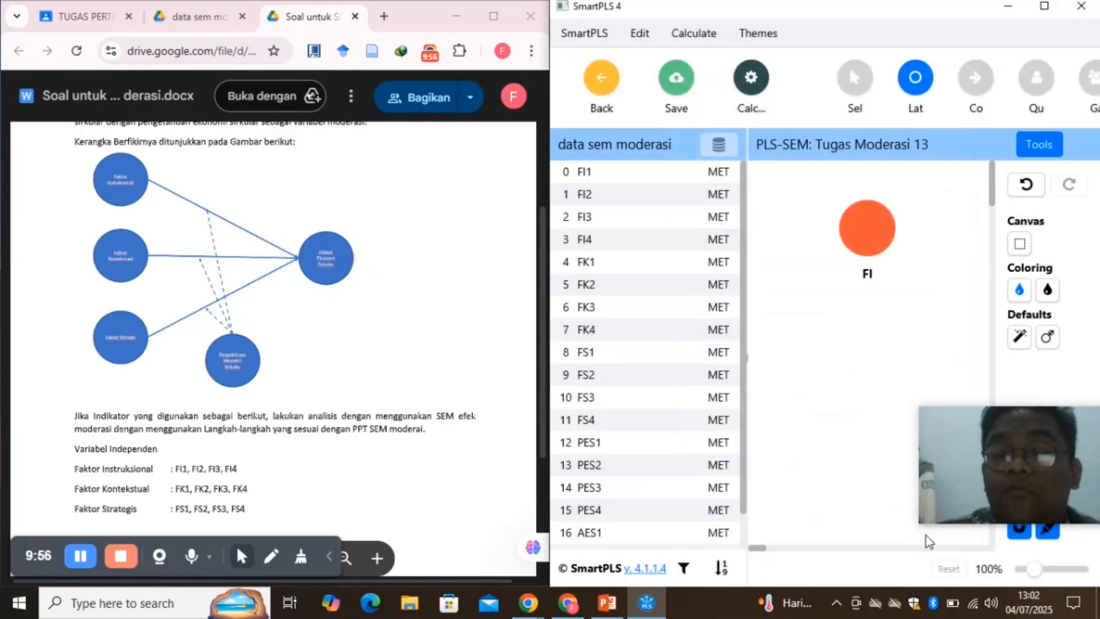
# Add a second latent variable named FK directly below FI on the canvas.
pyautogui.click(866, 365)
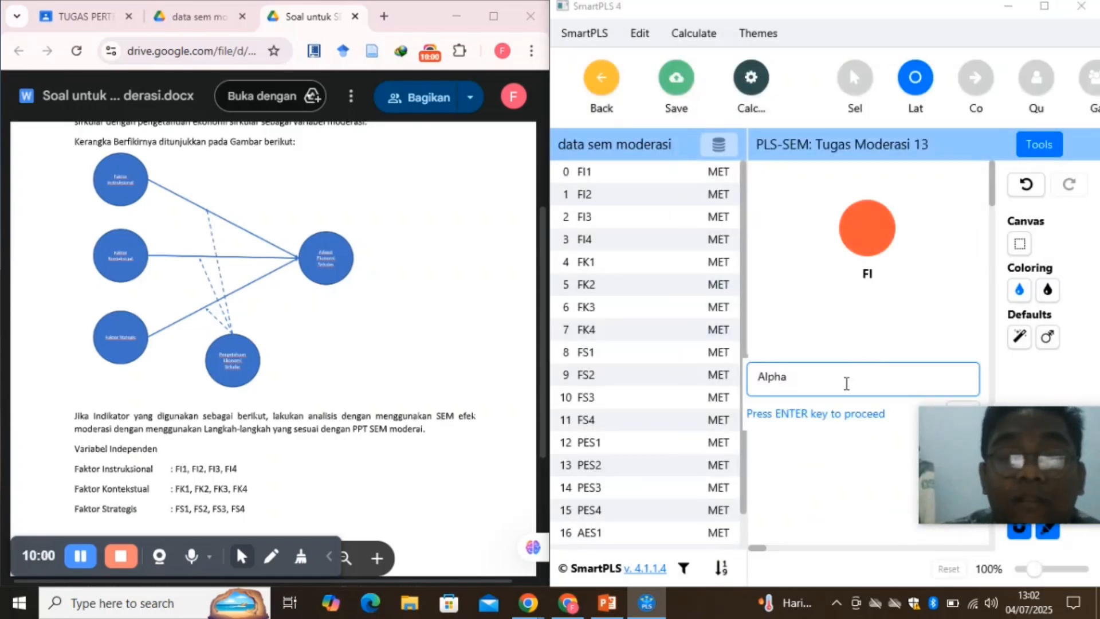
pyautogui.click(847, 381)
pyautogui.press('BackSpace')
pyautogui.press('BackSpace')
pyautogui.press('BackSpace')
pyautogui.press('BackSpace')
pyautogui.press('BackSpace')
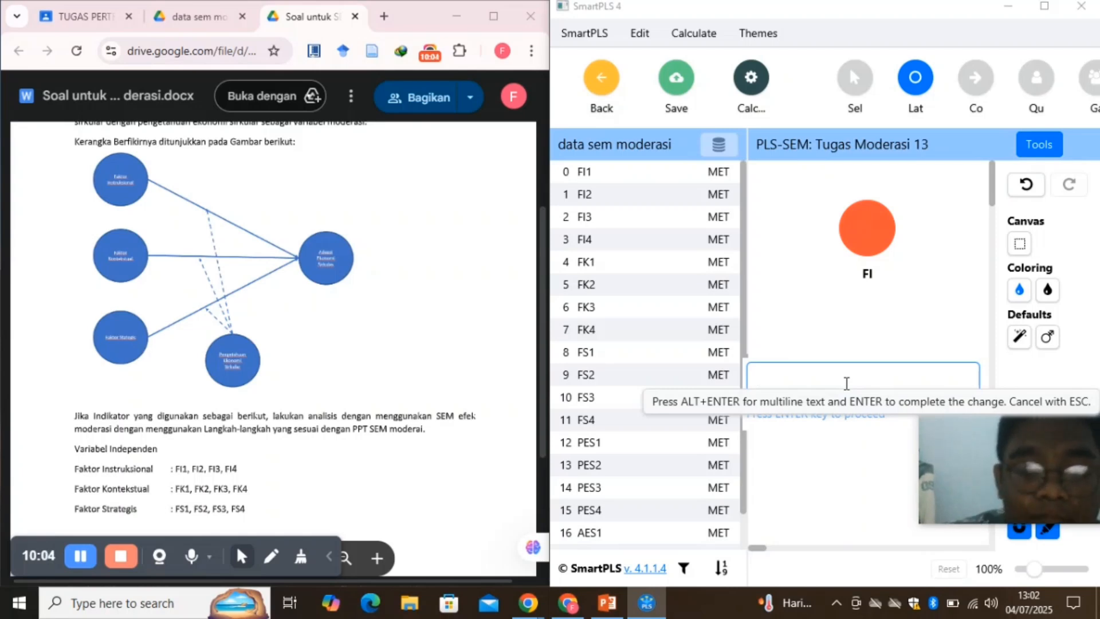
pyautogui.write('G')
pyautogui.press('BackSpace')
pyautogui.write('FK')
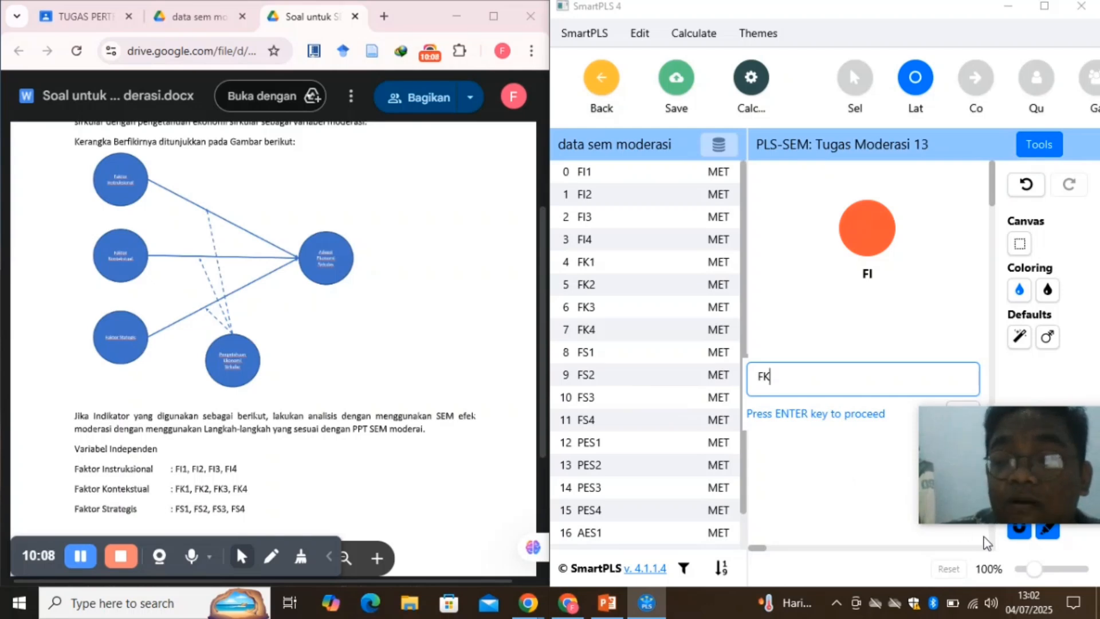
pyautogui.moveTo(951, 441); pyautogui.dragTo(953, 473)
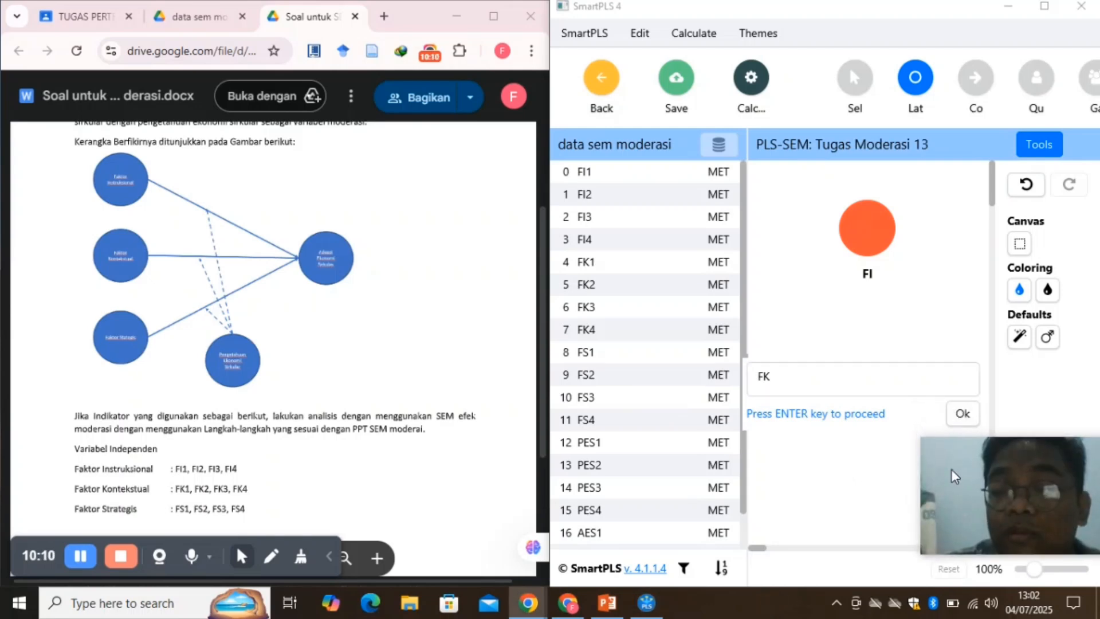
pyautogui.click(969, 416)
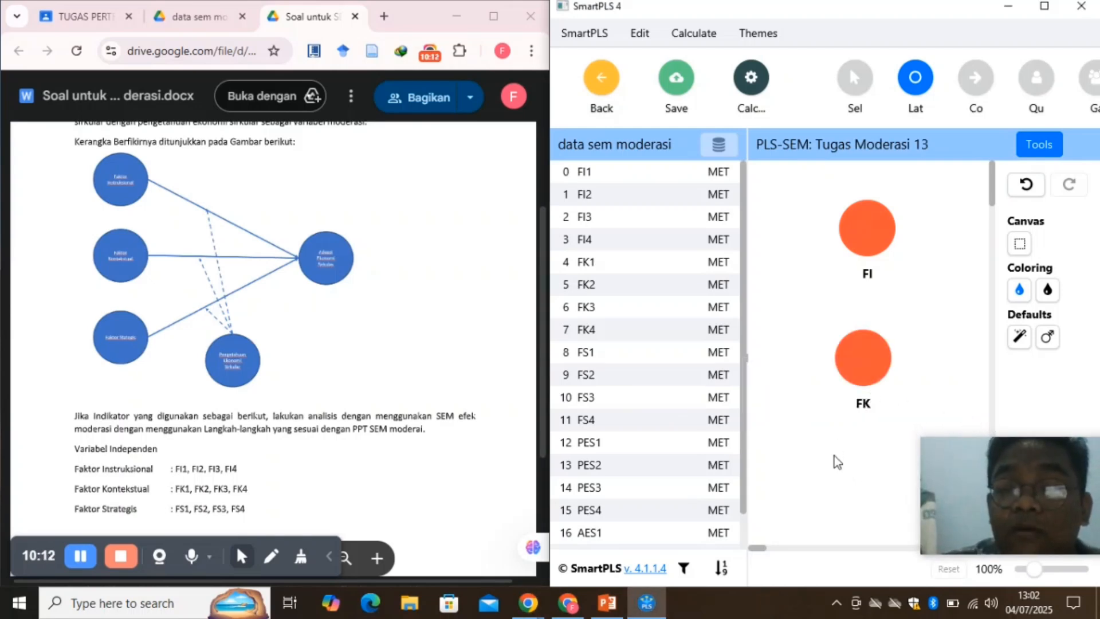
# Add a third latent variable named FS below FK, consulting the variable list in the question document.
pyautogui.click(869, 492)
pyautogui.write('Alpha')
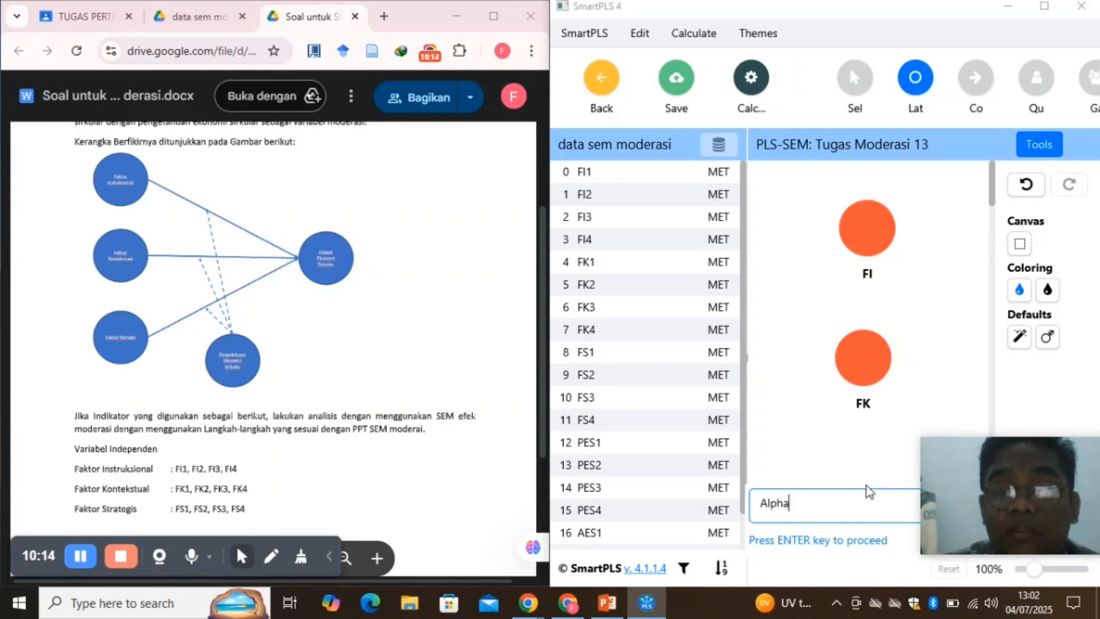
pyautogui.press('BackSpace')
pyautogui.press('BackSpace')
pyautogui.press('BackSpace')
pyautogui.press('BackSpace')
pyautogui.press('BackSpace')
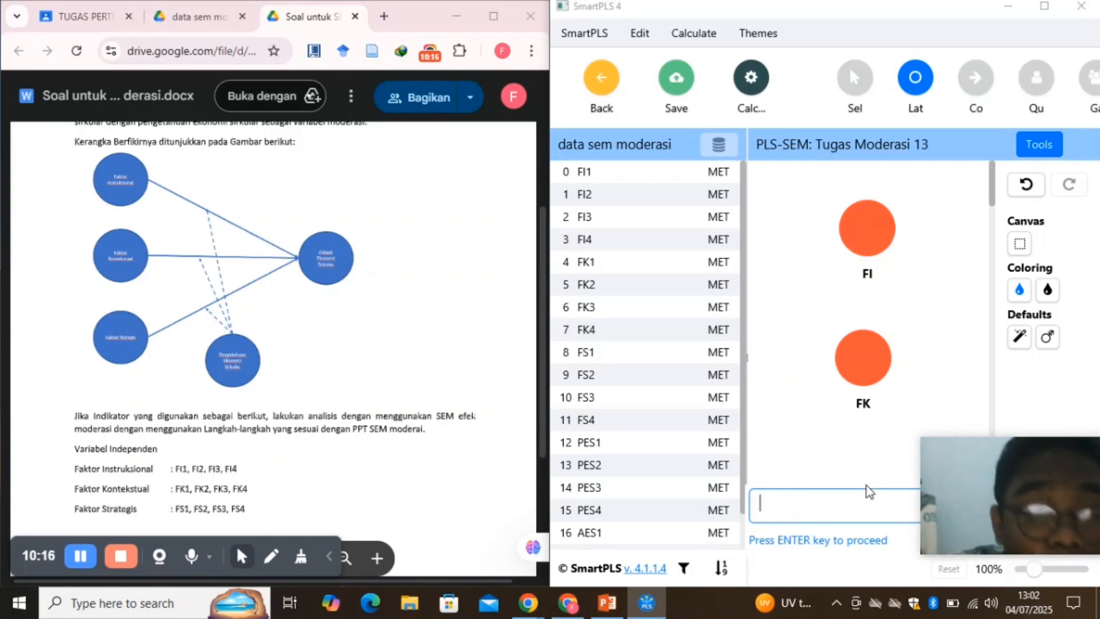
pyautogui.scroll(-2, 326, 446)
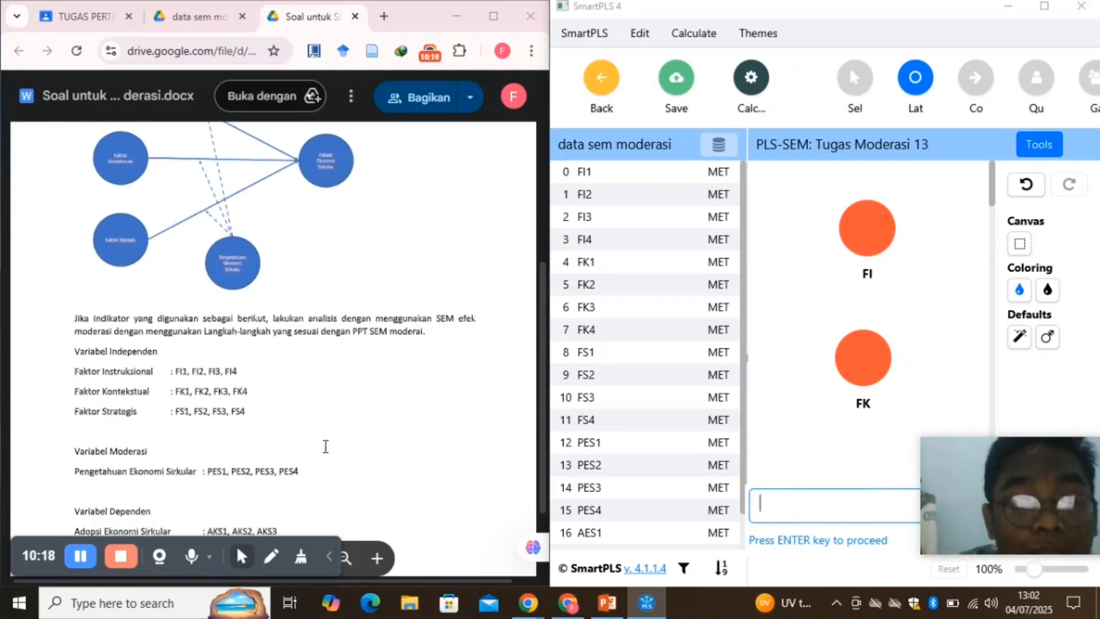
pyautogui.scroll(-1, 325, 446)
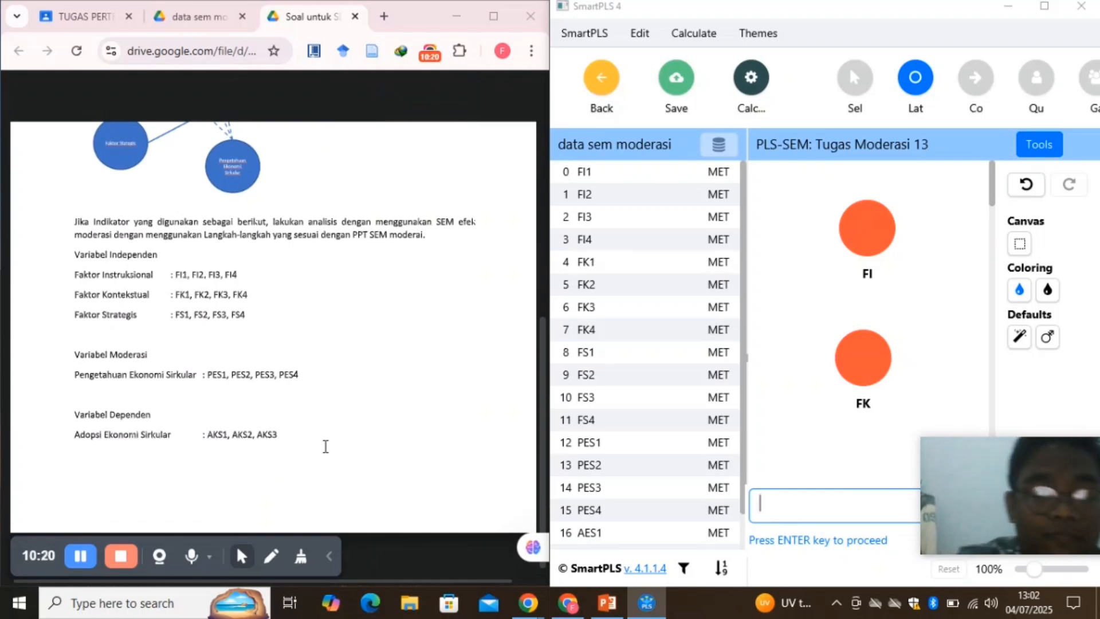
pyautogui.write('PS')
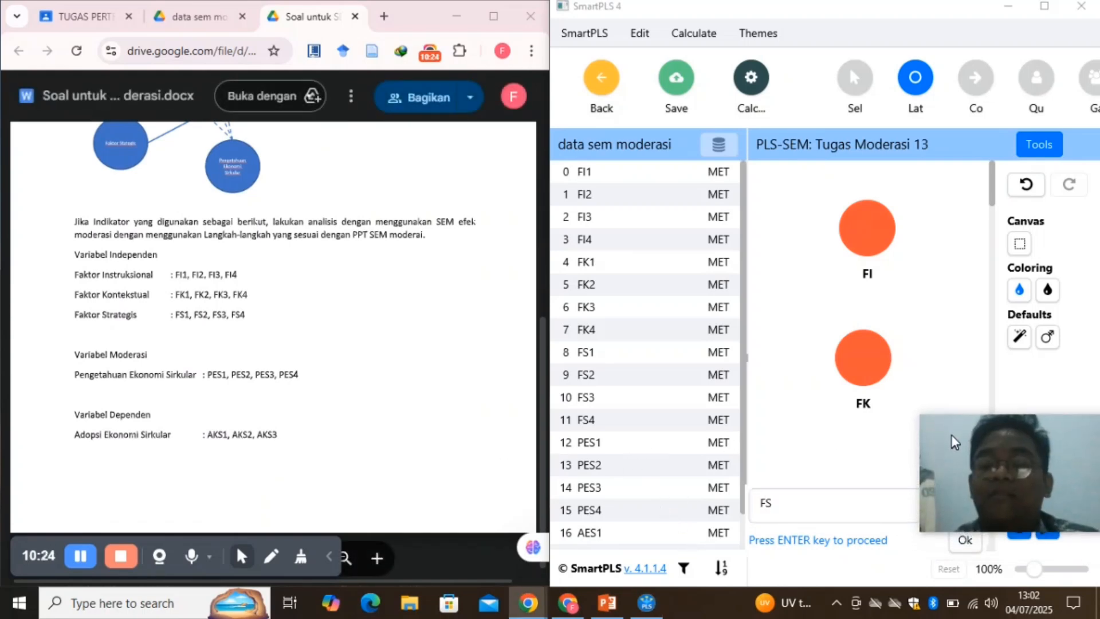
pyautogui.click(964, 540)
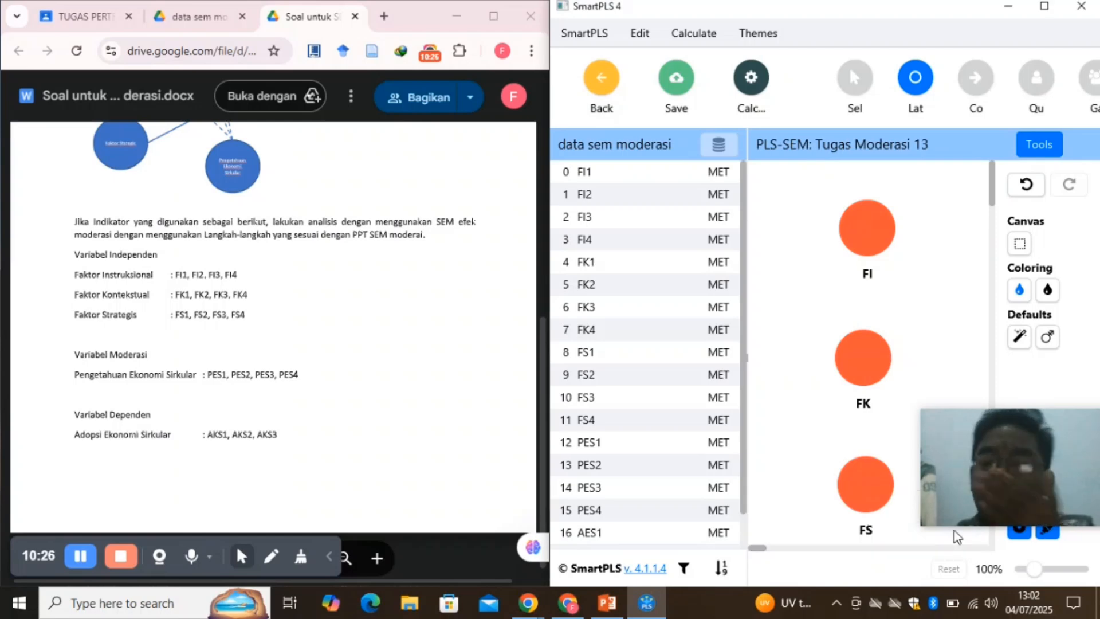
# Maximize the model window and add the dependent latent variable AKS to the right of FI and FK.
pyautogui.click(1044, 6)
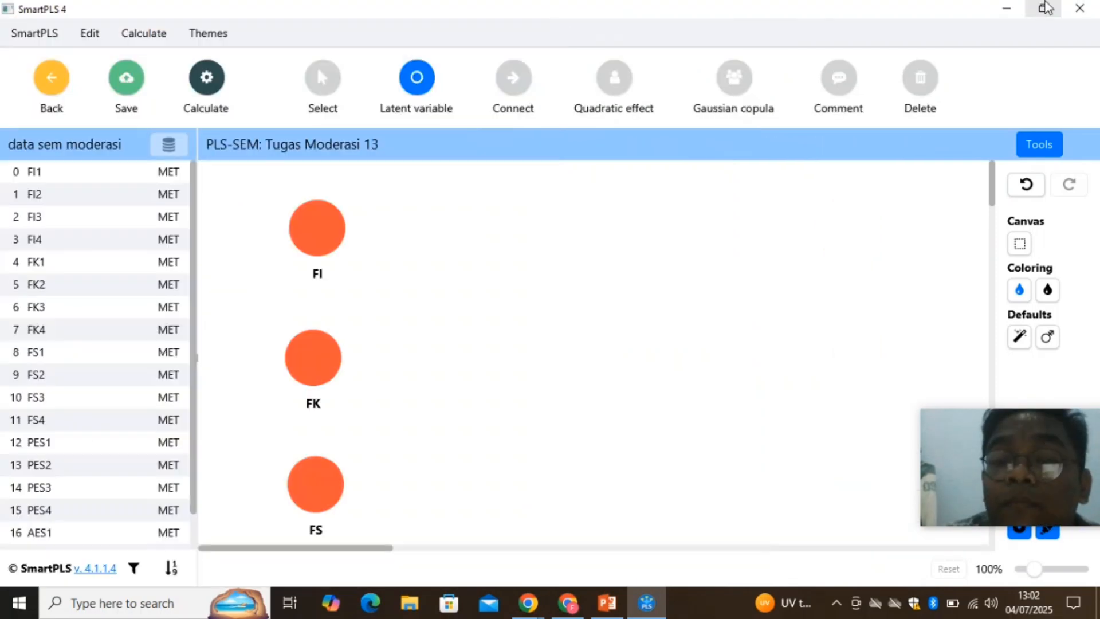
pyautogui.click(769, 319)
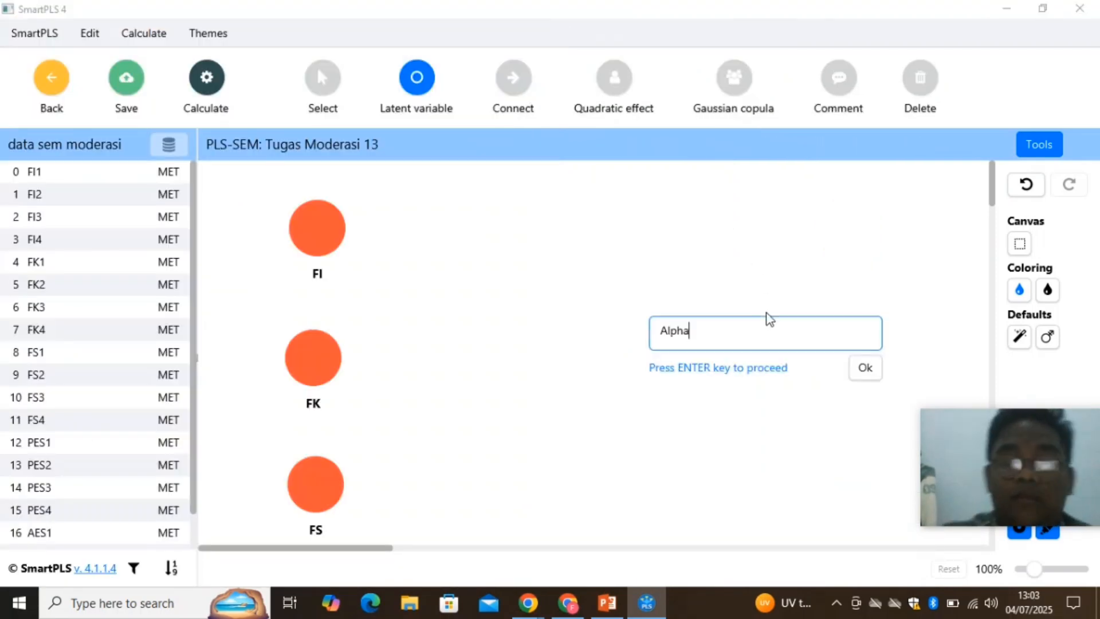
pyautogui.press('BackSpace')
pyautogui.press('BackSpace')
pyautogui.press('BackSpace')
pyautogui.press('BackSpace')
pyautogui.press('BackSpace')
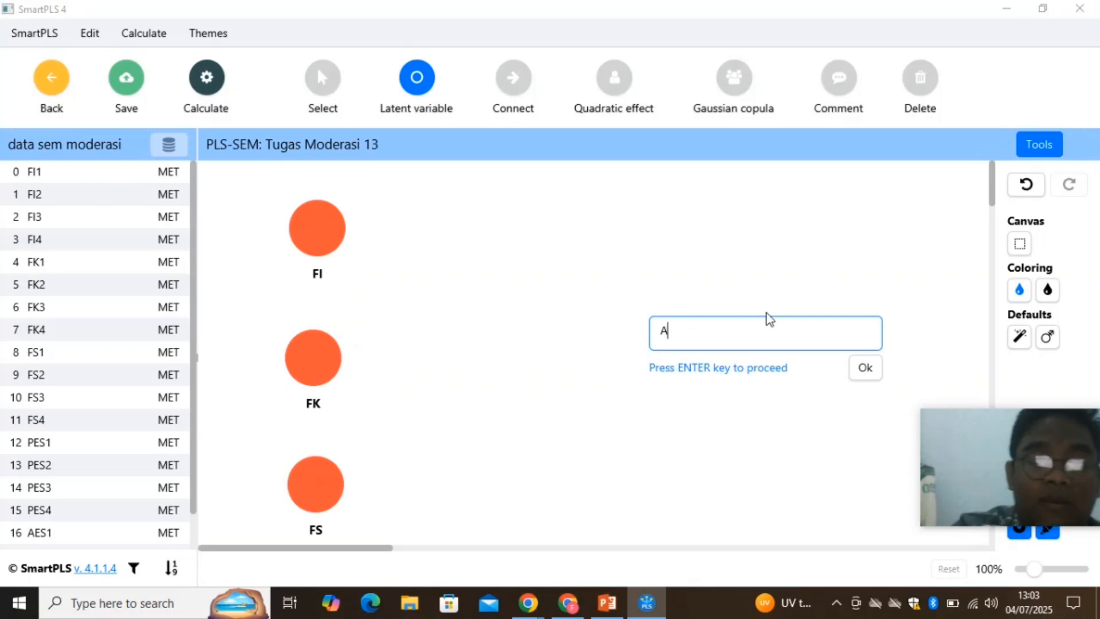
pyautogui.write('AKS')
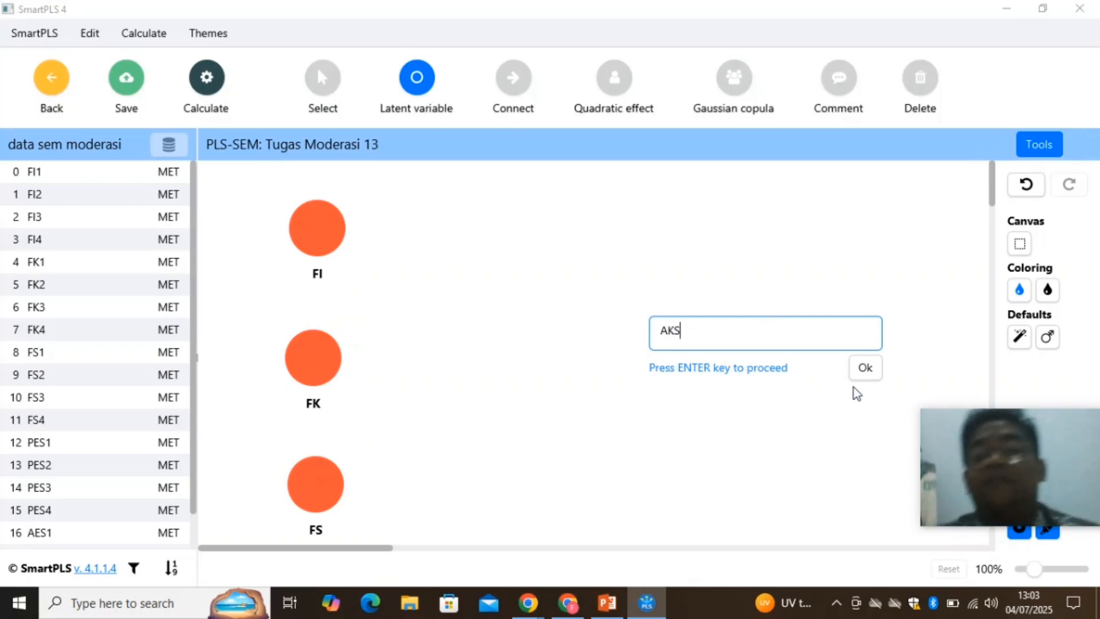
pyautogui.click(870, 368)
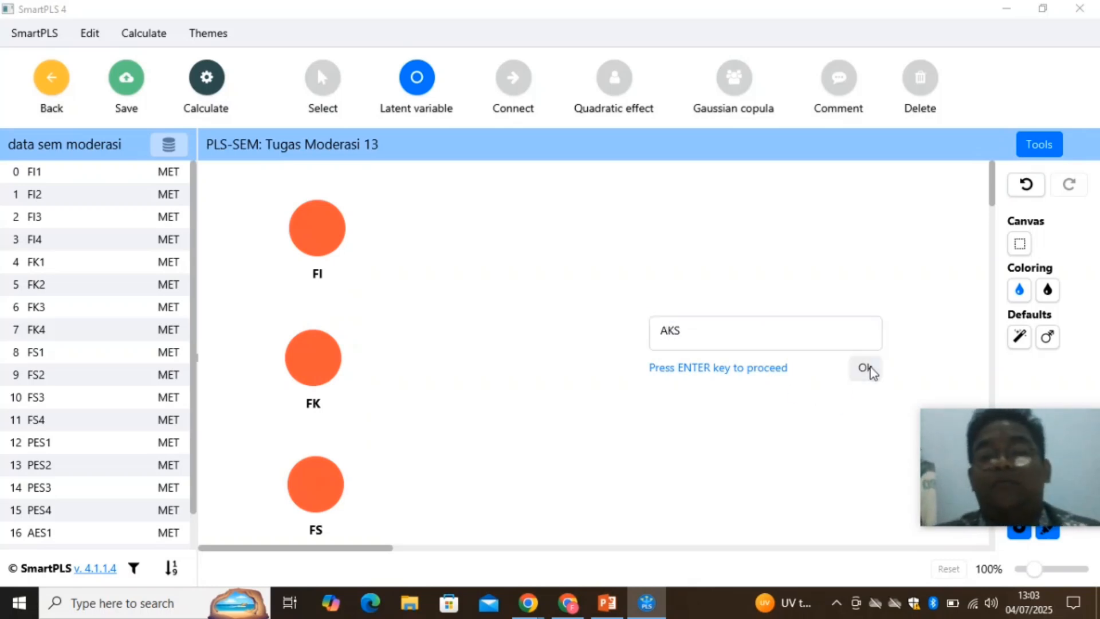
# Add the moderating latent variable PES in the lower middle of the canvas, between FS and AKS.
pyautogui.click(592, 456)
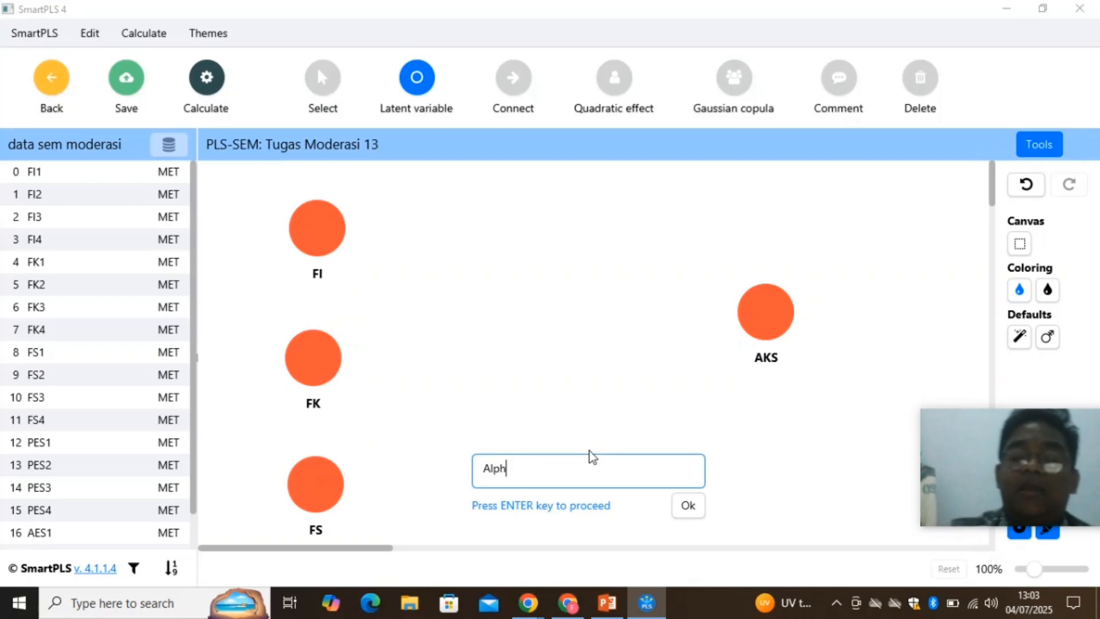
pyautogui.press('BackSpace')
pyautogui.press('BackSpace')
pyautogui.press('BackSpace')
pyautogui.press('BackSpace')
pyautogui.write('P')
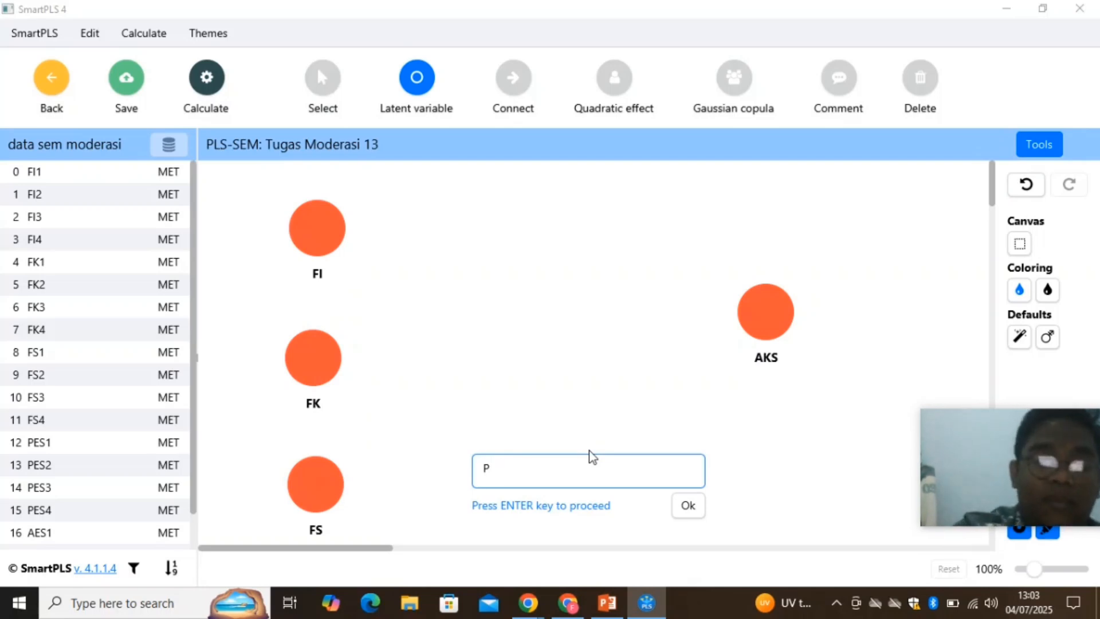
pyautogui.write('ES')
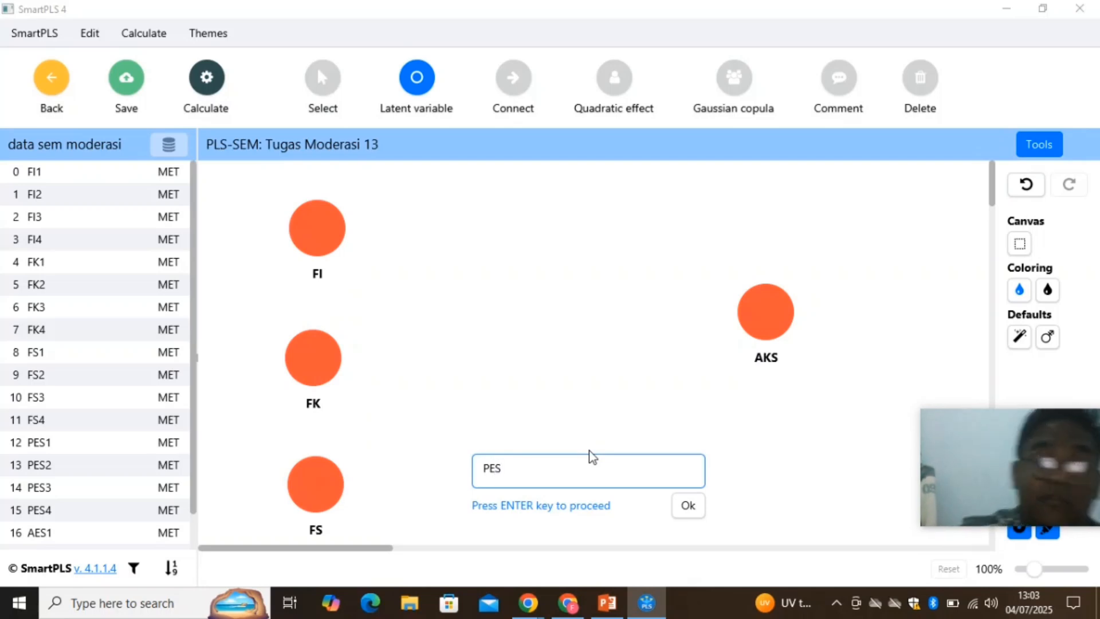
pyautogui.click(692, 506)
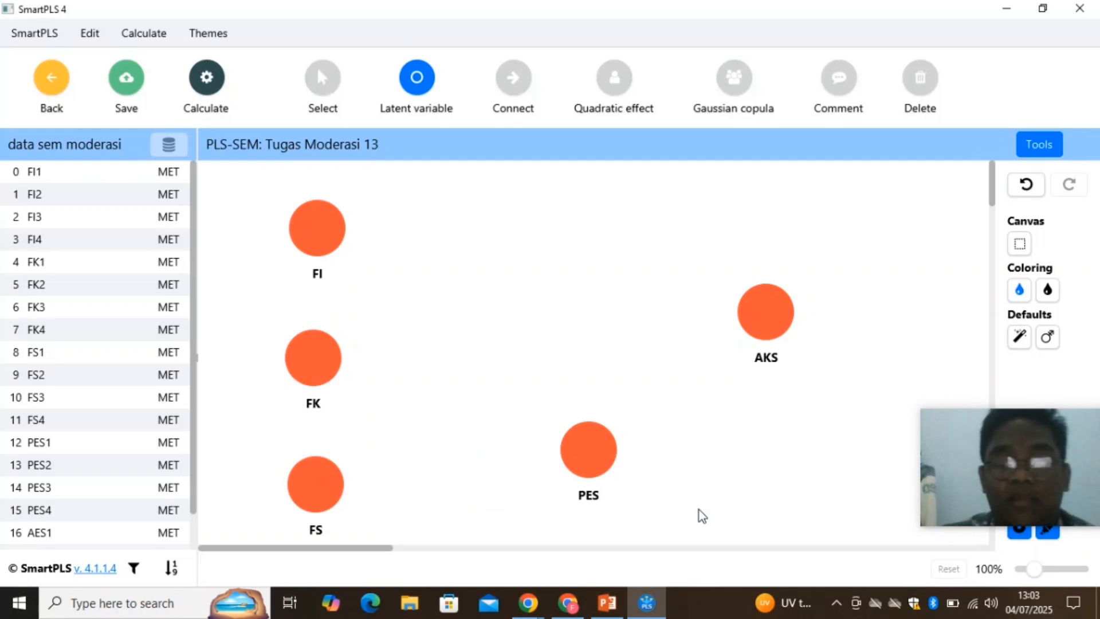
# Check the framework diagram in the question document beside the model, and return to the maximized model with the Select tool active.
pyautogui.press('super+Right')
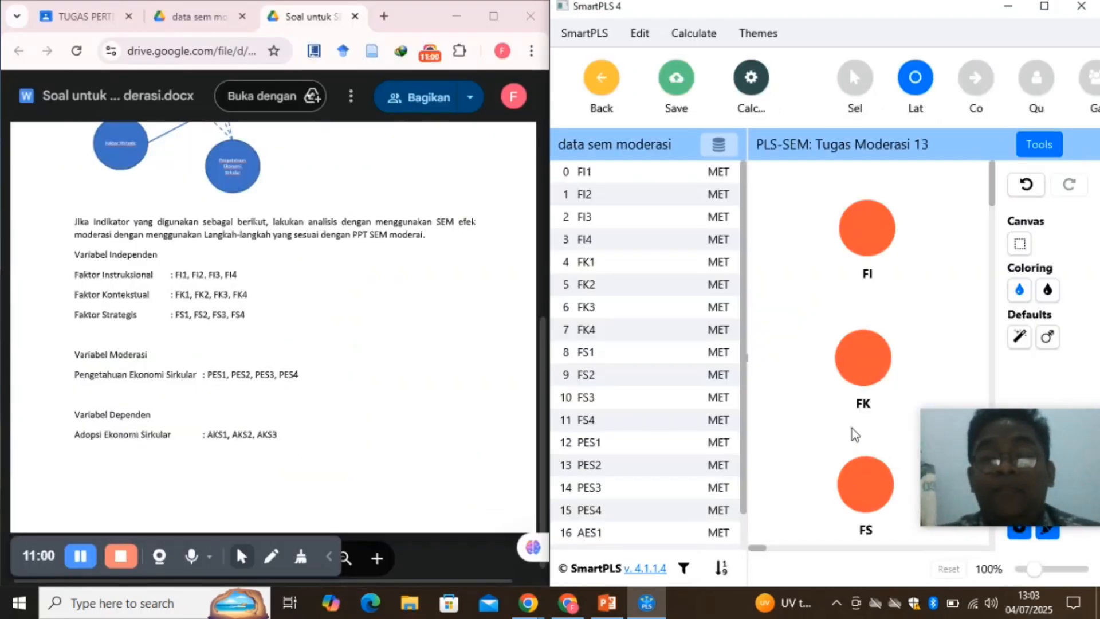
pyautogui.scroll(1, 301, 234)
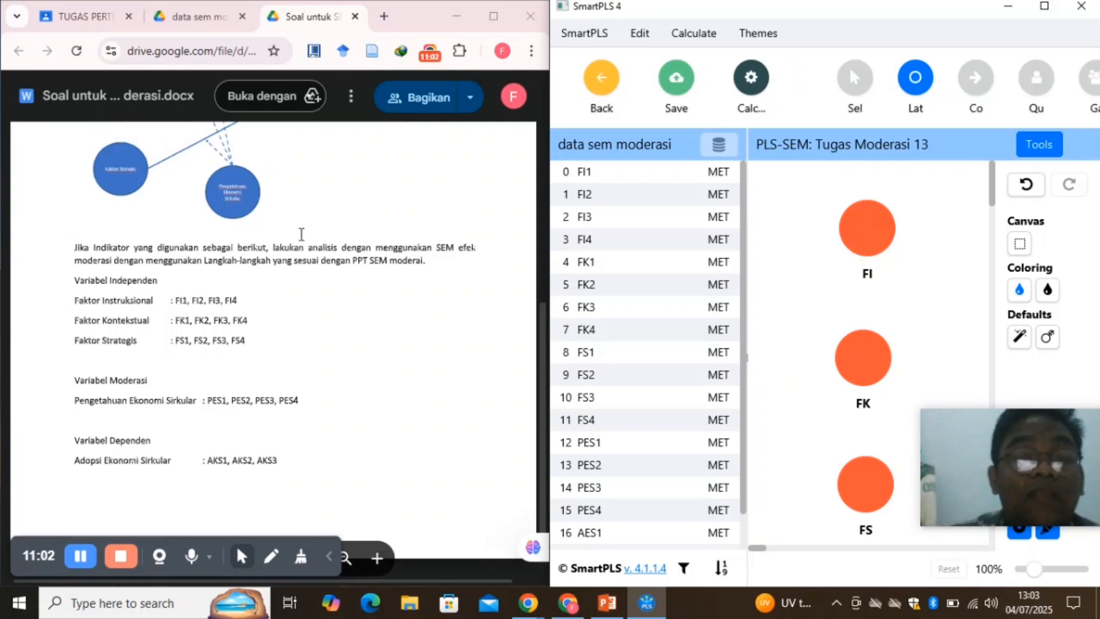
pyautogui.scroll(4, 301, 234)
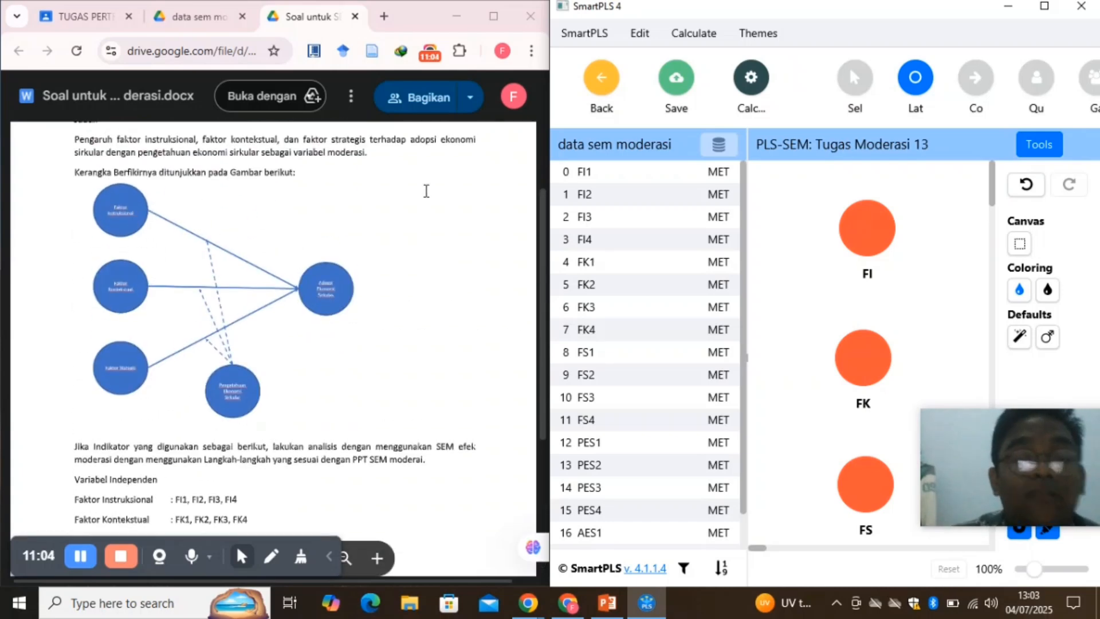
pyautogui.click(1046, 7)
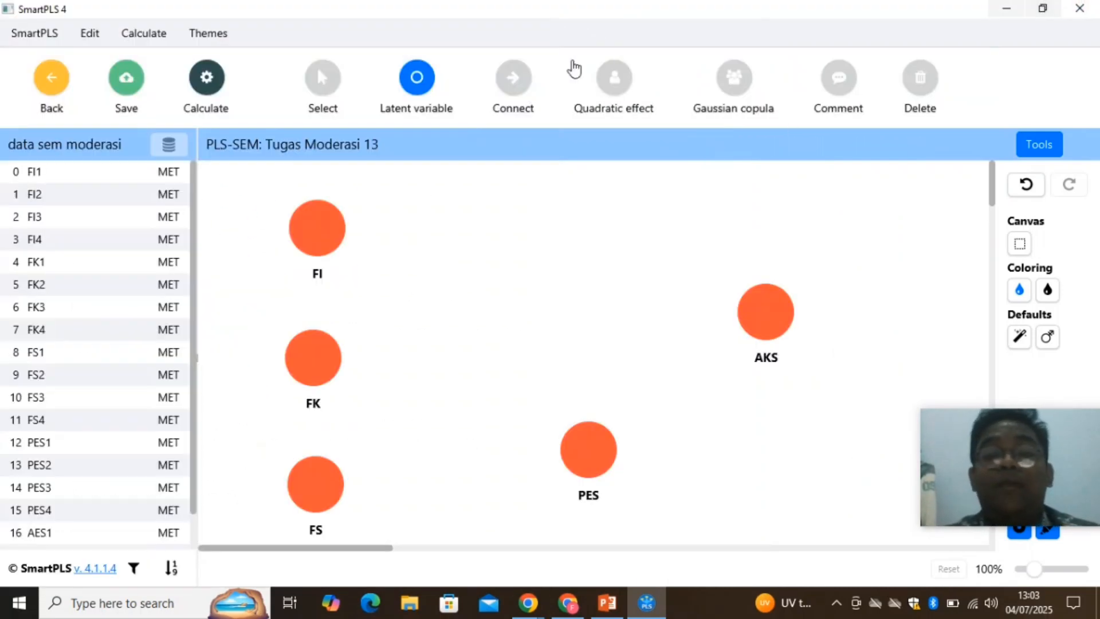
pyautogui.click(324, 80)
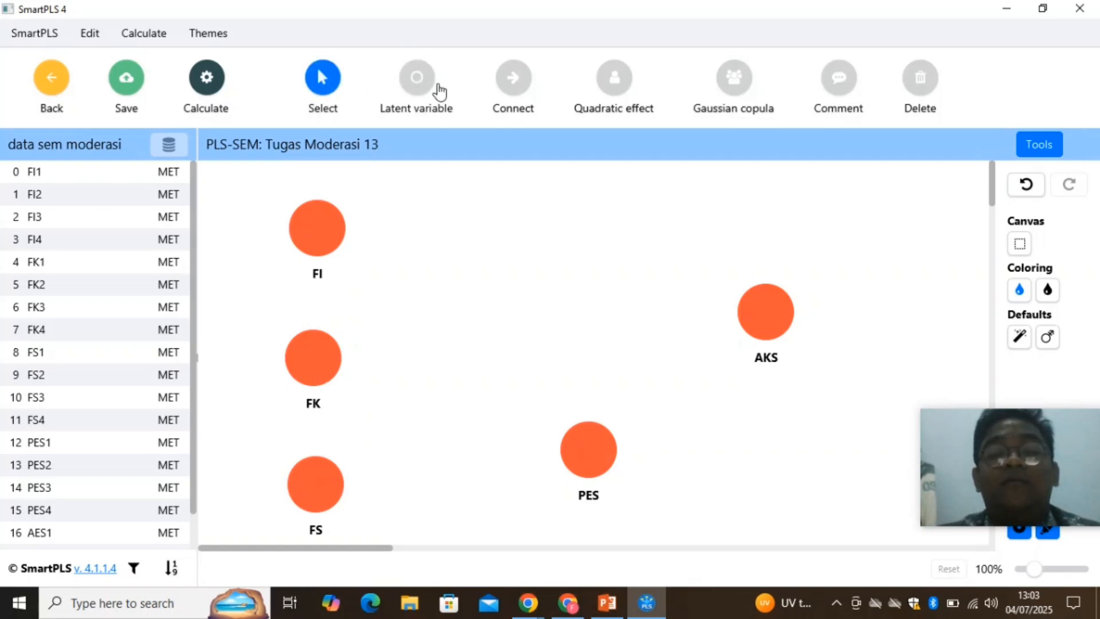
# Connect the latent variables FI, FK and FS to AKS with one path each.
pyautogui.click(518, 86)
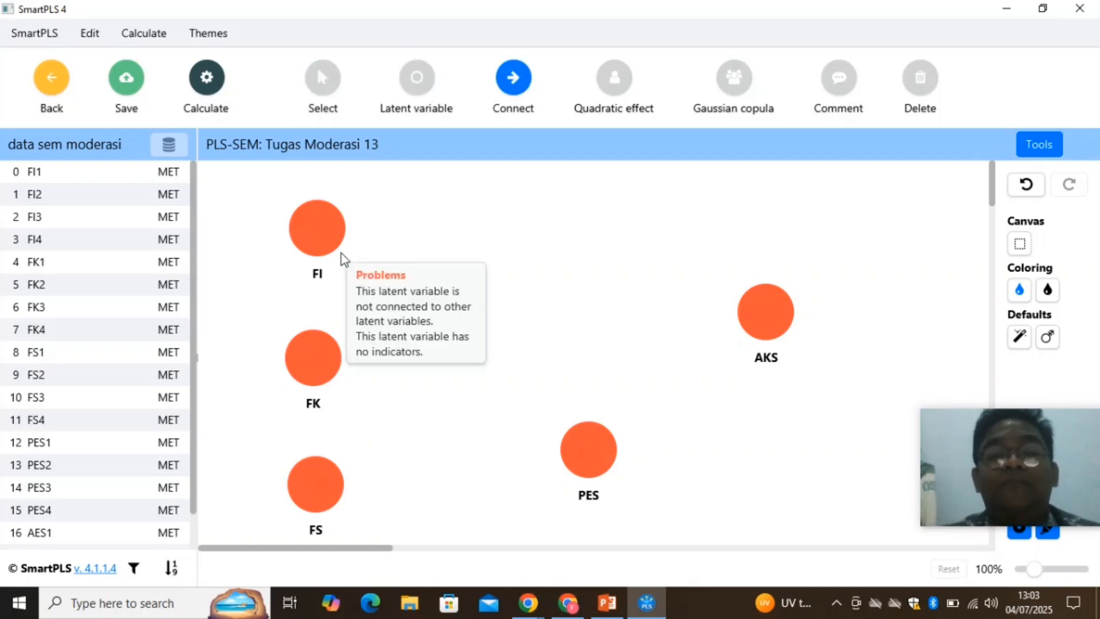
pyautogui.click(321, 238)
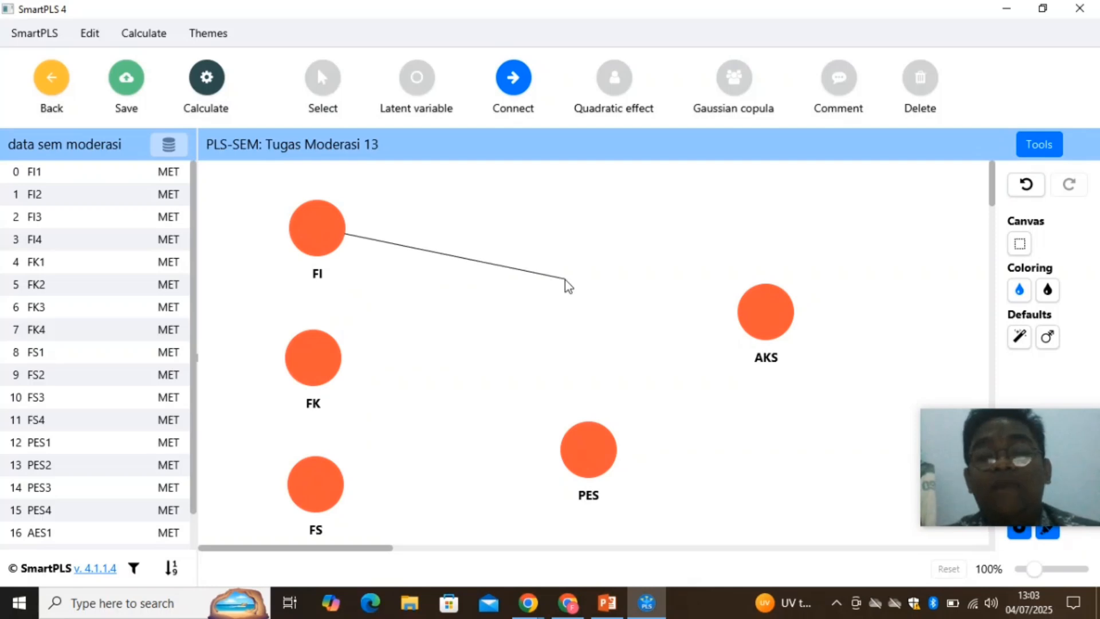
pyautogui.click(757, 315)
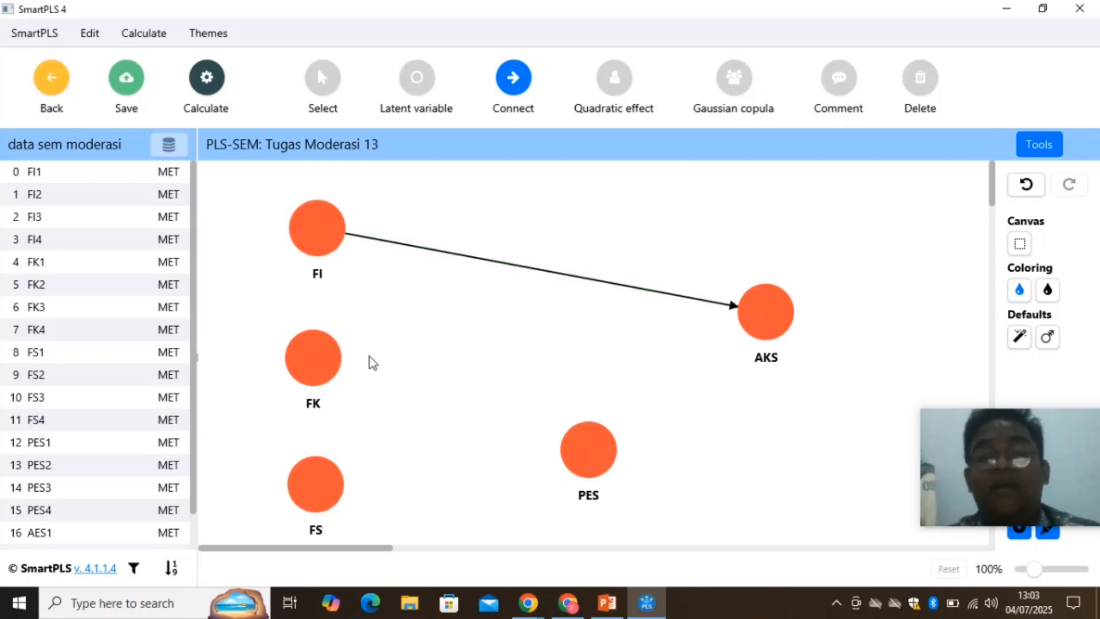
pyautogui.click(326, 373)
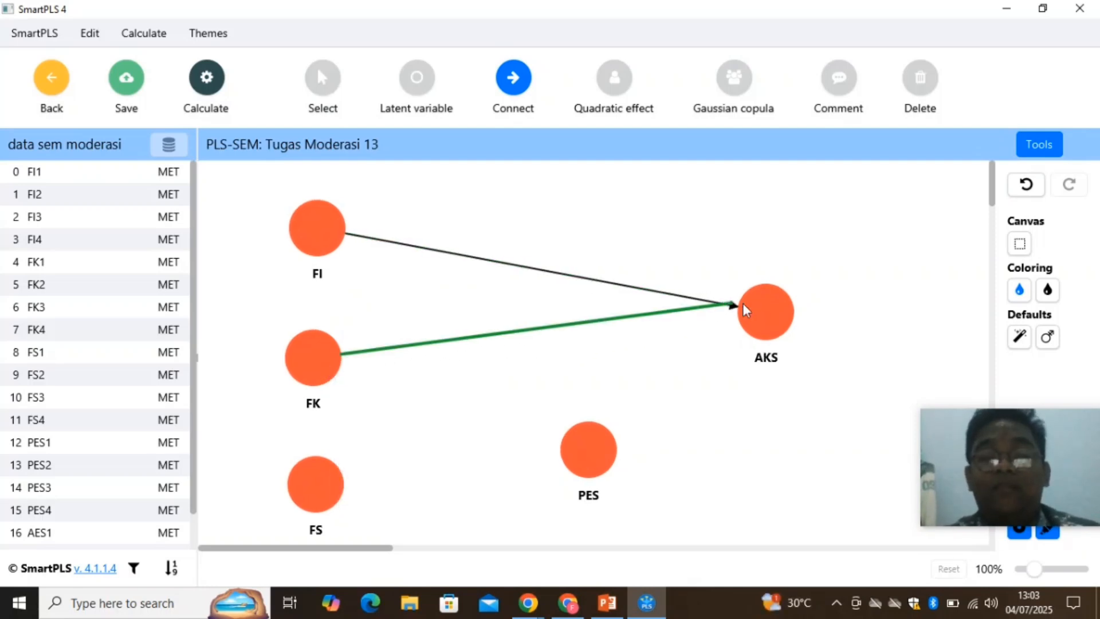
pyautogui.click(755, 322)
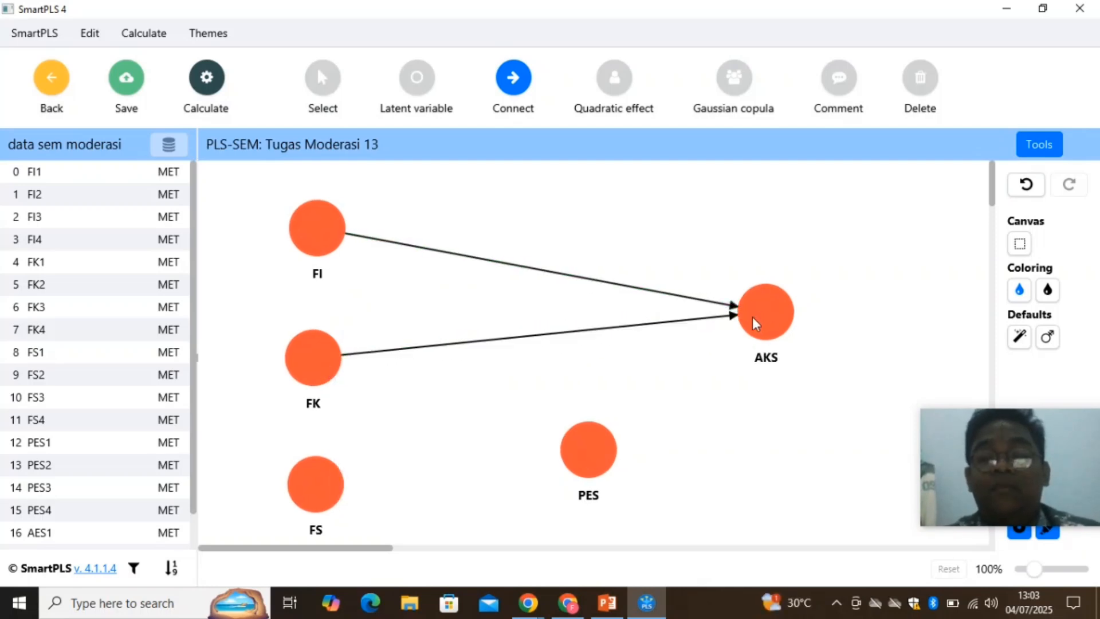
pyautogui.click(332, 497)
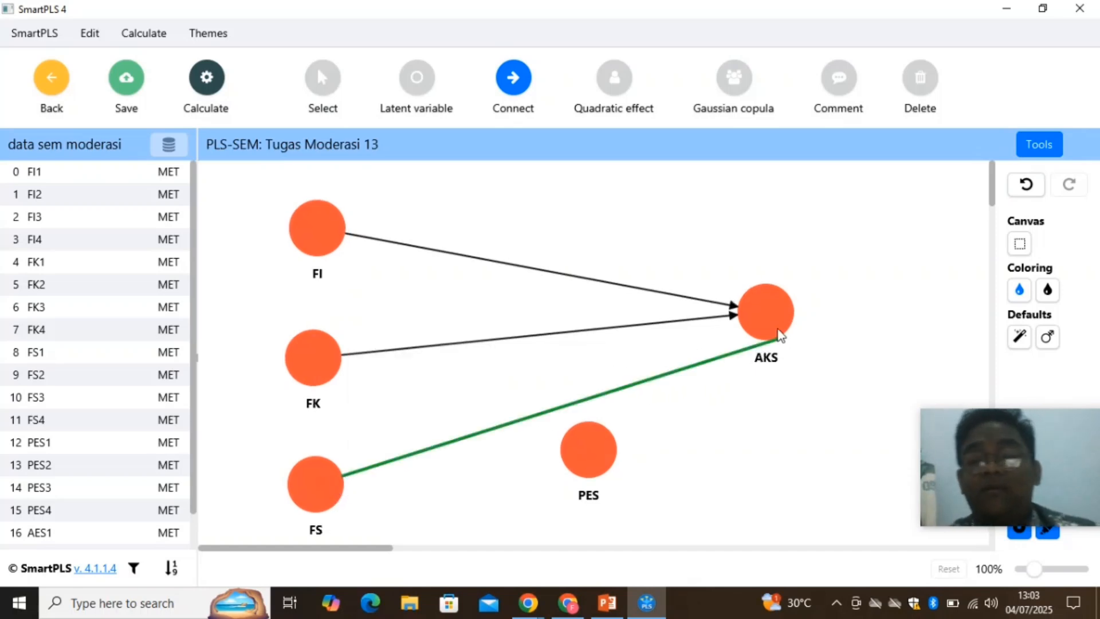
pyautogui.click(766, 321)
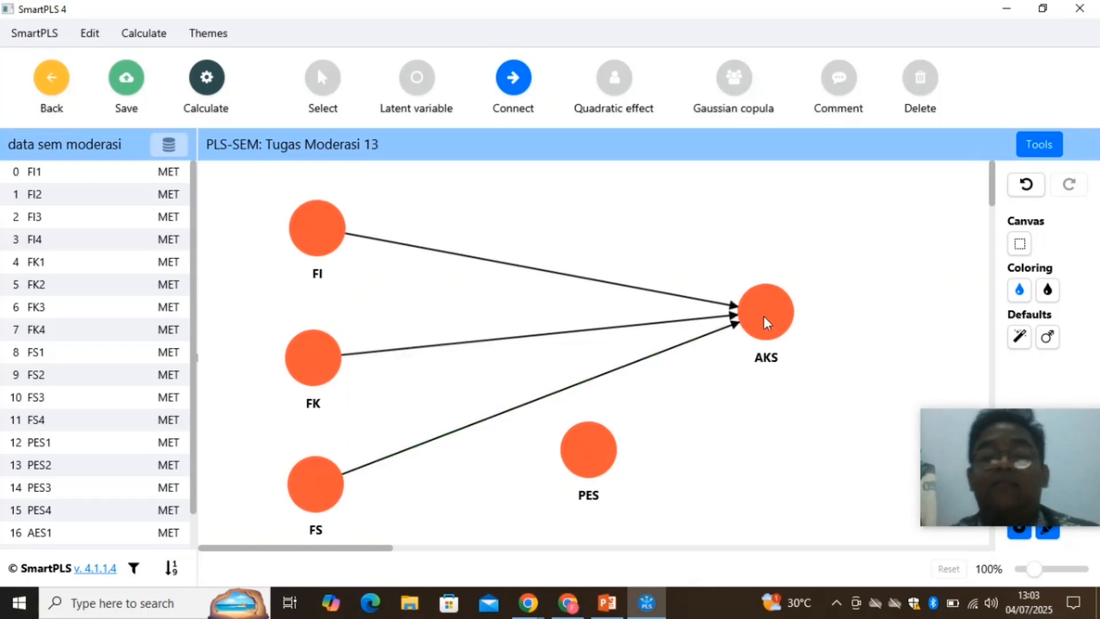
# Connect PES as a moderator to each of the three paths FI–AKS, FK–AKS and FS–AKS.
pyautogui.click(595, 454)
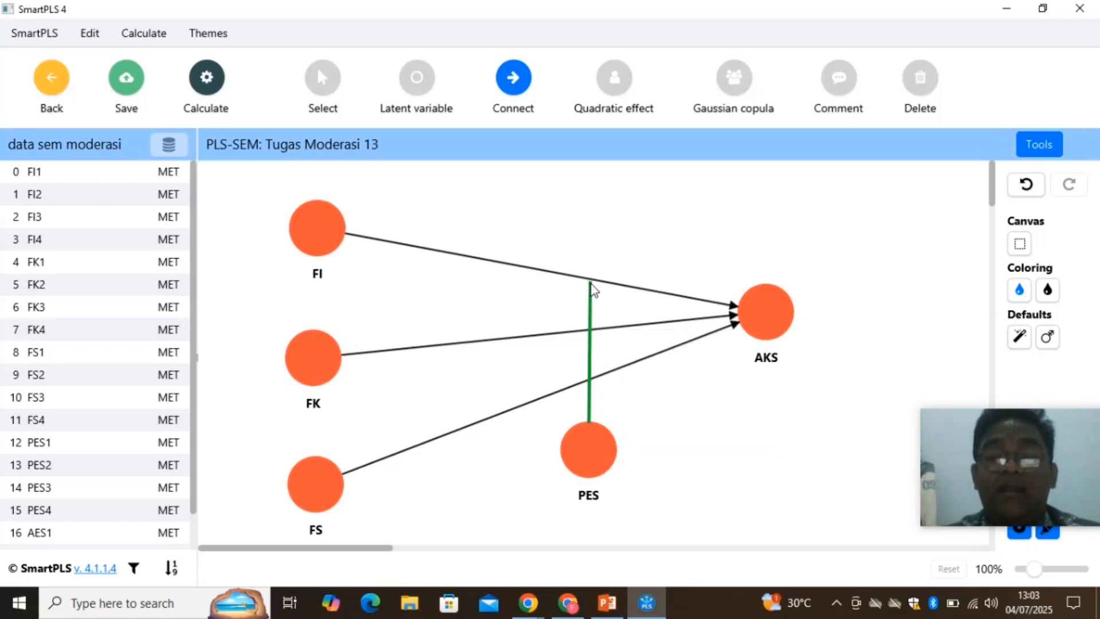
pyautogui.click(592, 290)
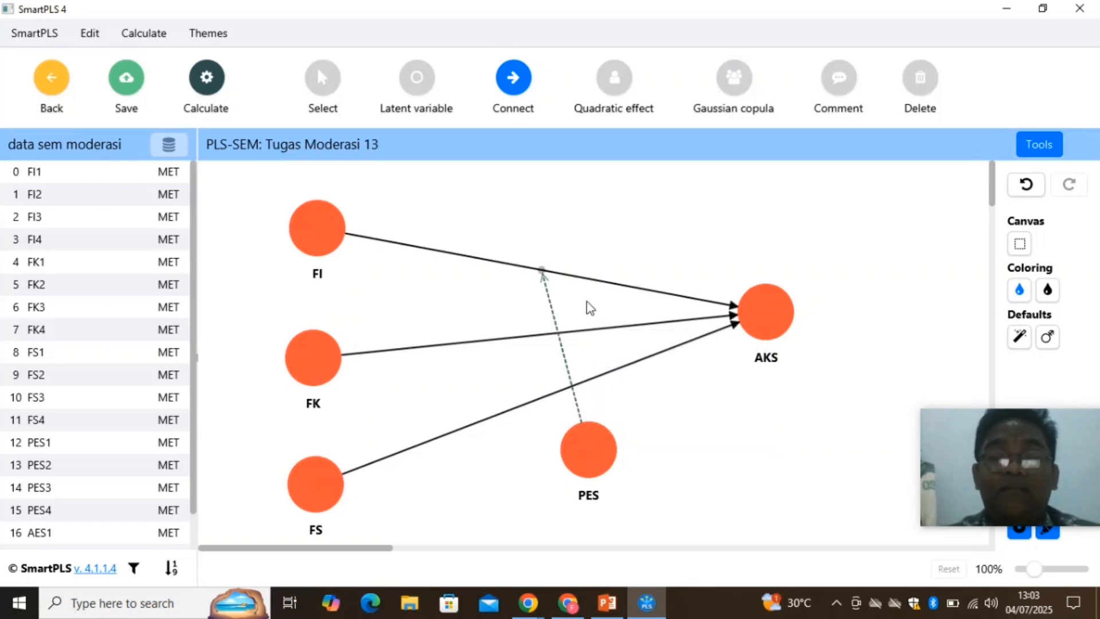
pyautogui.click(585, 448)
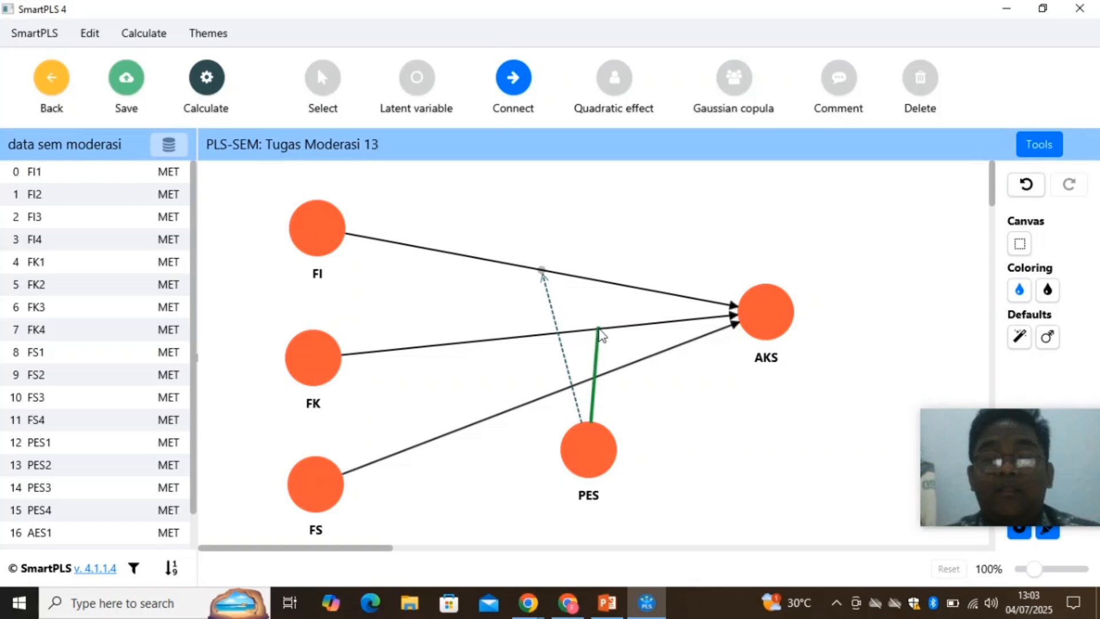
pyautogui.click(601, 332)
pyautogui.click(586, 442)
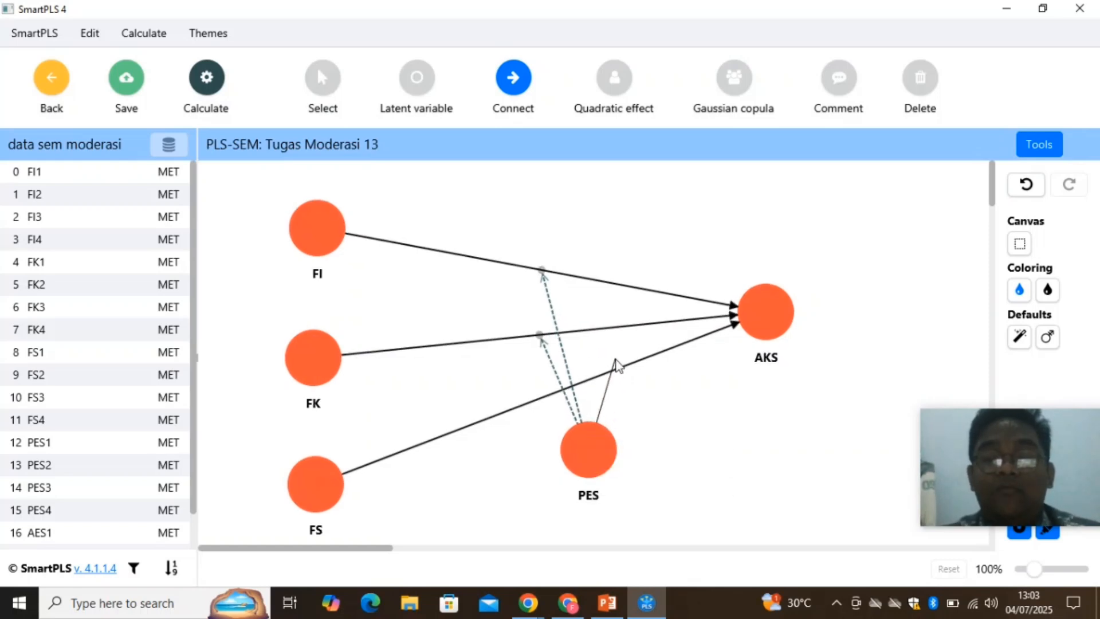
pyautogui.click(619, 369)
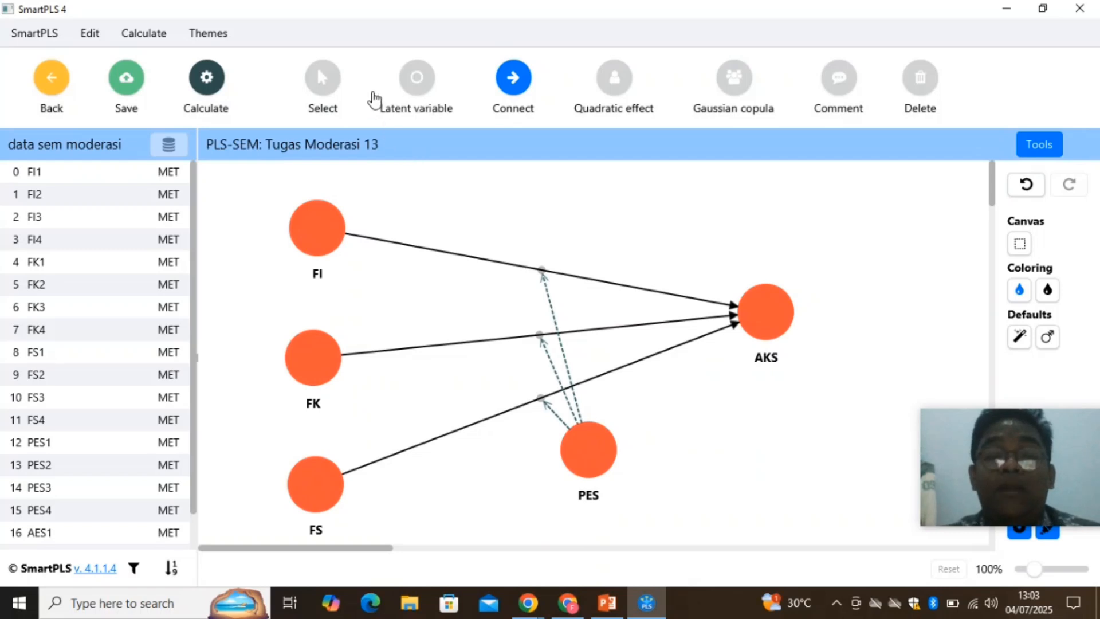
# Rearrange the model by moving PES closer beneath AKS and bringing FK and FS up nearer to FI.
pyautogui.click(324, 83)
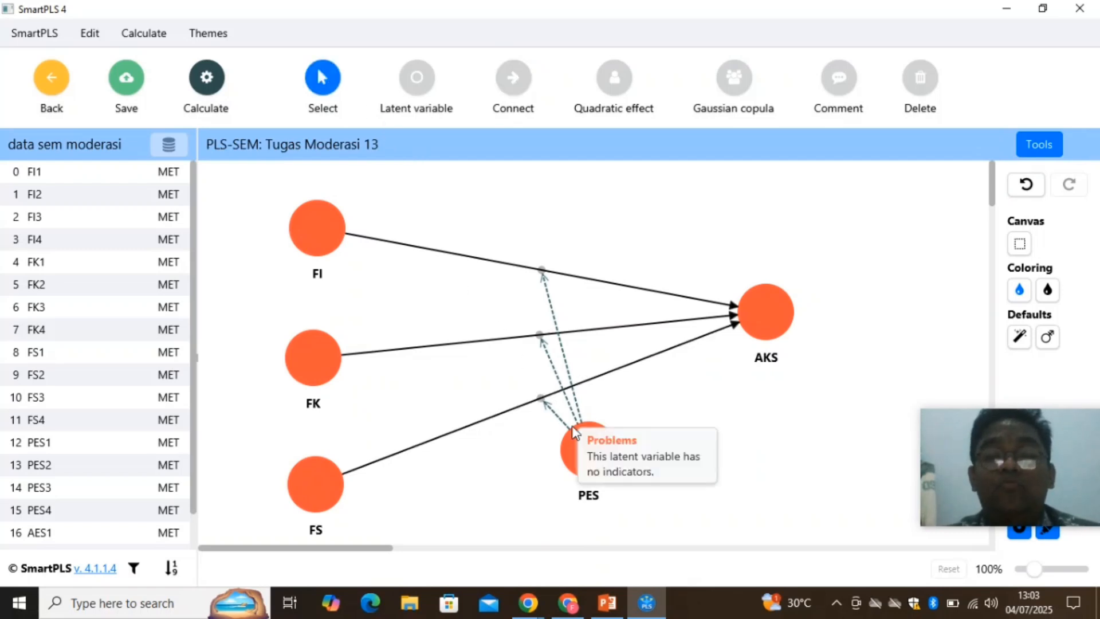
pyautogui.moveTo(583, 455); pyautogui.dragTo(689, 427)
pyautogui.moveTo(338, 473); pyautogui.dragTo(328, 449)
pyautogui.moveTo(314, 364); pyautogui.dragTo(315, 322)
pyautogui.moveTo(311, 442); pyautogui.dragTo(316, 410)
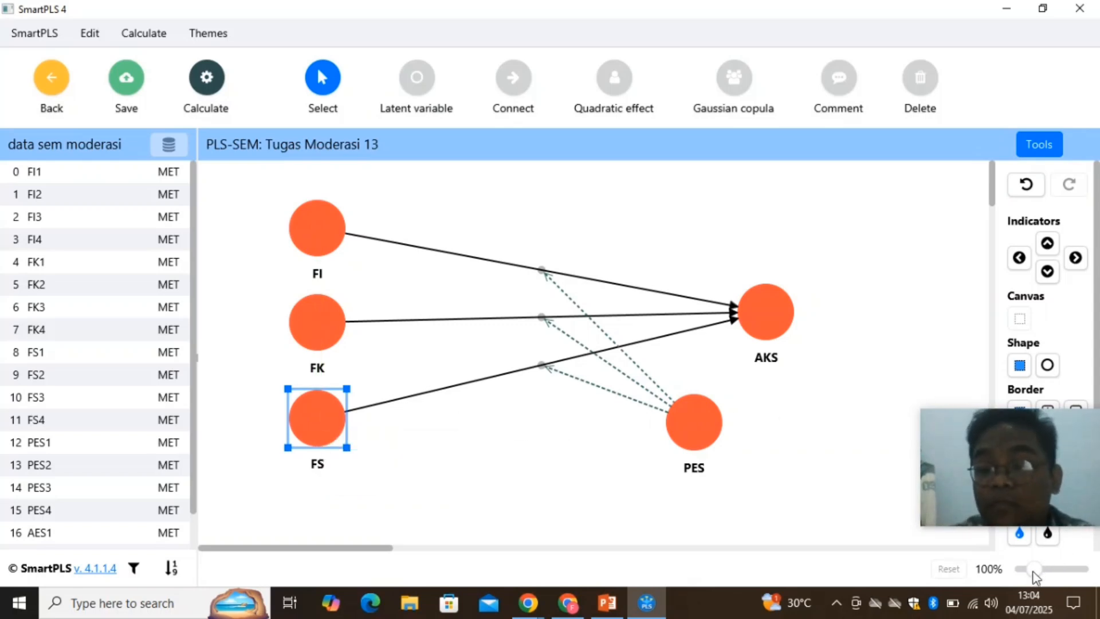
pyautogui.scroll(-2, 1035, 573)
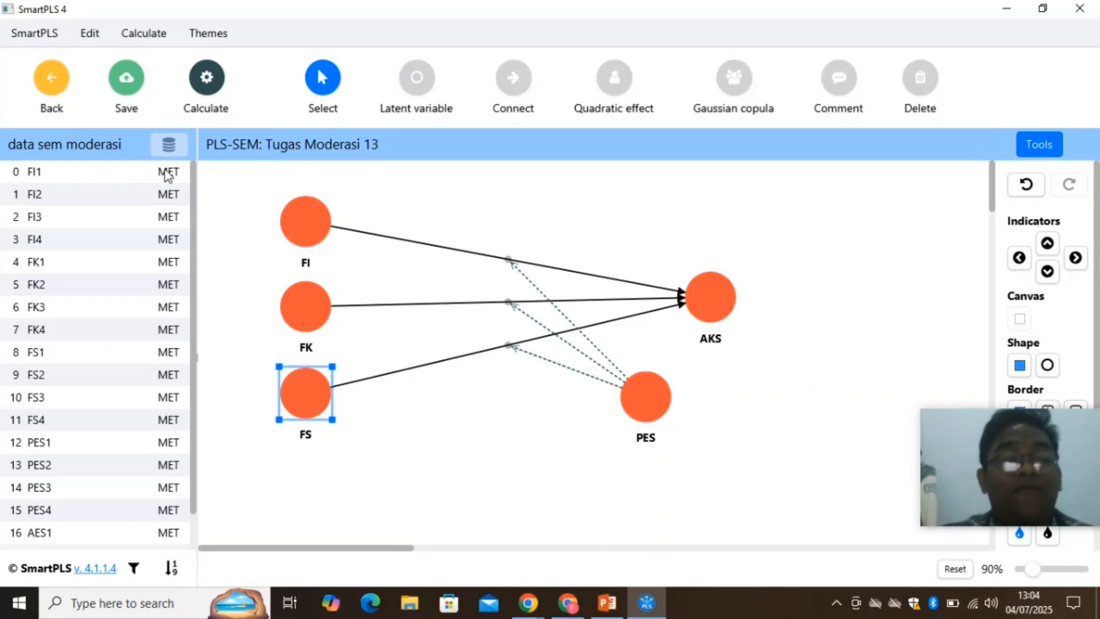
# Assign the indicators FI1 to FI4 to the latent variable FI.
pyautogui.click(167, 175)
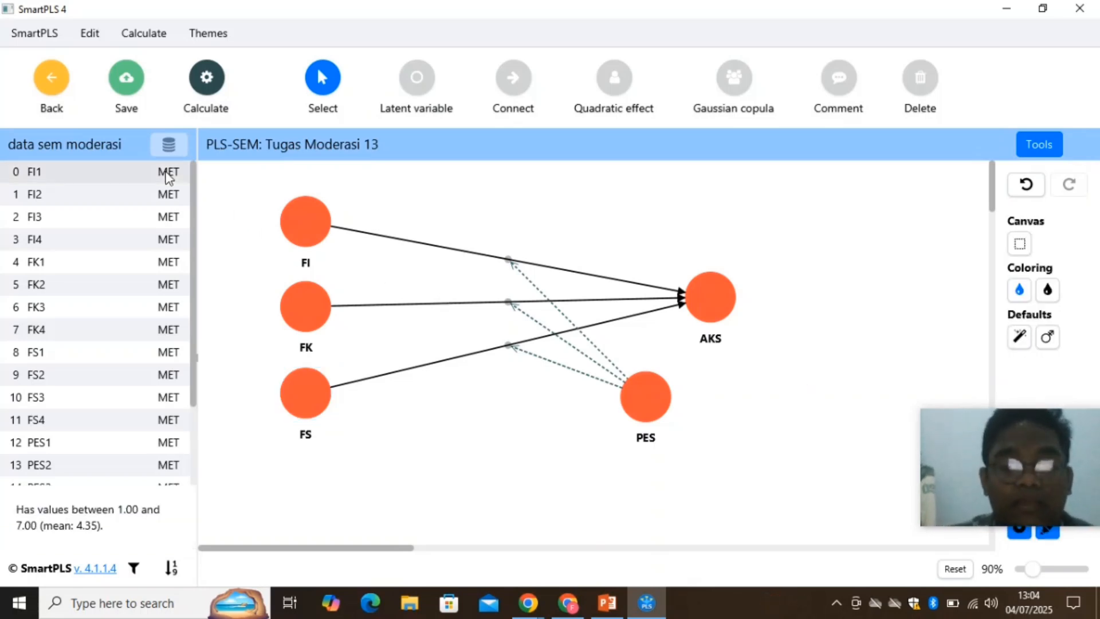
pyautogui.hotkey('shift', 'Down')
pyautogui.hotkey('shift', 'Down')
pyautogui.hotkey('shift', 'Down')
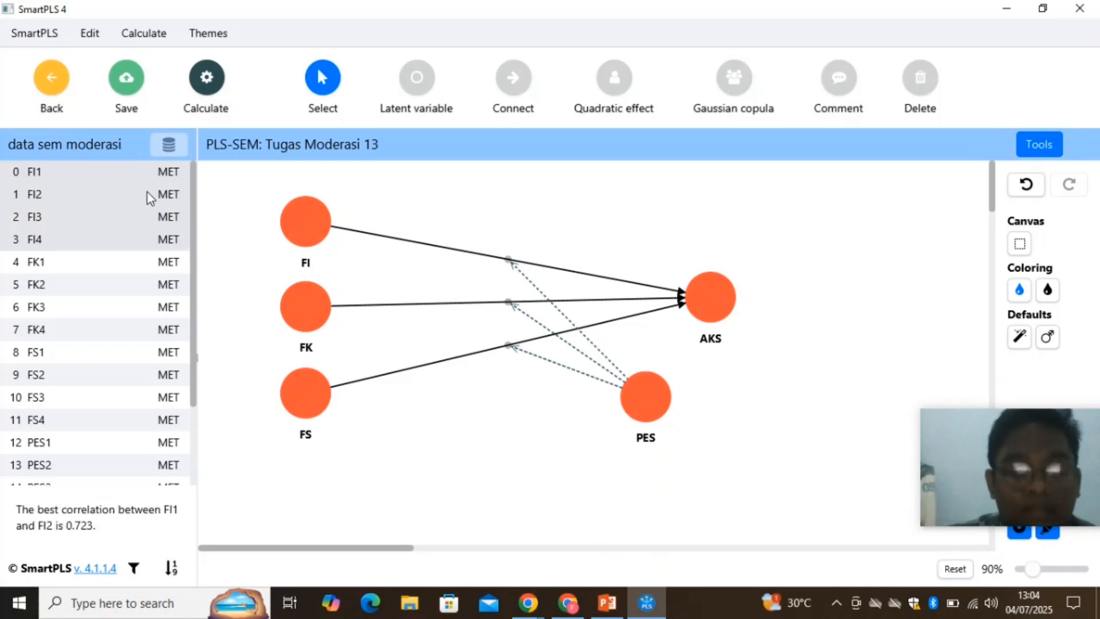
pyautogui.moveTo(308, 220); pyautogui.dragTo(308, 220)
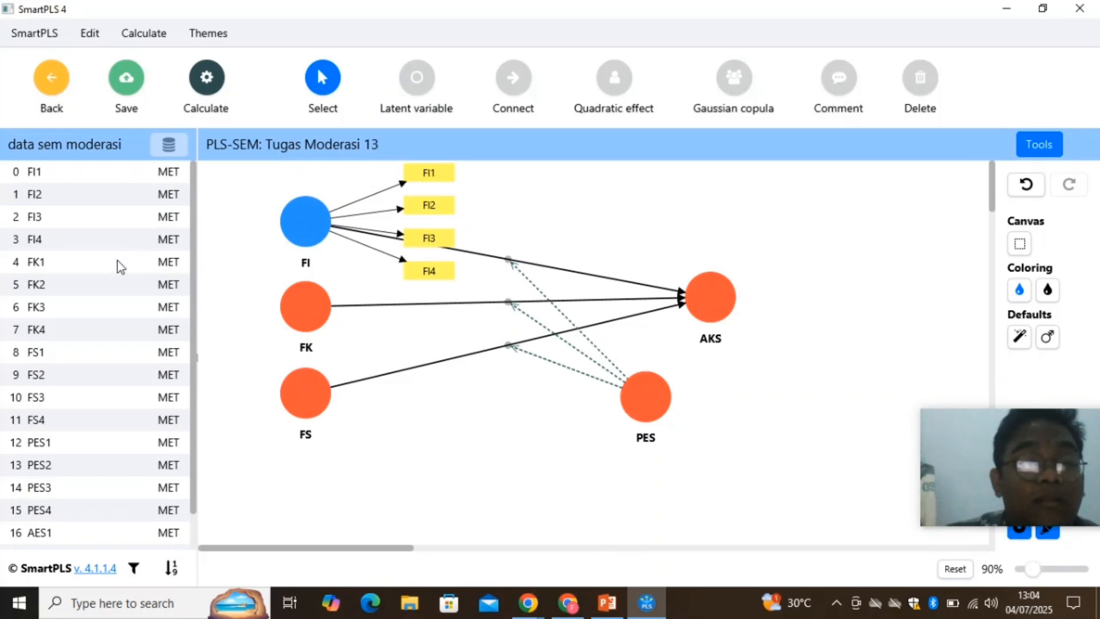
# Assign indicators FK1 to FK4 to FK, and FS1 to FS4 to FS.
pyautogui.moveTo(119, 269)
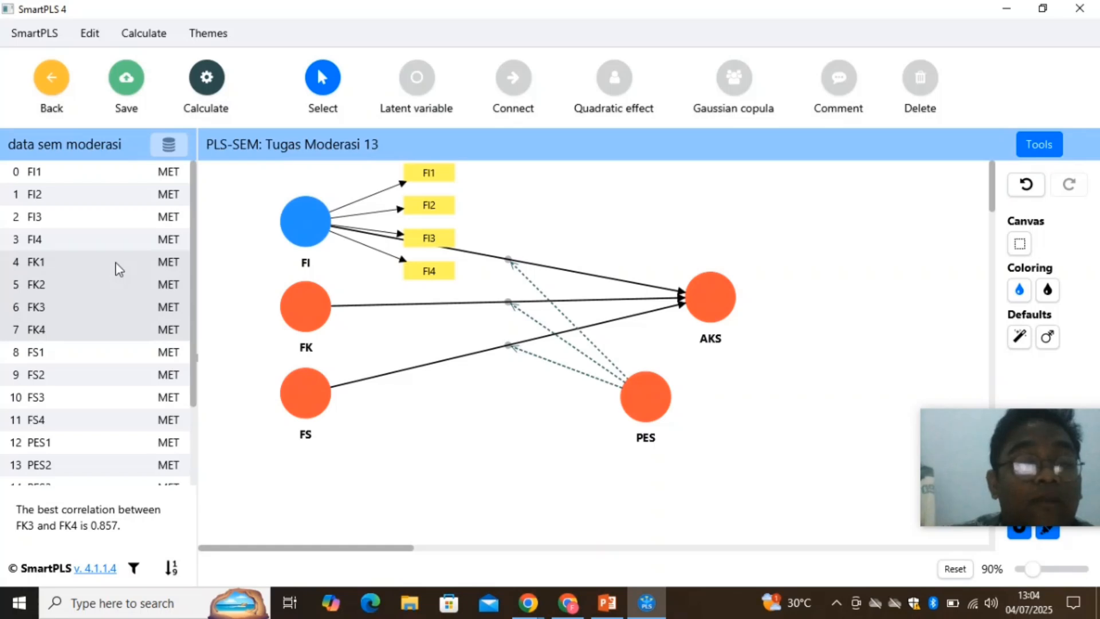
pyautogui.moveTo(119, 269)
pyautogui.mouseDown()
pyautogui.moveTo(129, 286)
pyautogui.moveTo(297, 297)
pyautogui.mouseUp()
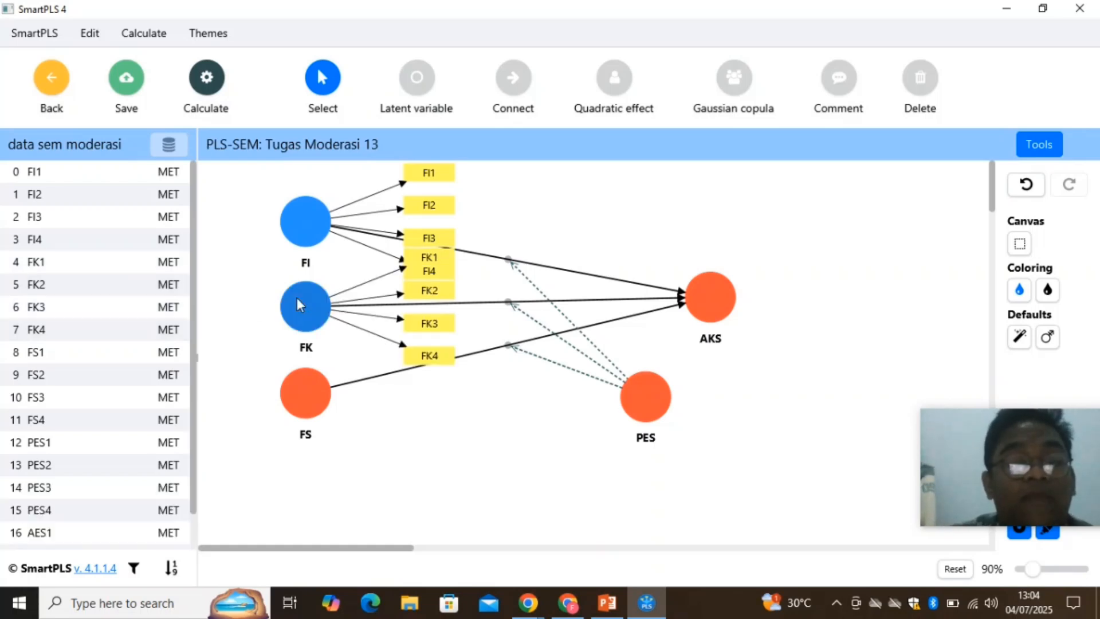
pyautogui.click(119, 356)
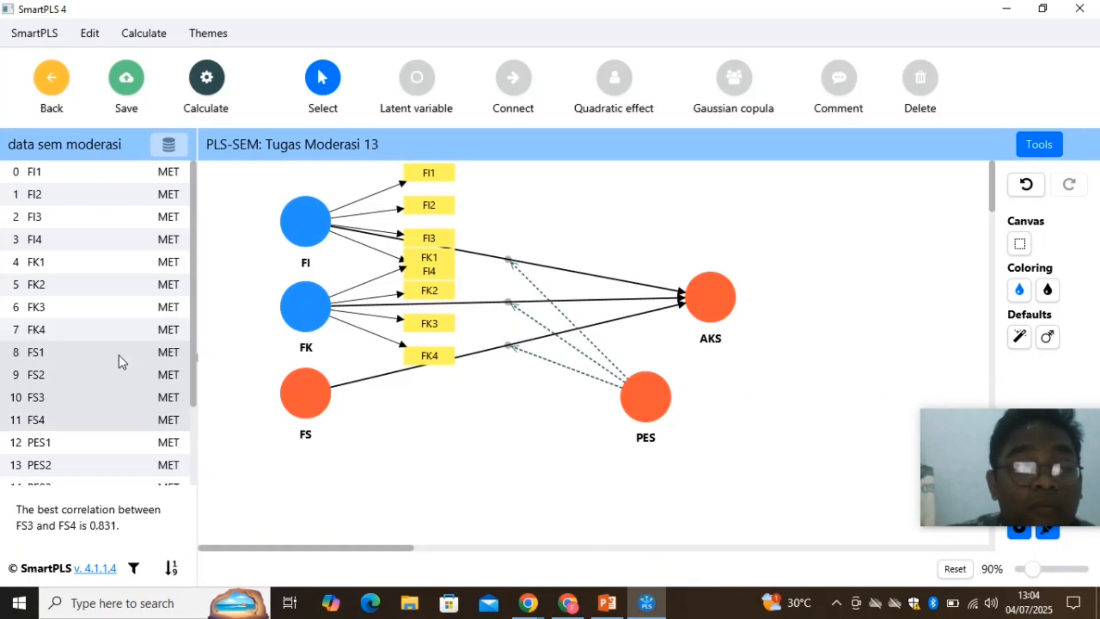
pyautogui.moveTo(120, 355)
pyautogui.mouseDown()
pyautogui.moveTo(118, 375)
pyautogui.moveTo(239, 398)
pyautogui.moveTo(303, 390)
pyautogui.mouseUp()
# Assign the indicators PES1 to PES4 to the moderating variable PES.
pyautogui.scroll(-1, 196, 350)
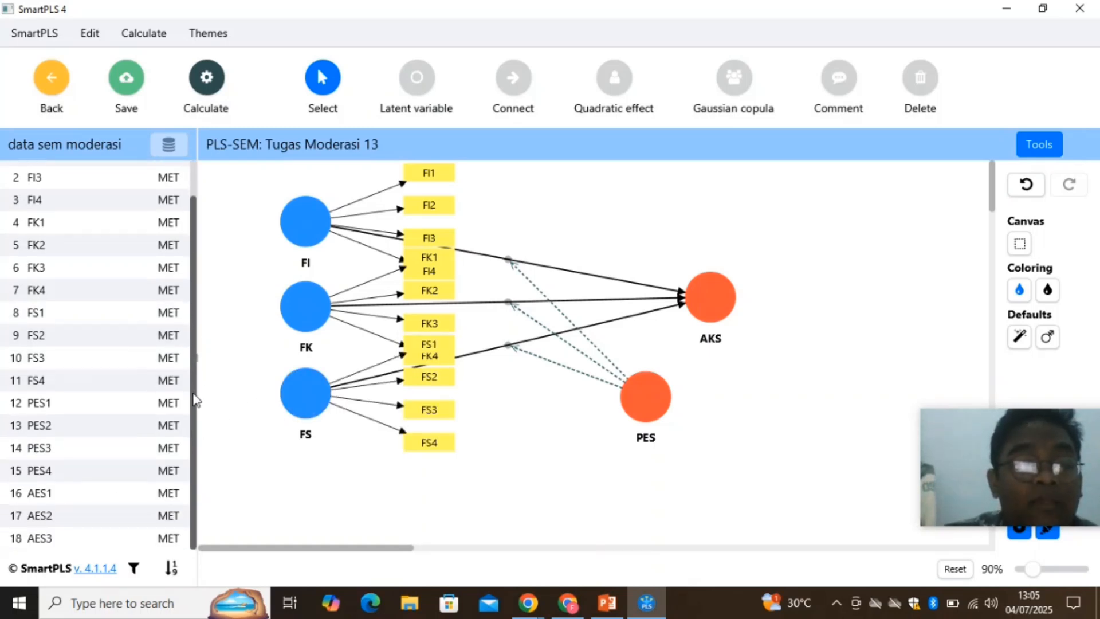
pyautogui.click(94, 404)
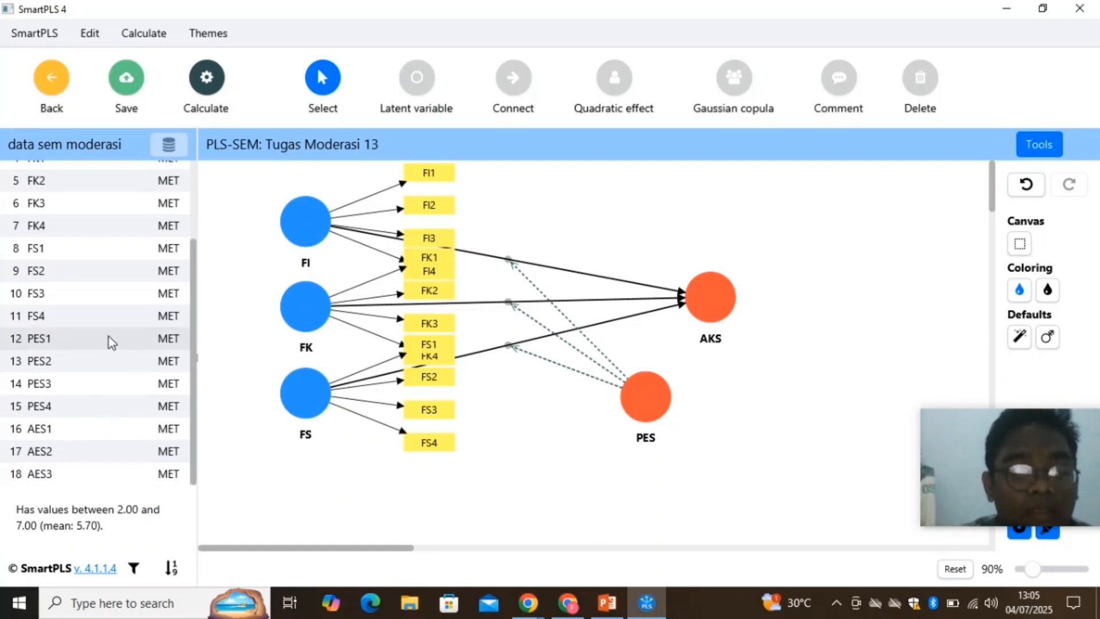
pyautogui.hotkey('shift', 'Down')
pyautogui.hotkey('shift', 'Down')
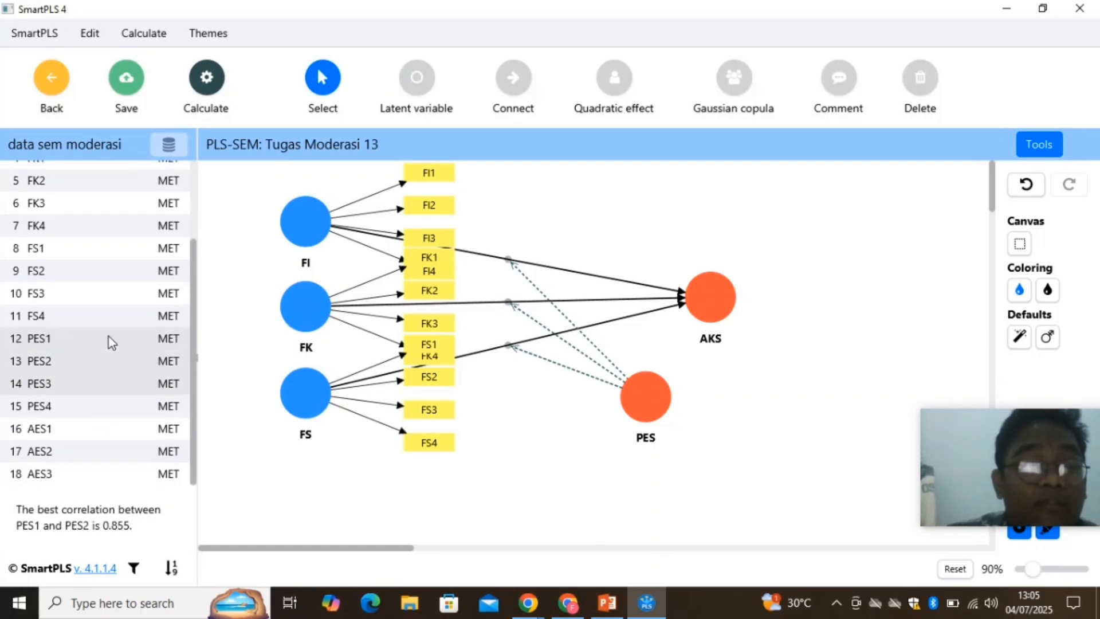
pyautogui.hotkey('shift', 'Down')
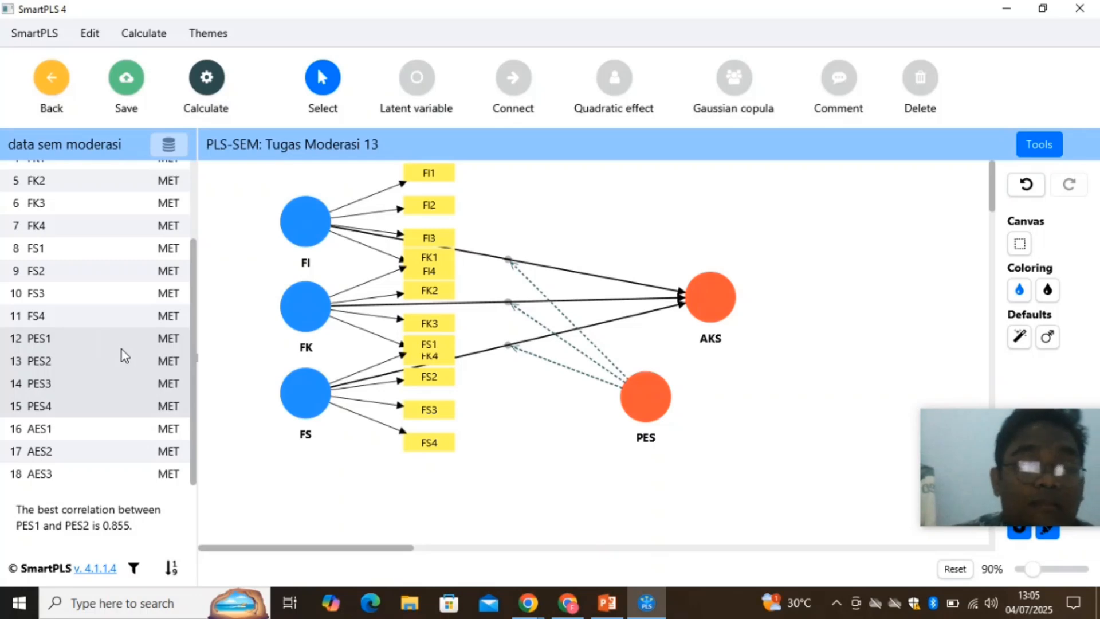
pyautogui.moveTo(229, 380); pyautogui.dragTo(645, 399)
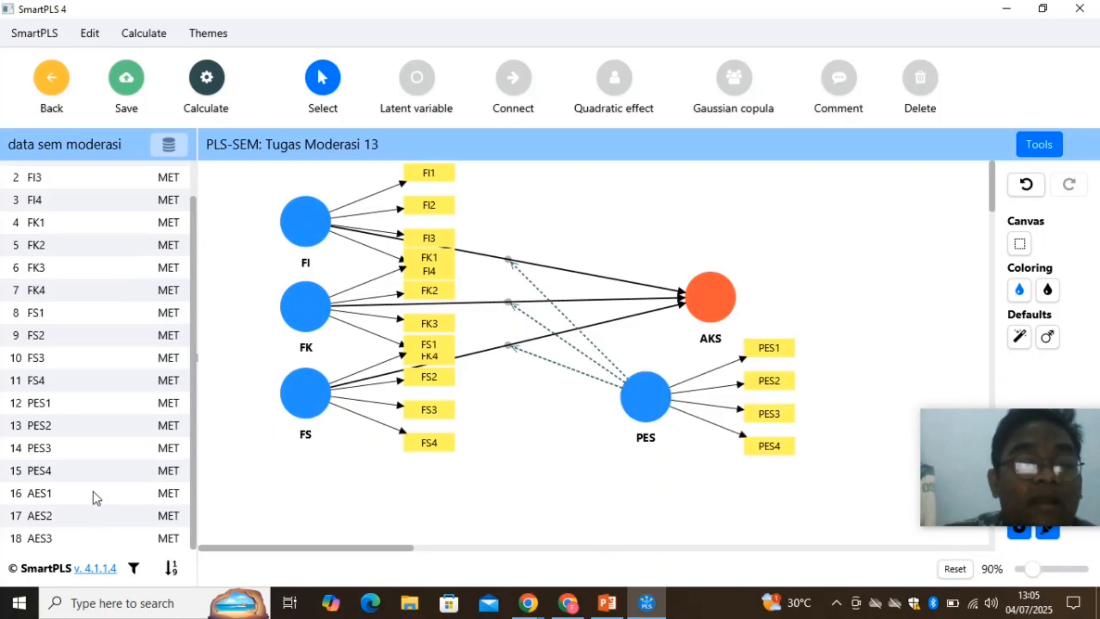
# Assign the indicators AES1 to AES3 to the dependent variable AKS.
pyautogui.scroll(2, 94, 493)
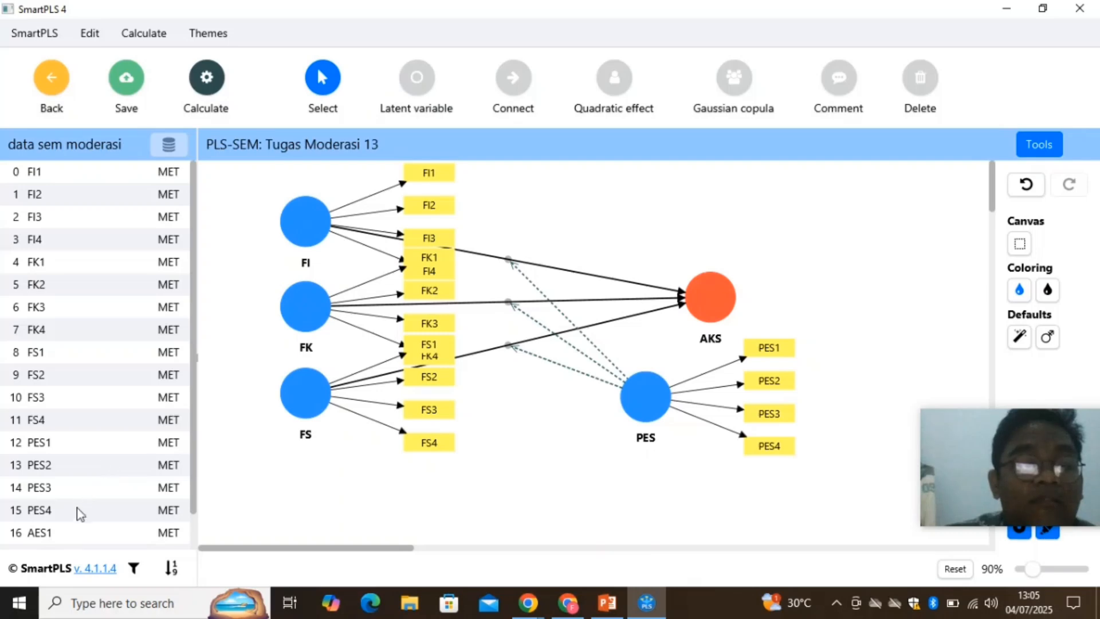
pyautogui.scroll(-1, 94, 490)
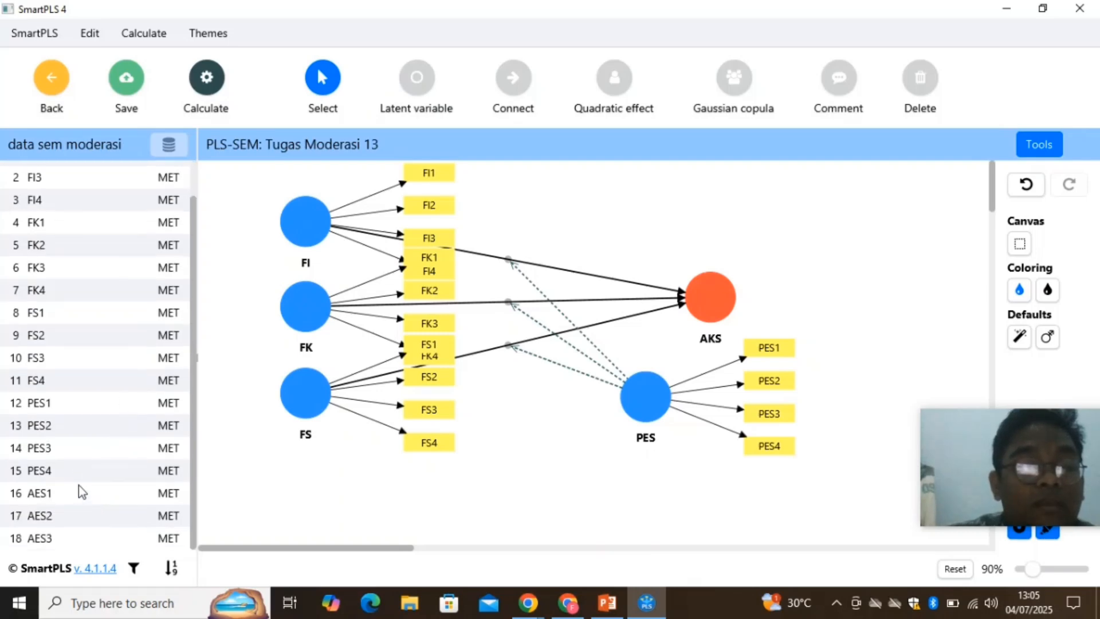
pyautogui.click(77, 492)
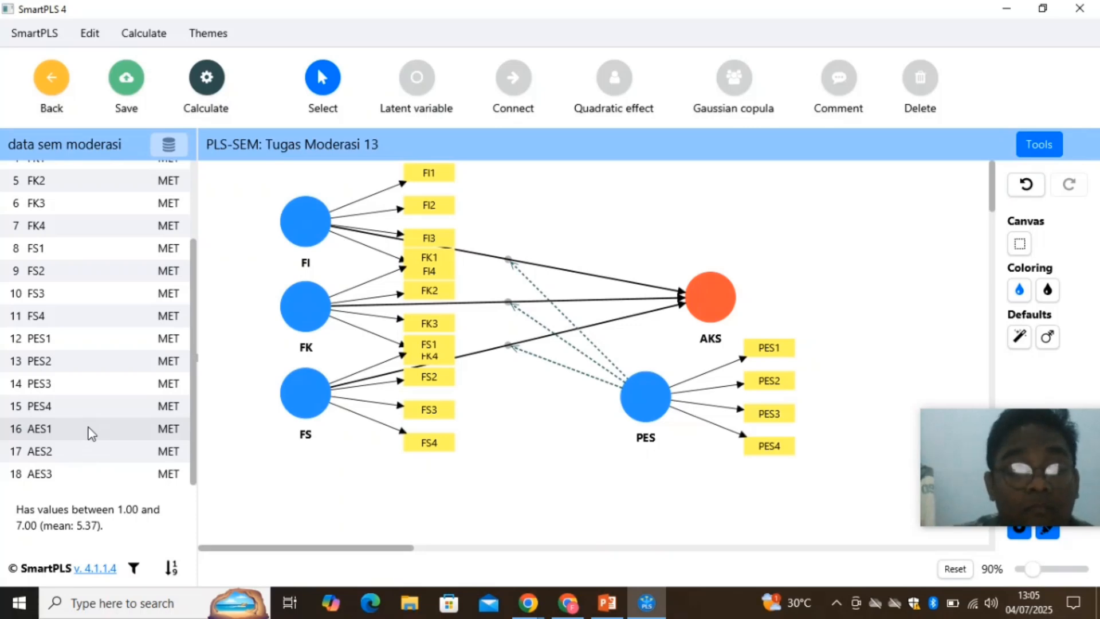
pyautogui.hotkey('shift', 'Down')
pyautogui.hotkey('shift', 'Down')
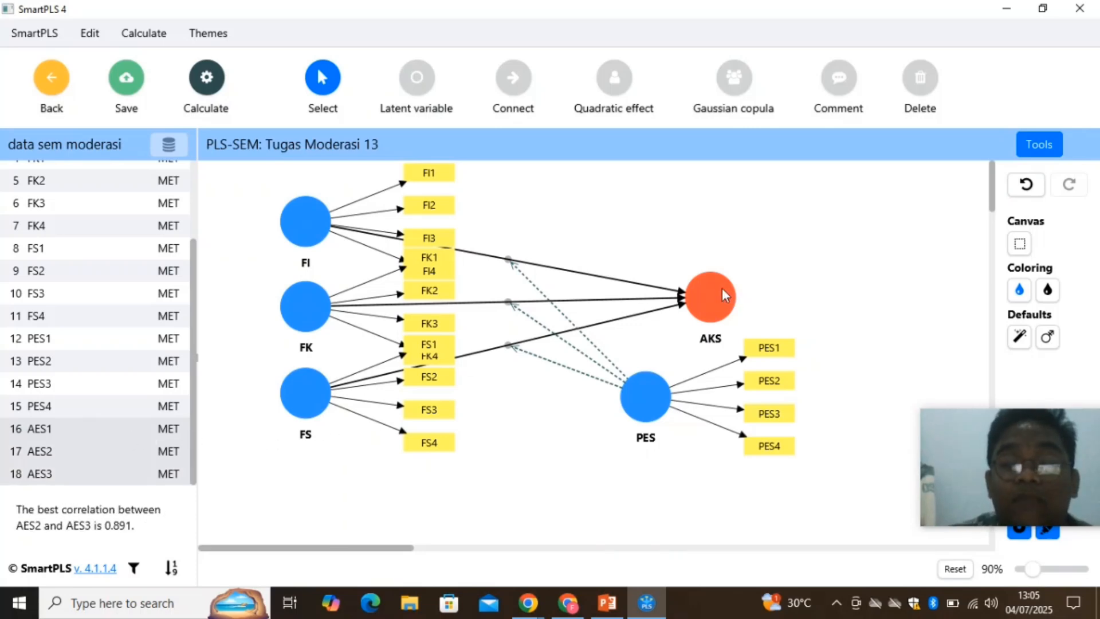
pyautogui.moveTo(722, 287); pyautogui.dragTo(722, 287)
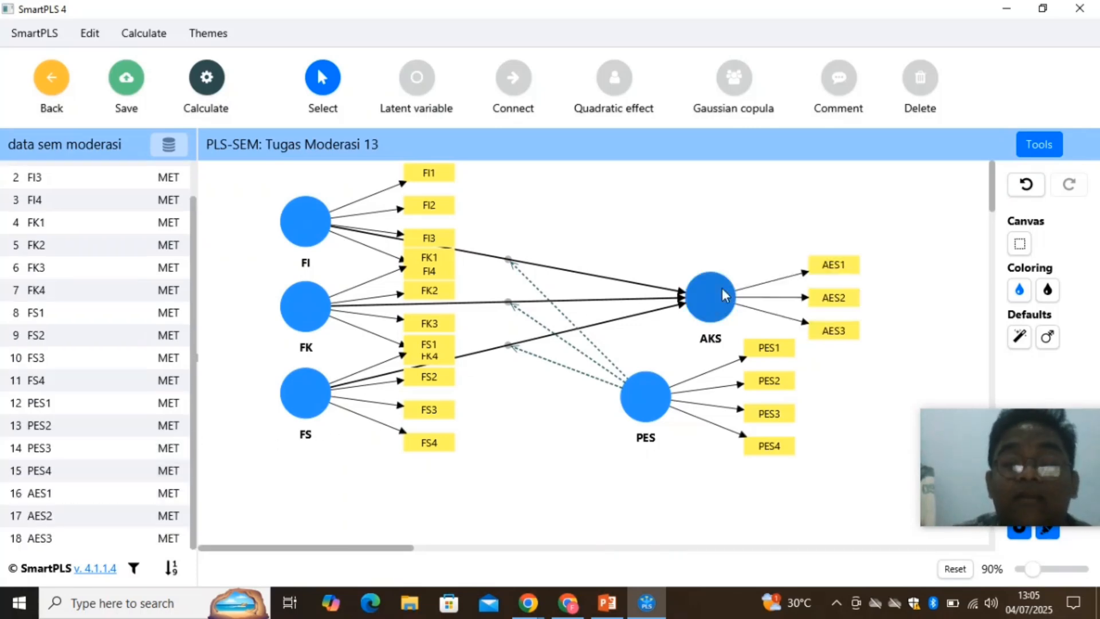
# Align the FI indicators to the left of their latent variable, and realign them to the top of it.
pyautogui.click(316, 220)
pyautogui.rightClick(314, 216)
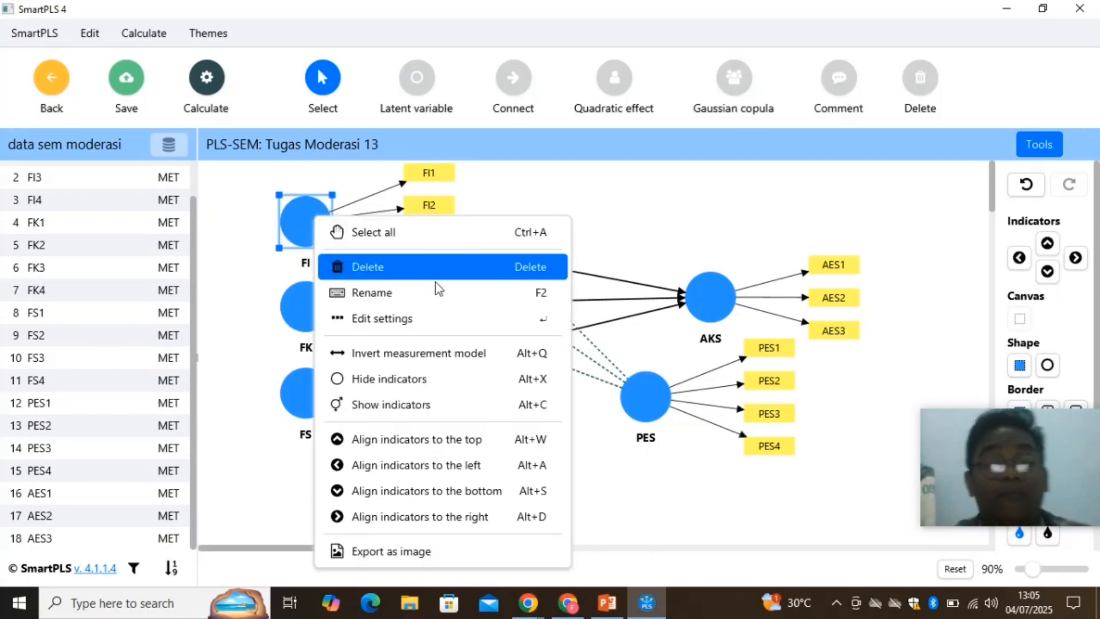
pyautogui.click(467, 472)
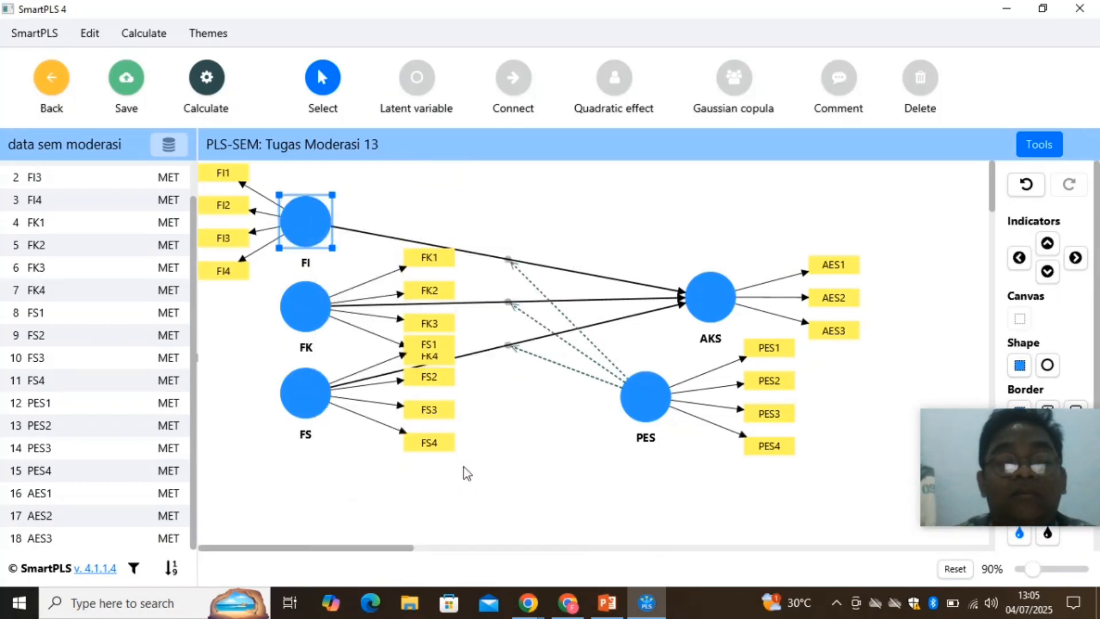
pyautogui.rightClick(317, 228)
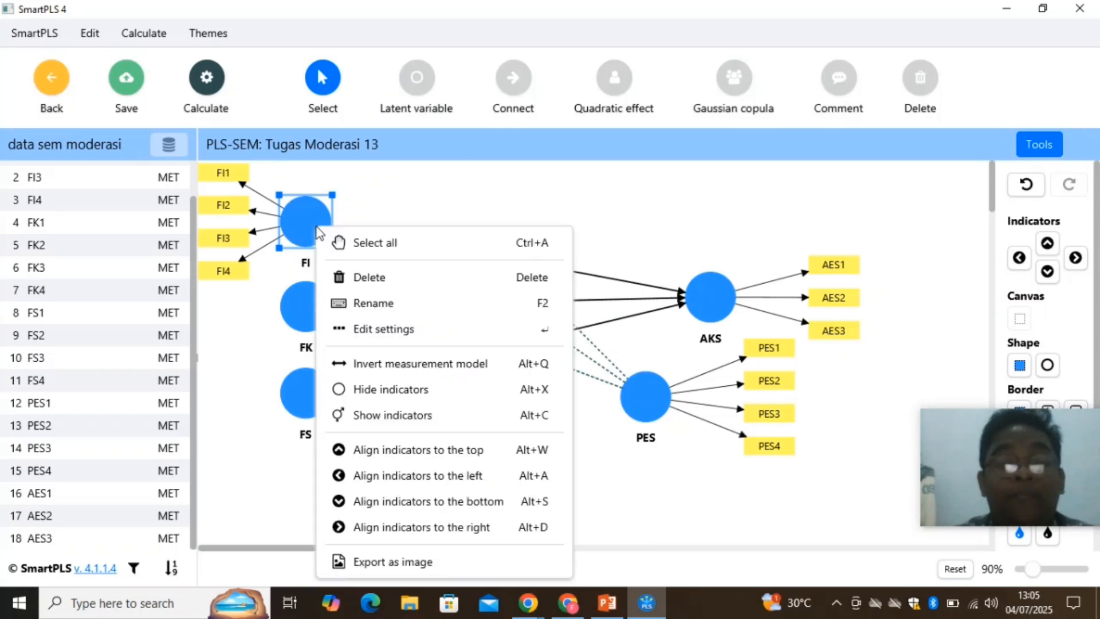
pyautogui.click(474, 454)
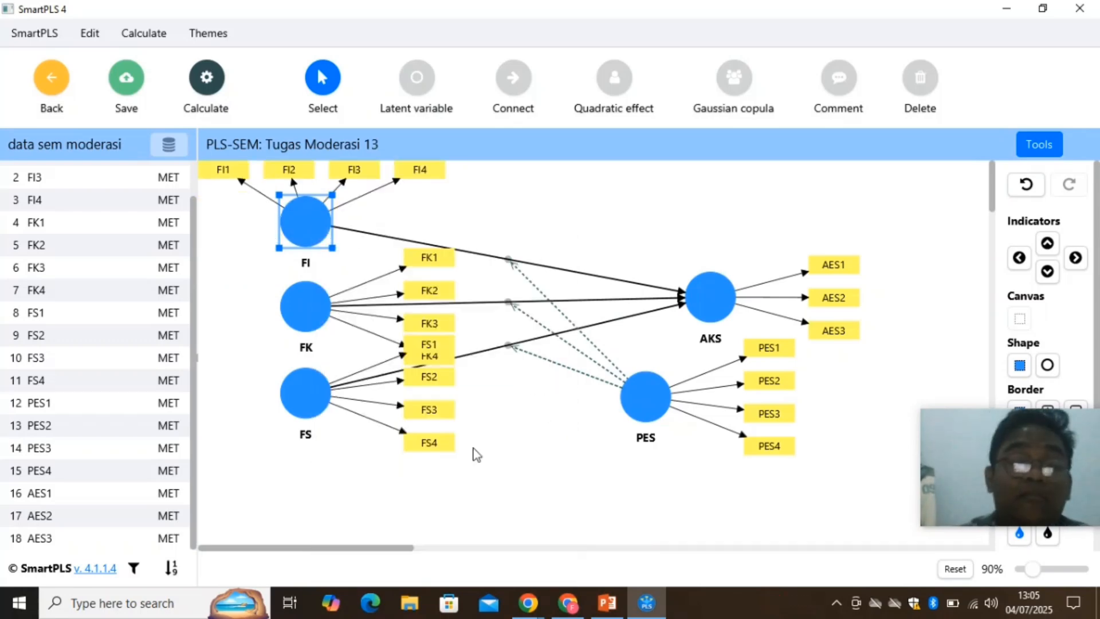
# Align the FK indicators to the left of their latent variable and the FS indicators to the bottom of theirs.
pyautogui.rightClick(322, 315)
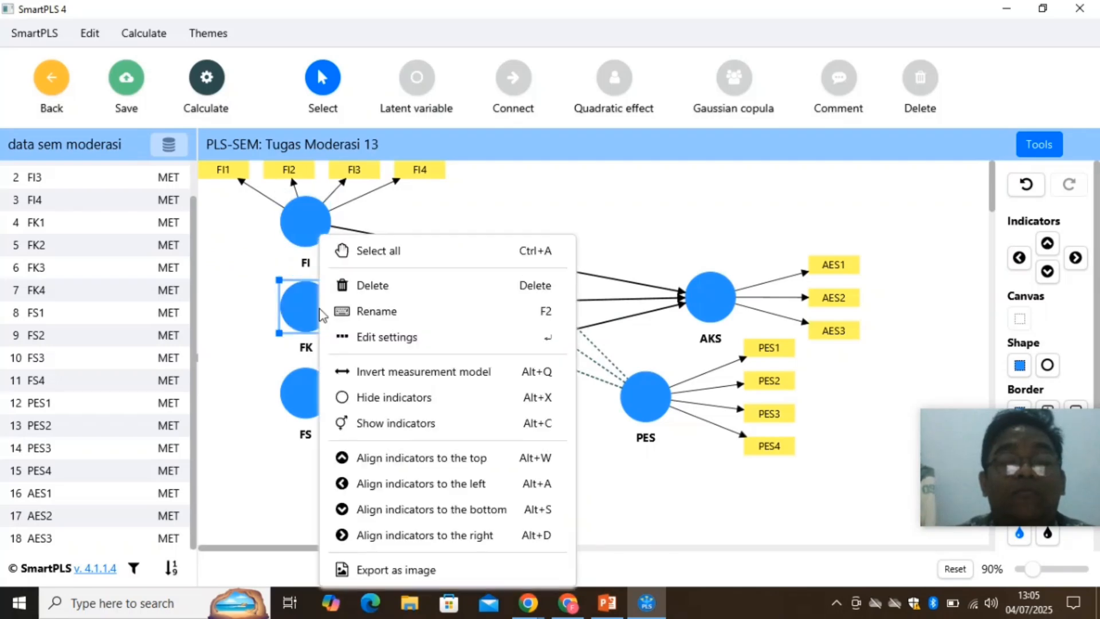
pyautogui.click(531, 485)
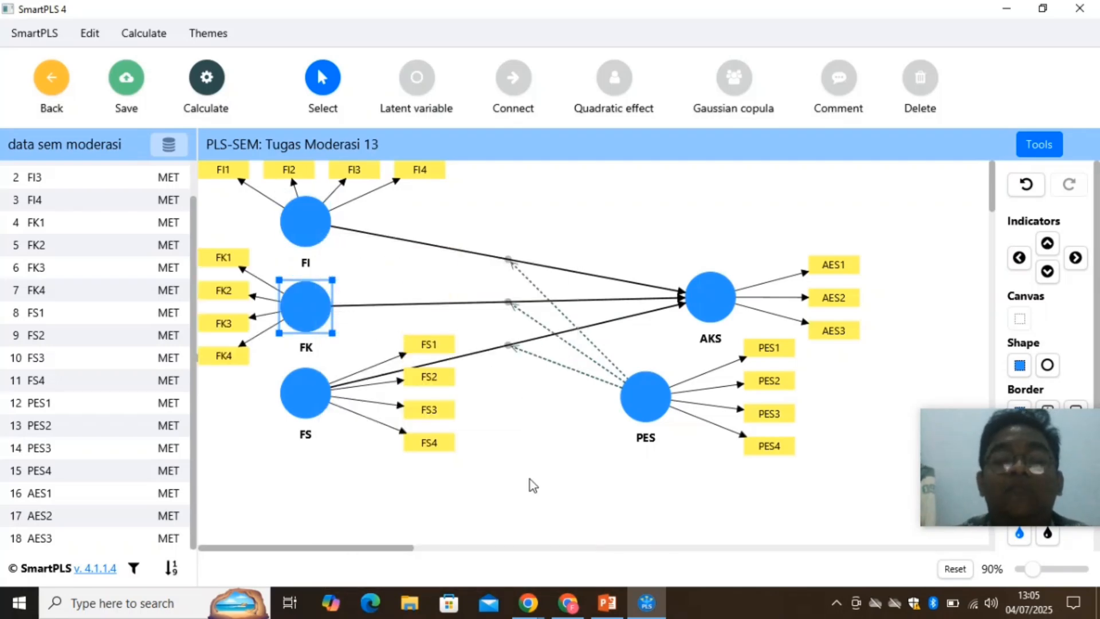
pyautogui.click(308, 399)
pyautogui.rightClick(308, 399)
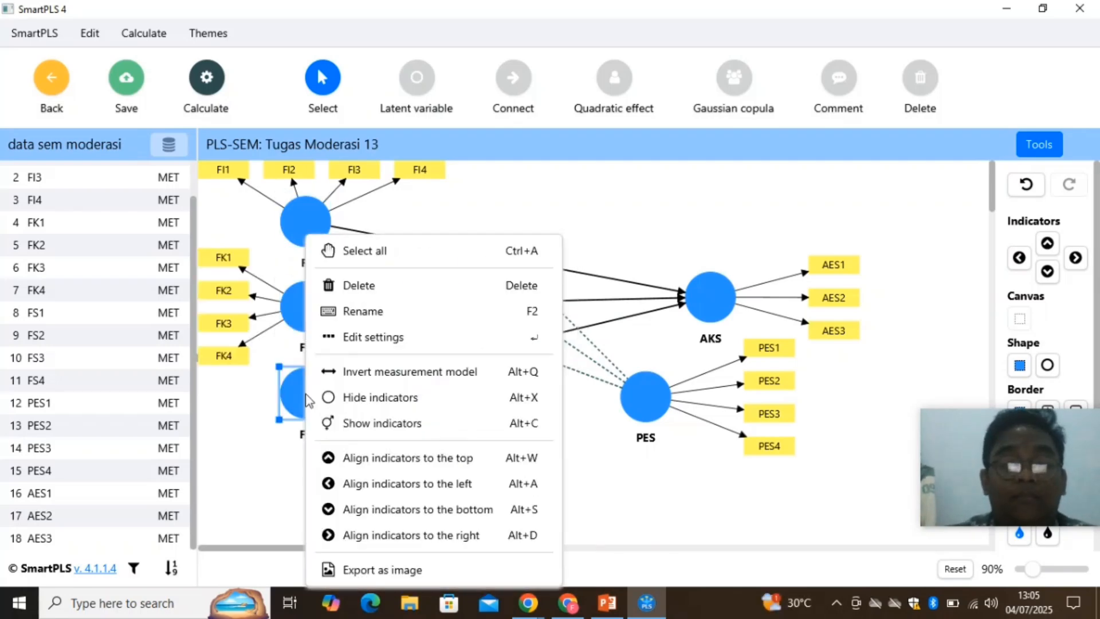
pyautogui.click(451, 524)
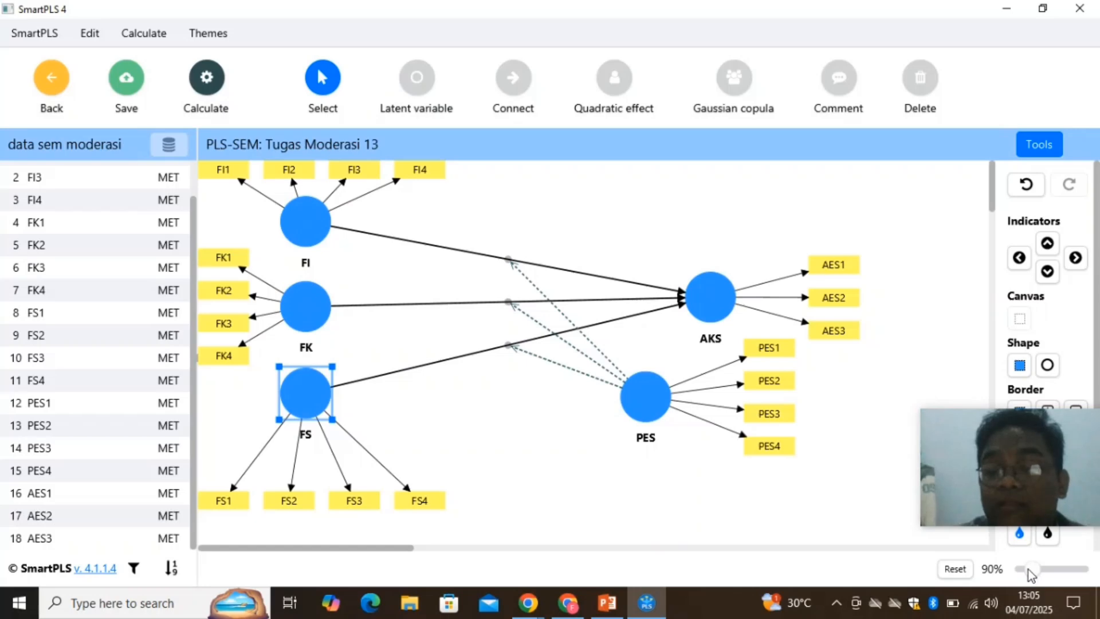
pyautogui.moveTo(1028, 570)
pyautogui.mouseDown()
pyautogui.moveTo(1018, 568)
pyautogui.moveTo(1031, 569)
pyautogui.mouseUp()
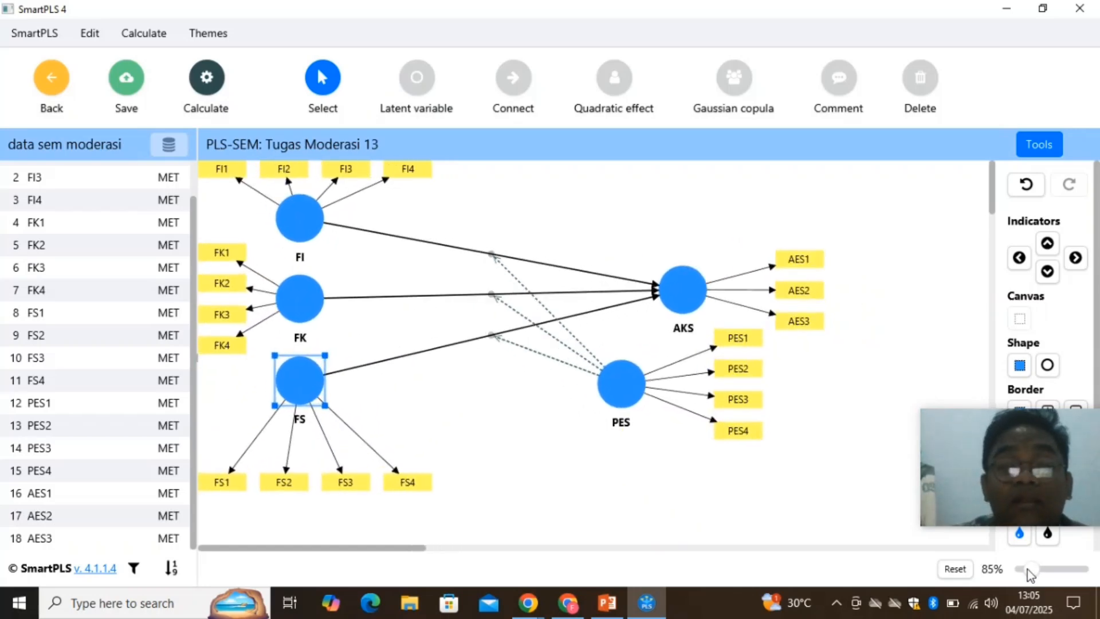
pyautogui.click(689, 460)
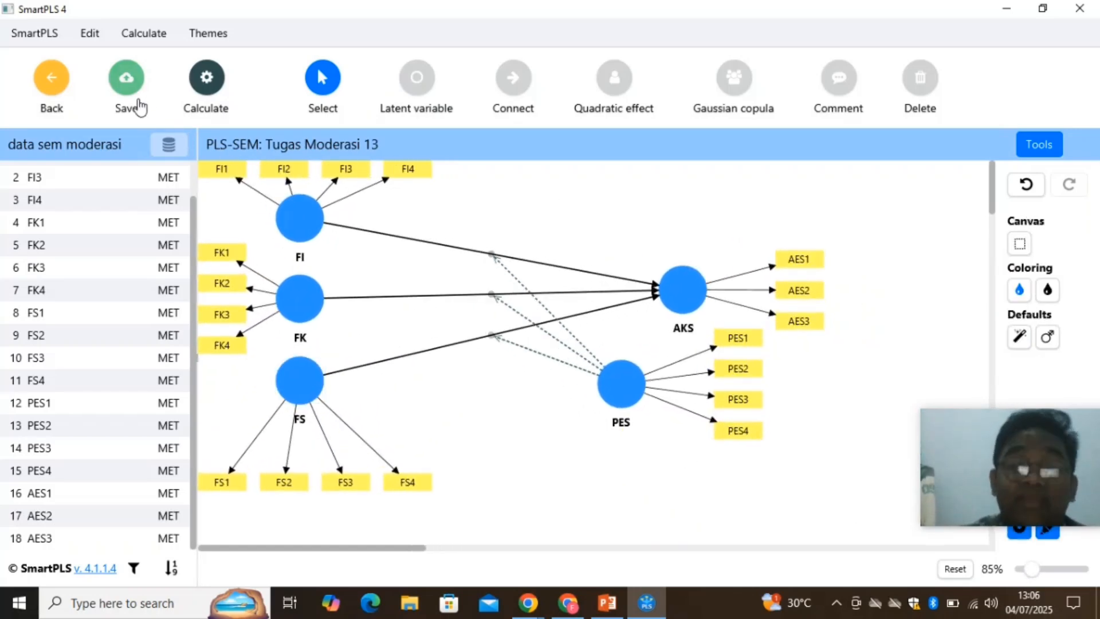
# Save the model and run the PLS-SEM algorithm with Path weighting and Standardized results, widening the graphic to inspect the FI loadings.
pyautogui.click(131, 95)
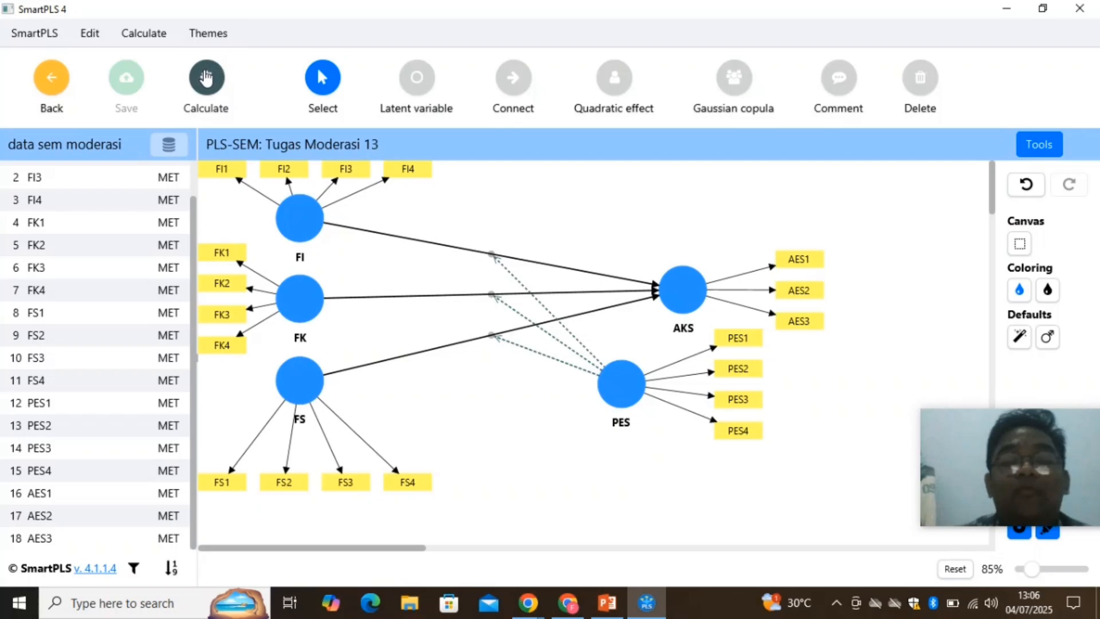
pyautogui.click(205, 76)
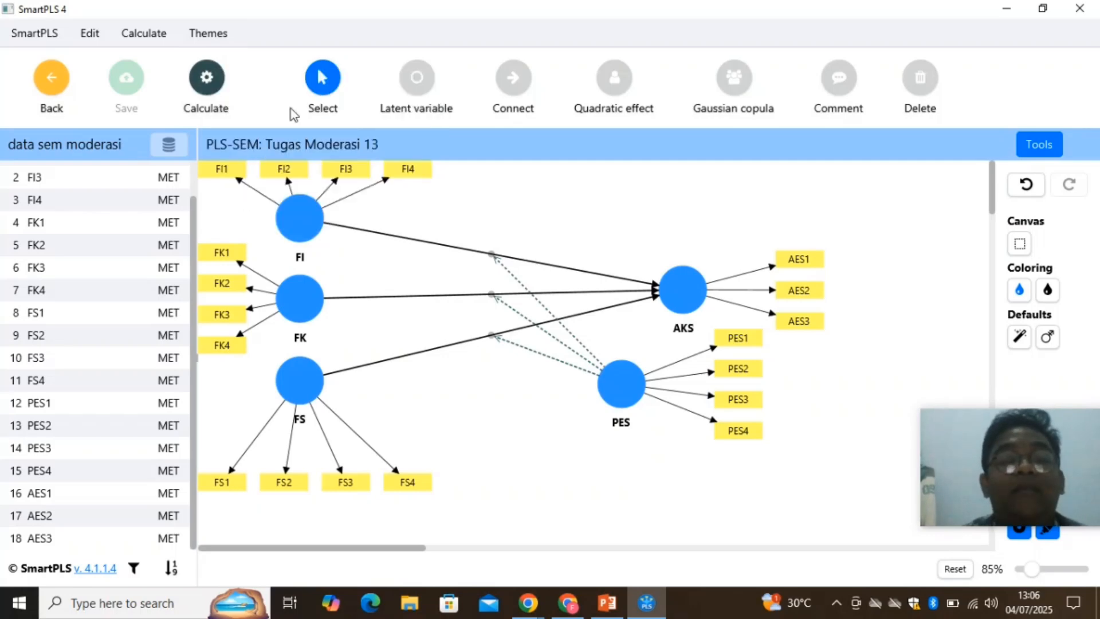
pyautogui.click(290, 113)
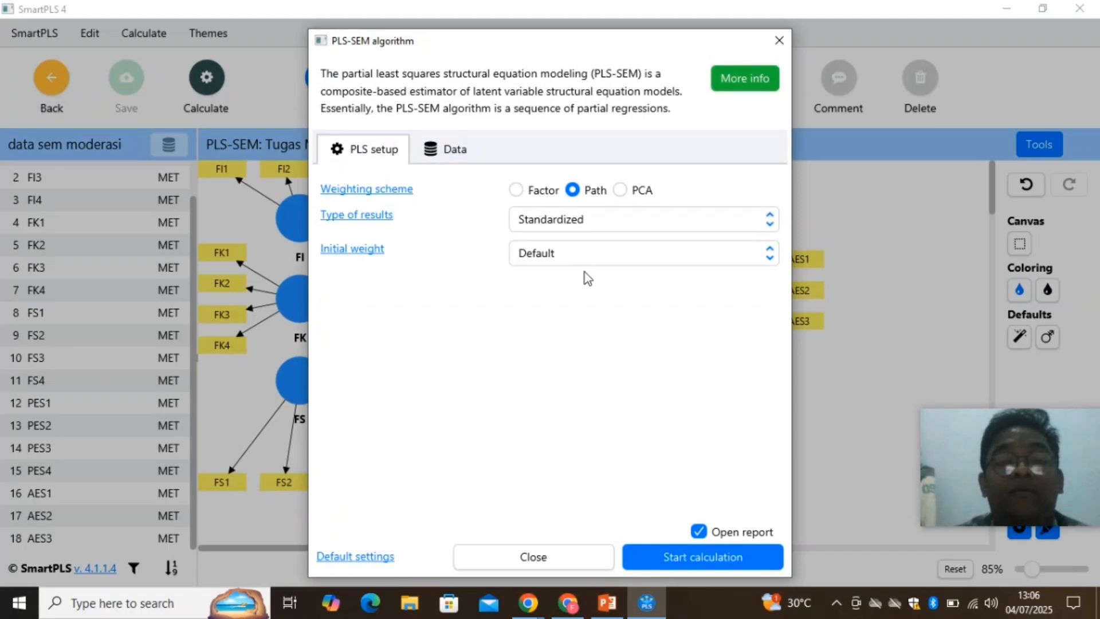
pyautogui.click(671, 563)
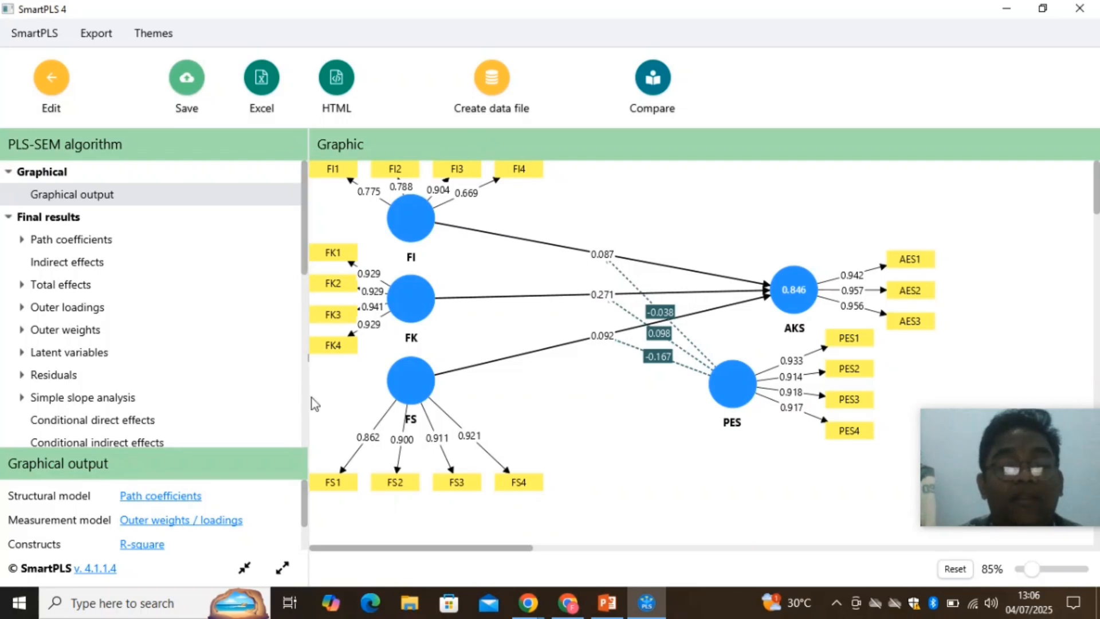
pyautogui.moveTo(309, 397); pyautogui.dragTo(214, 403)
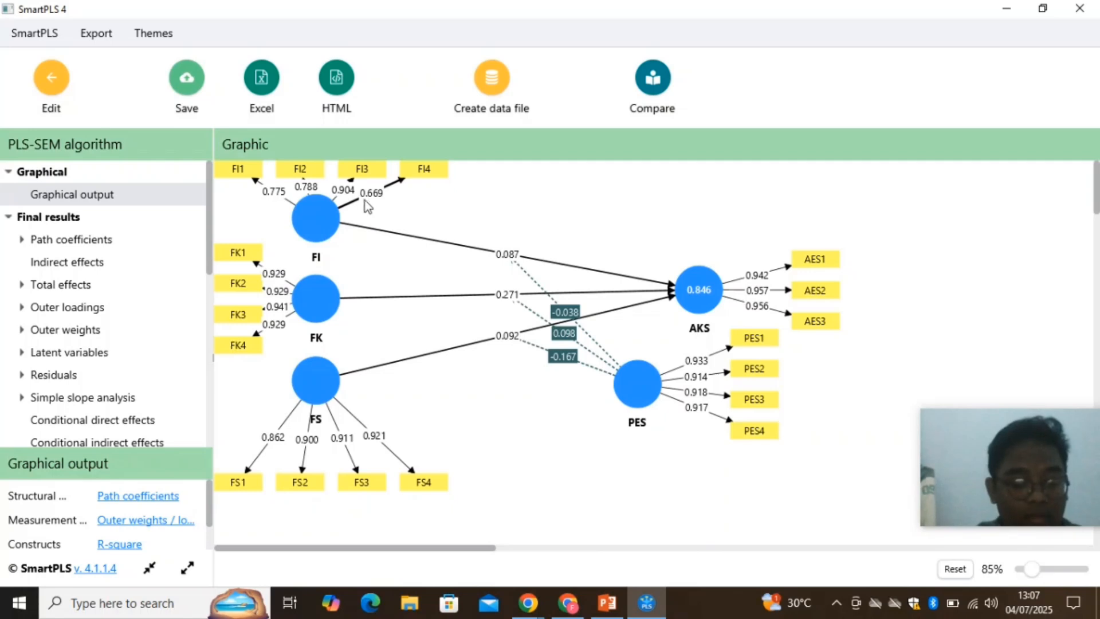
pyautogui.moveTo(326, 200)
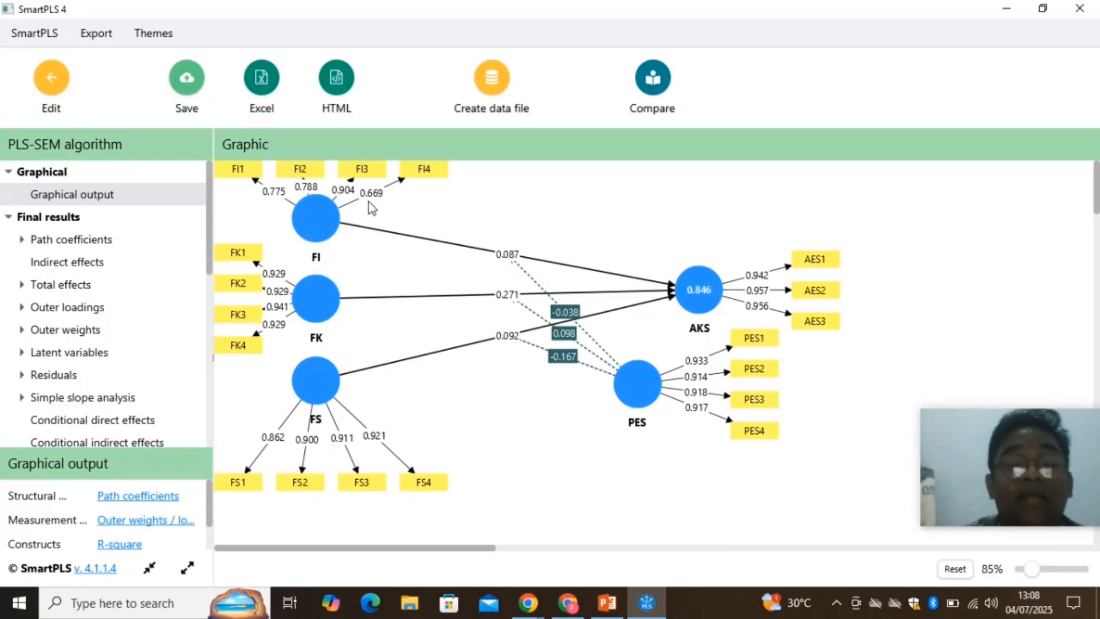
# Leave the results, reopen the Tugas Moderasi 13 model from the workspace, and delete indicator FI4 from FI.
pyautogui.click(57, 96)
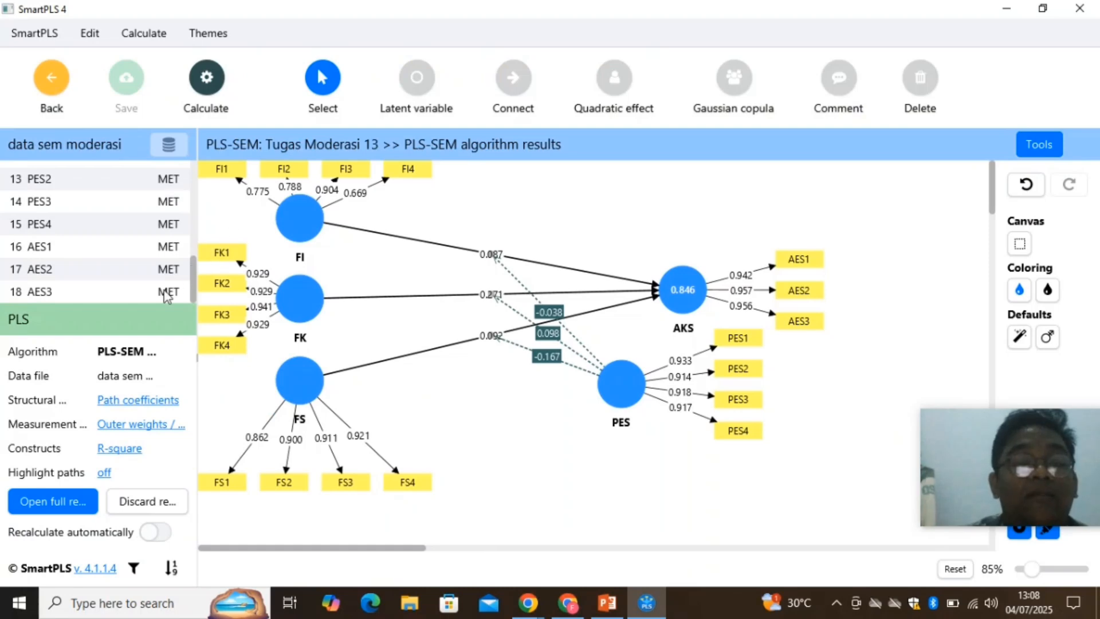
pyautogui.click(53, 80)
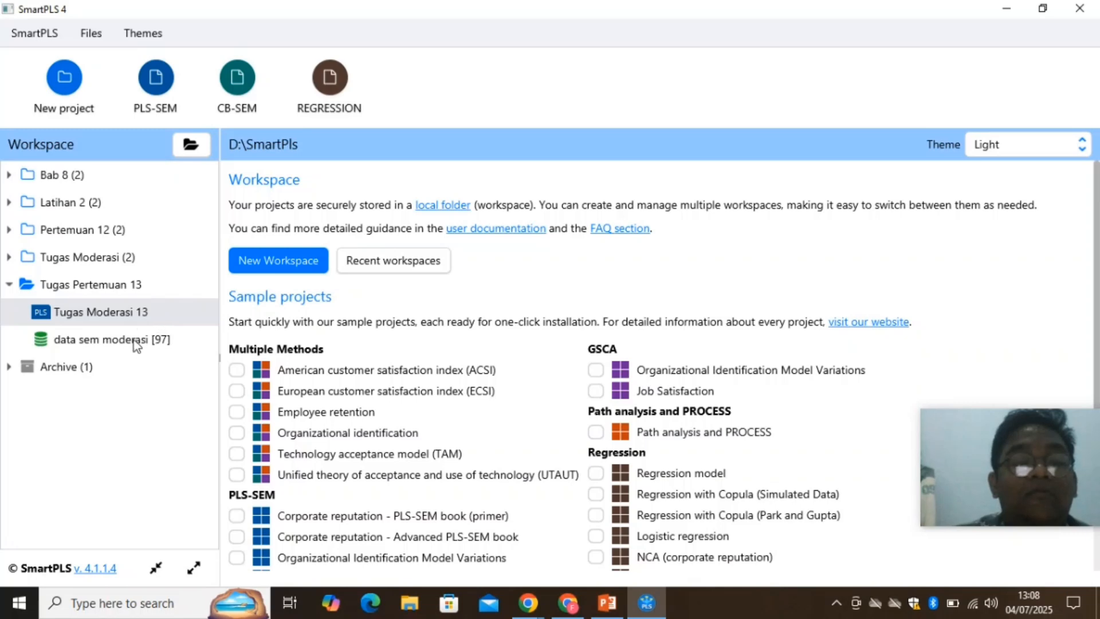
pyautogui.doubleClick(140, 320)
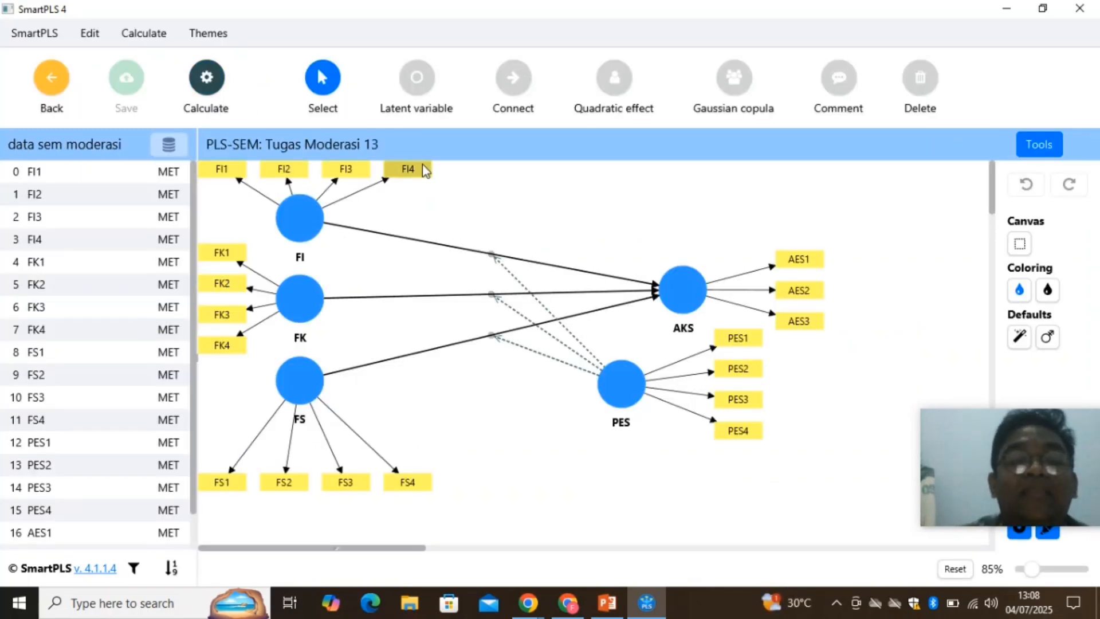
pyautogui.moveTo(422, 165); pyautogui.dragTo(410, 174)
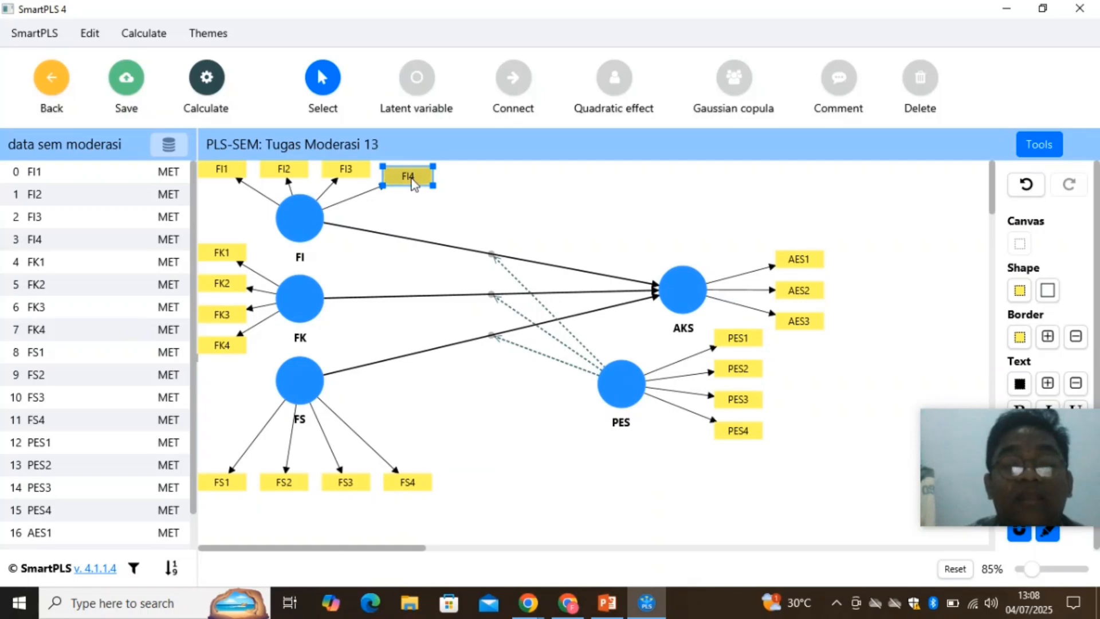
pyautogui.rightClick(412, 179)
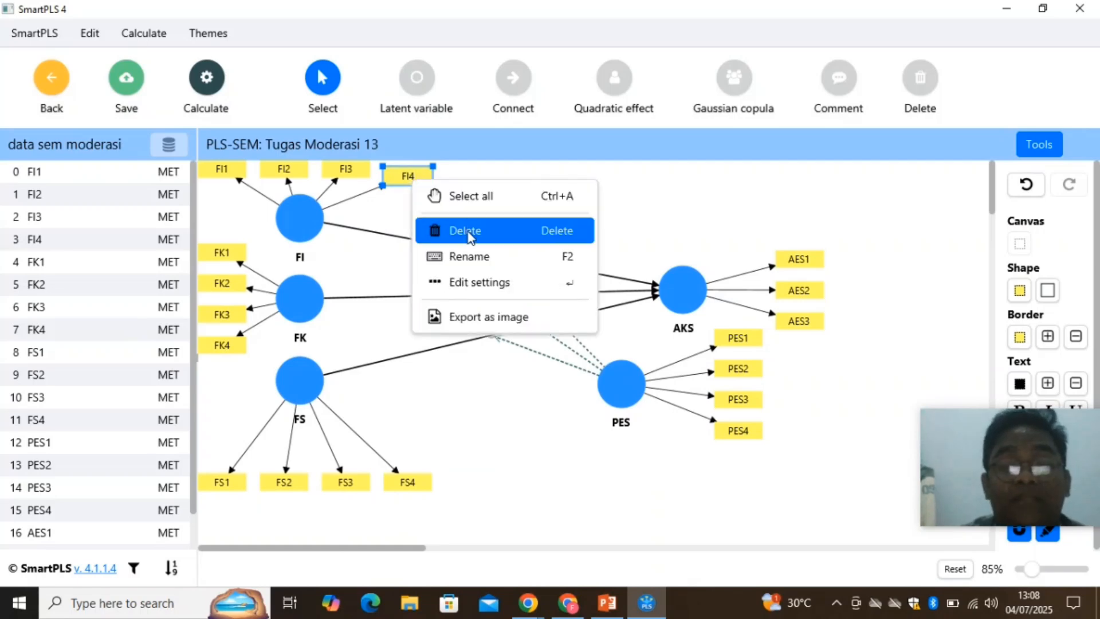
pyautogui.click(469, 235)
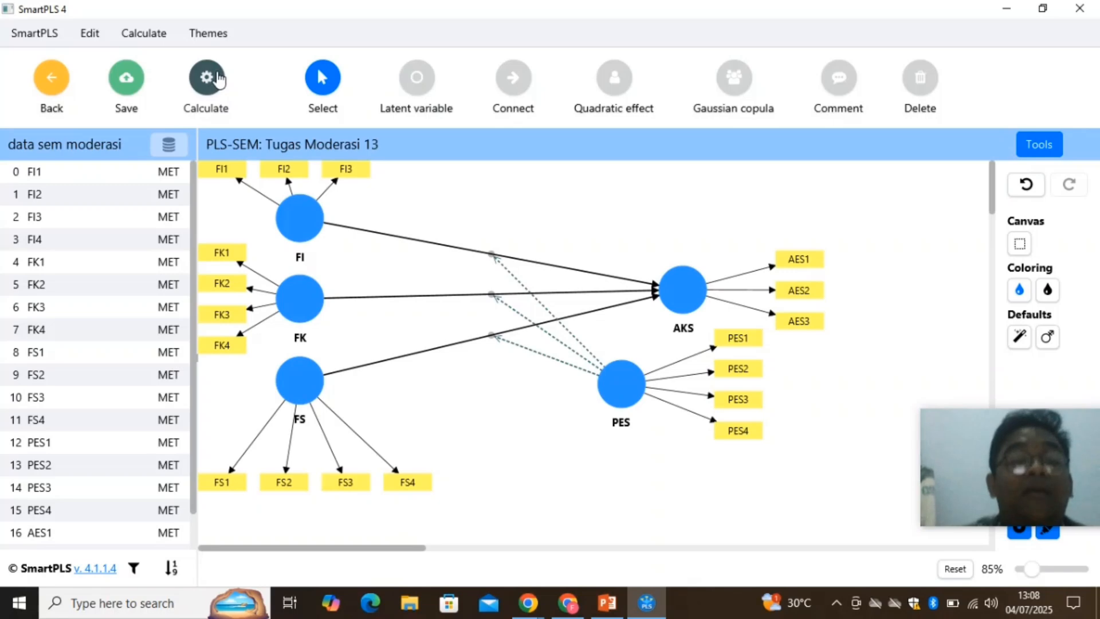
# Rerun the PLS-SEM algorithm on the reduced model with the Path weighting scheme, Standardized results and Default initial weight.
pyautogui.click(218, 79)
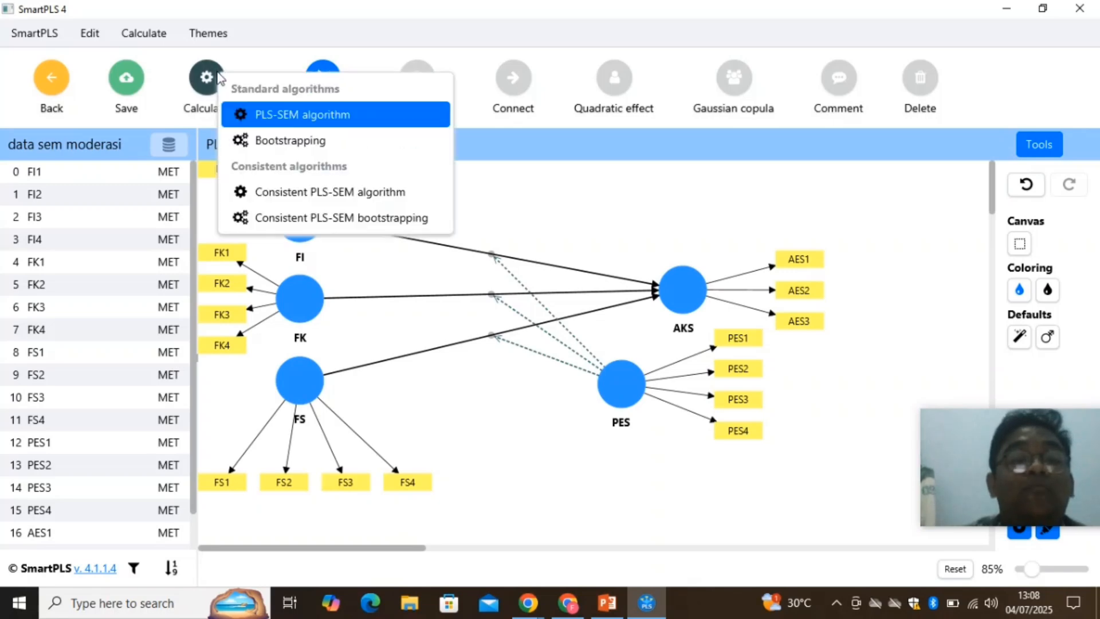
pyautogui.click(264, 112)
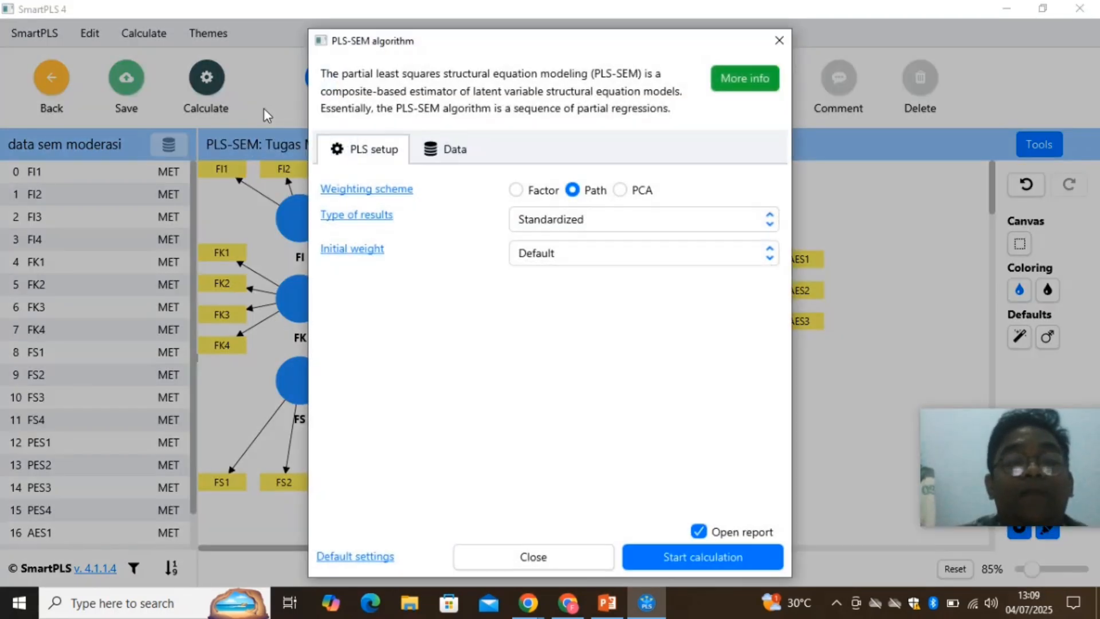
pyautogui.click(692, 557)
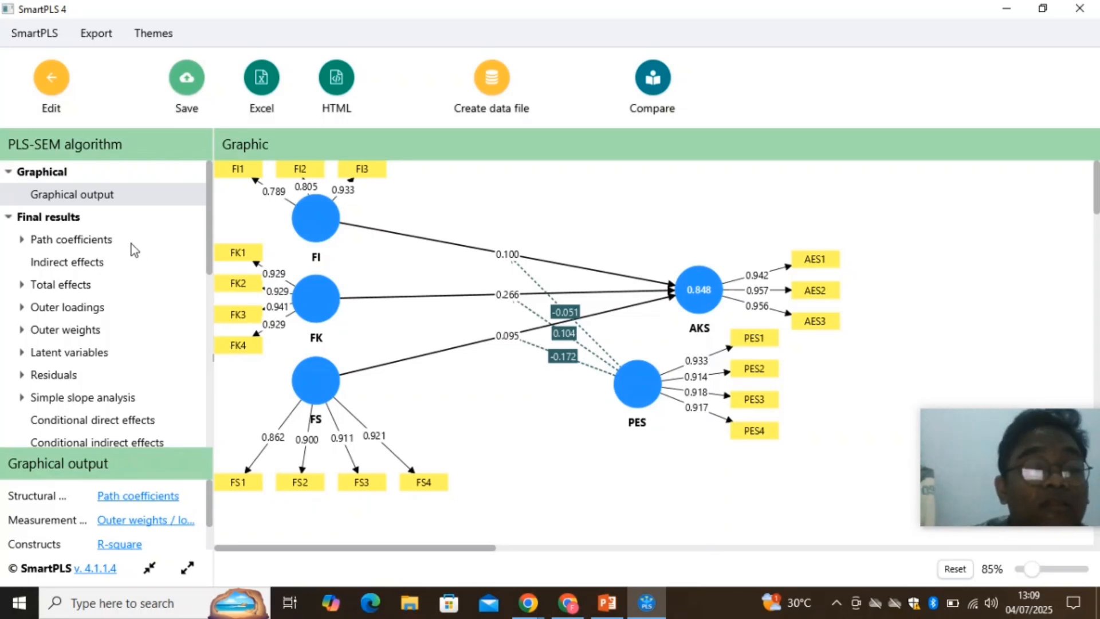
# Examine the model's discriminant validity using the HTMT matrix and the Fornell-Larcker criterion.
pyautogui.scroll(-4, 132, 243)
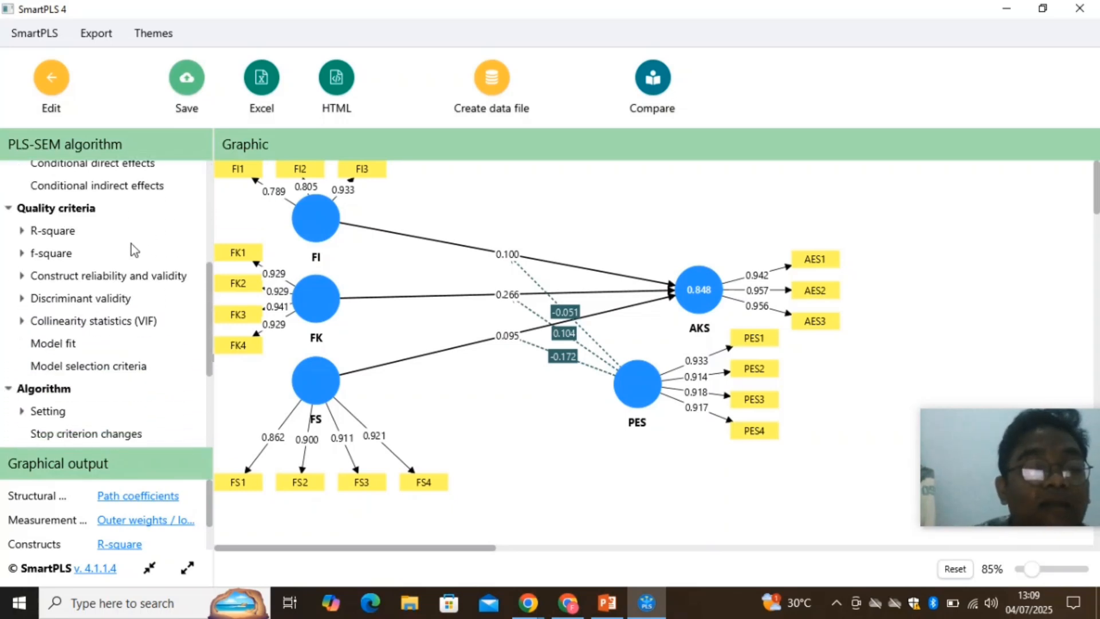
pyautogui.scroll(-3, 132, 246)
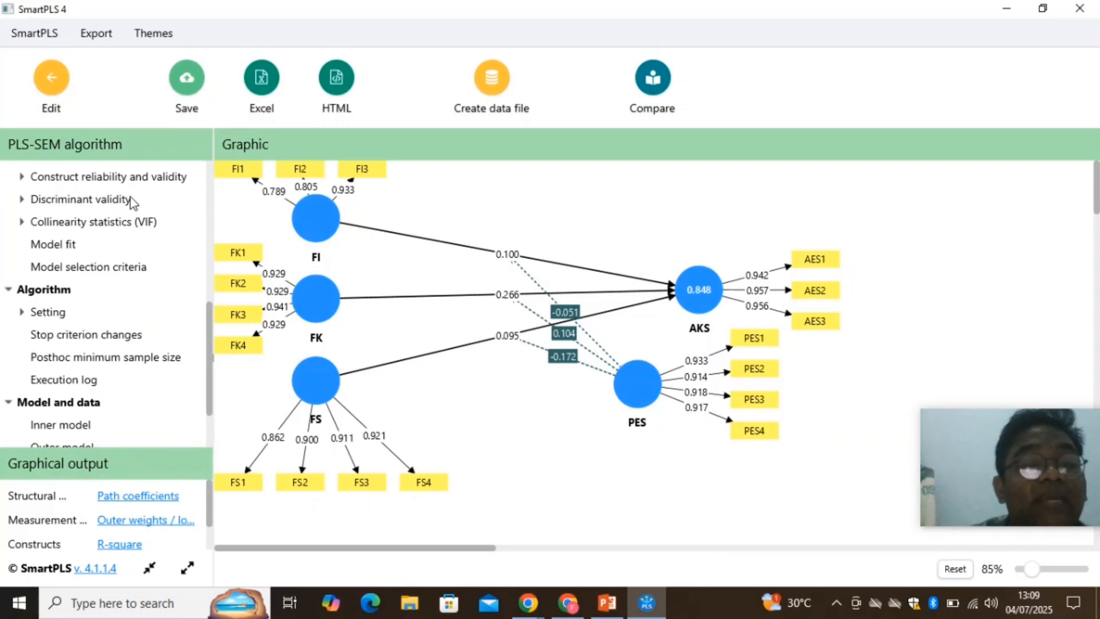
pyautogui.click(129, 197)
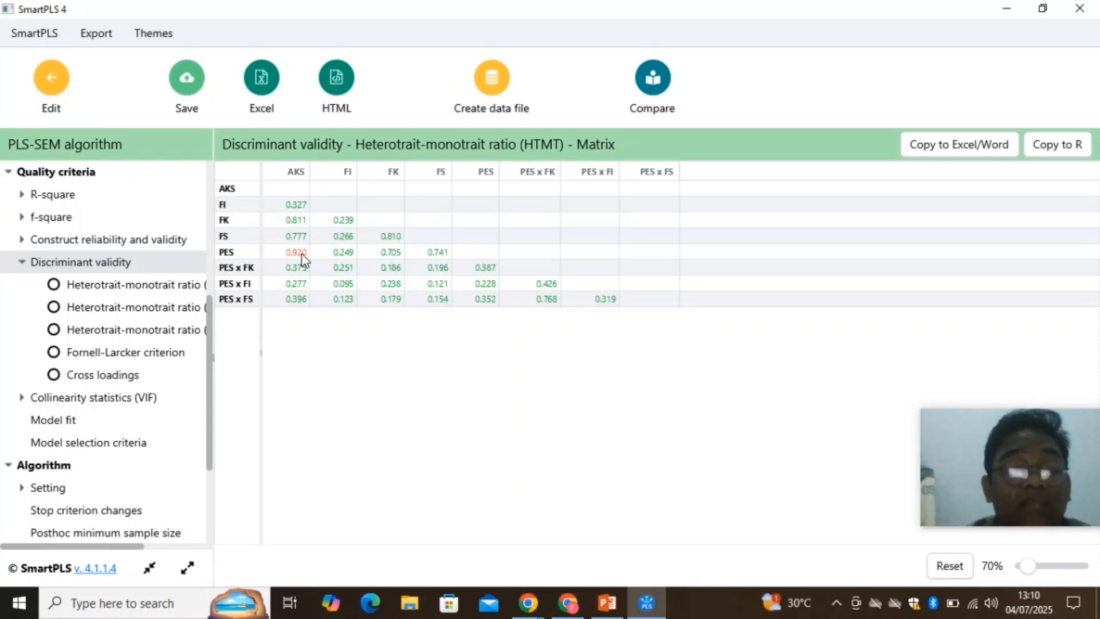
pyautogui.click(159, 352)
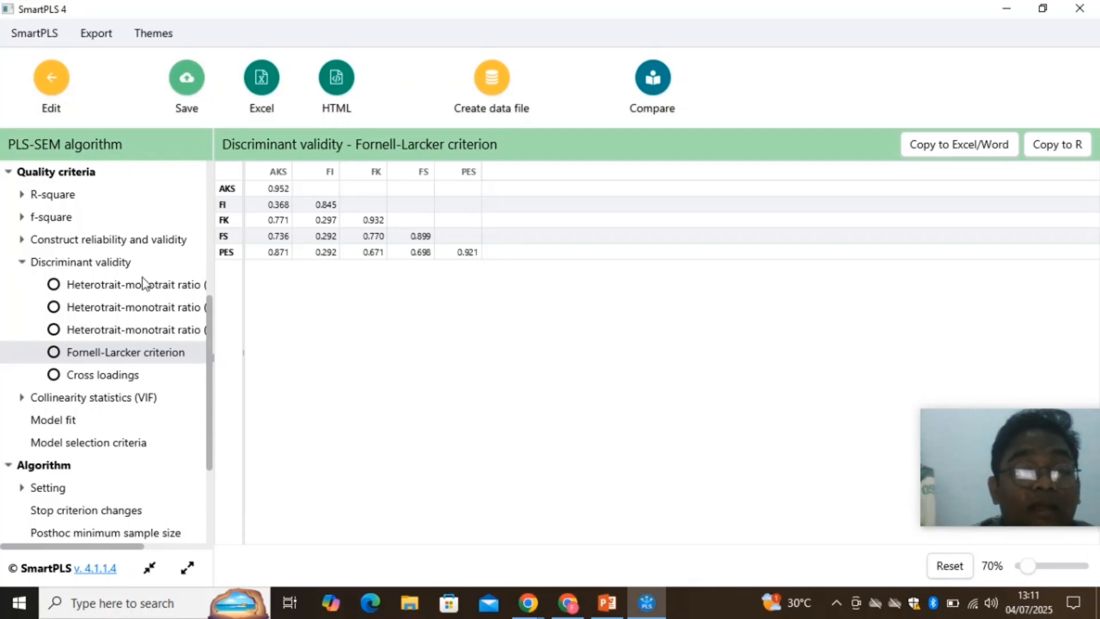
# Examine the construct reliability and validity overview and the outer model's collinearity statistics (VIF) list.
pyautogui.click(165, 241)
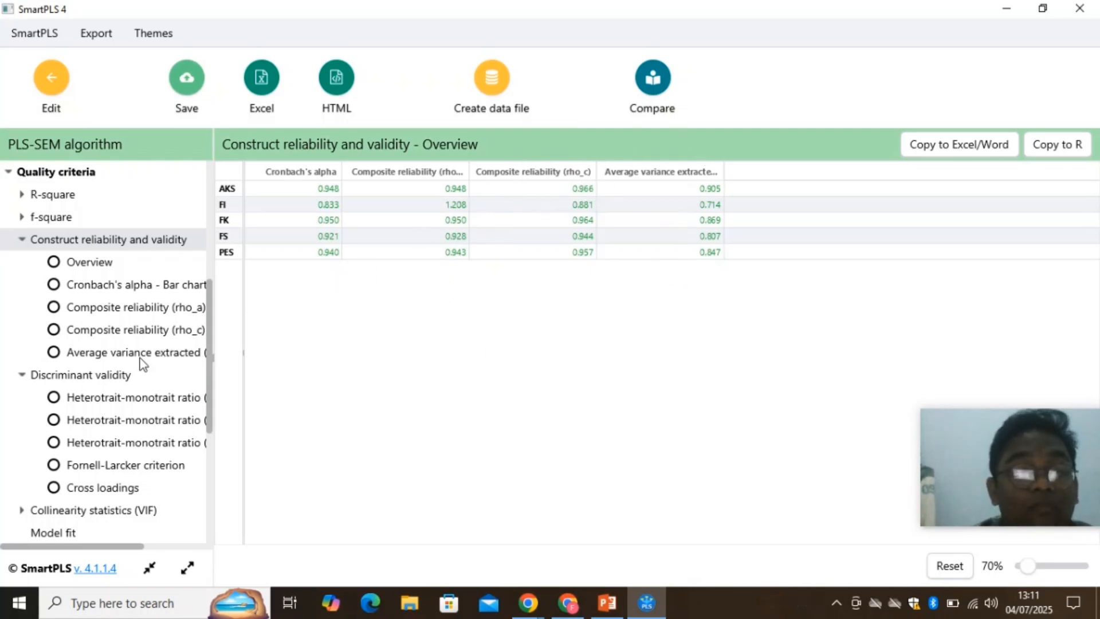
pyautogui.scroll(-3, 143, 363)
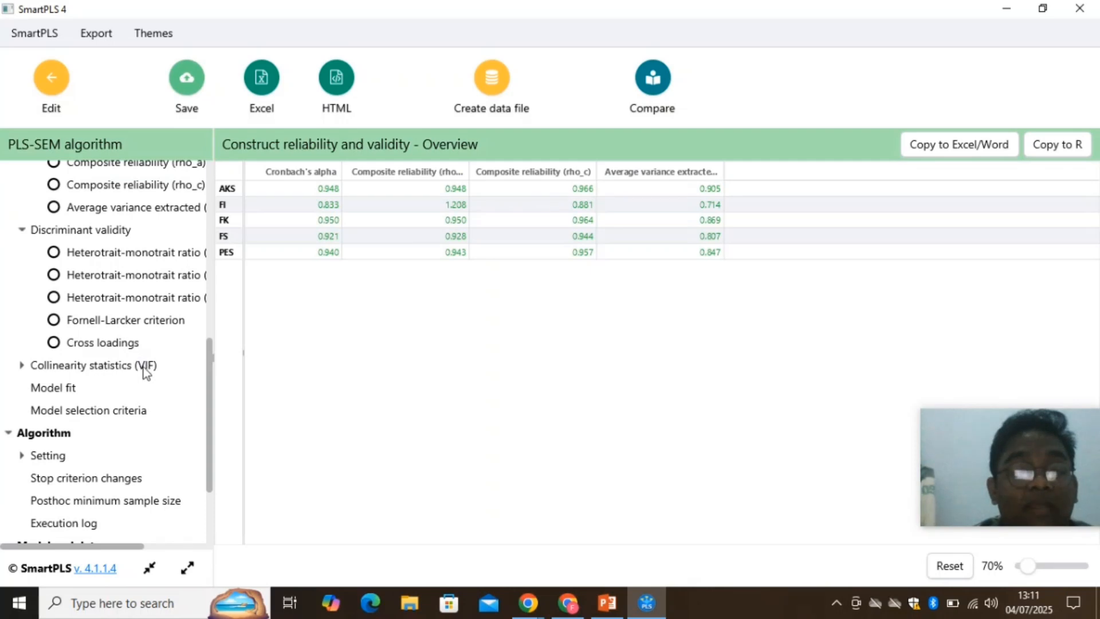
pyautogui.click(130, 367)
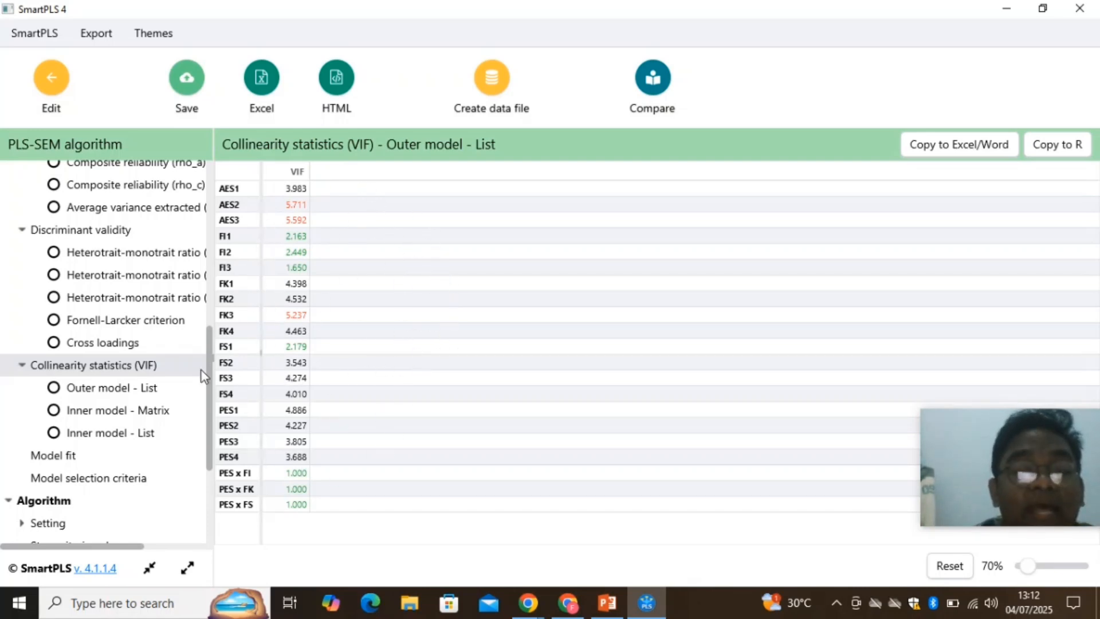
pyautogui.click(168, 393)
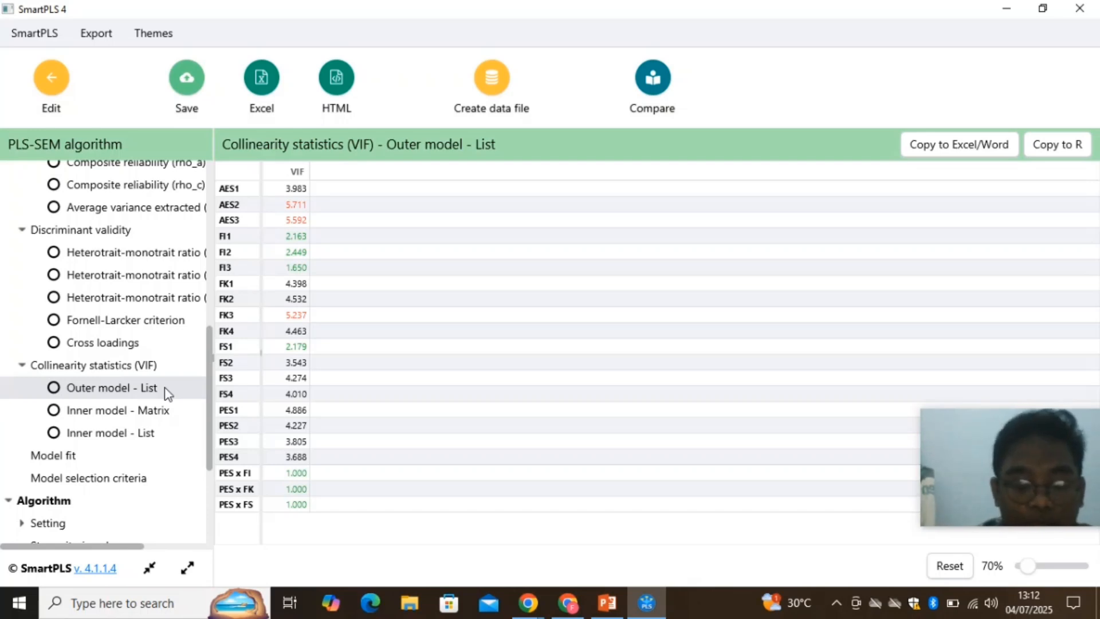
# Examine the R-square overview for the dependent variable AKS.
pyautogui.scroll(3, 133, 311)
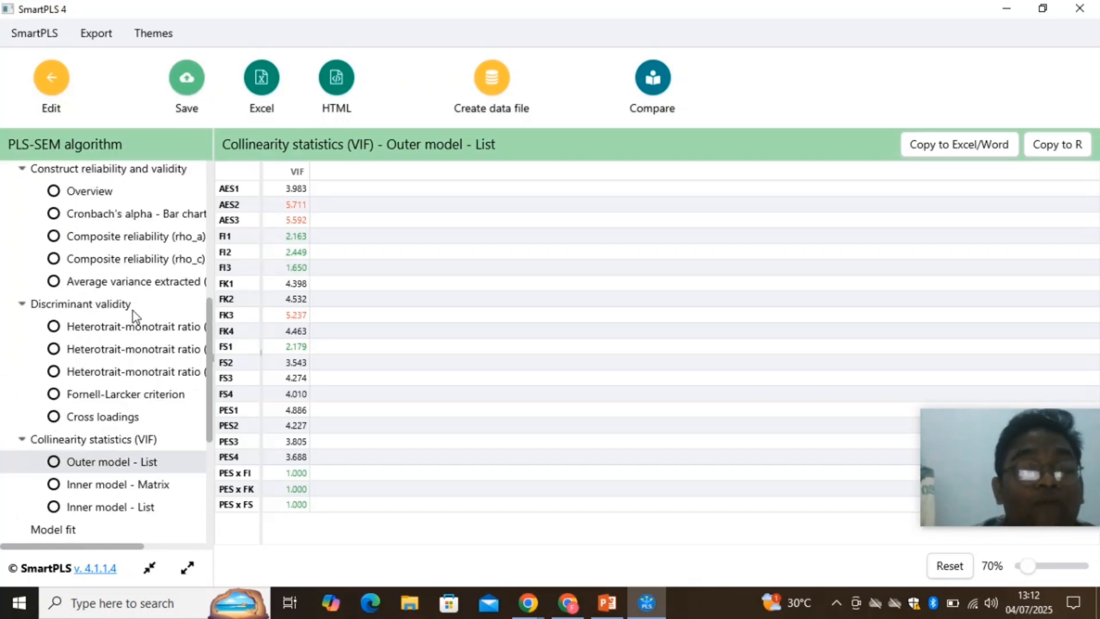
pyautogui.scroll(5, 133, 311)
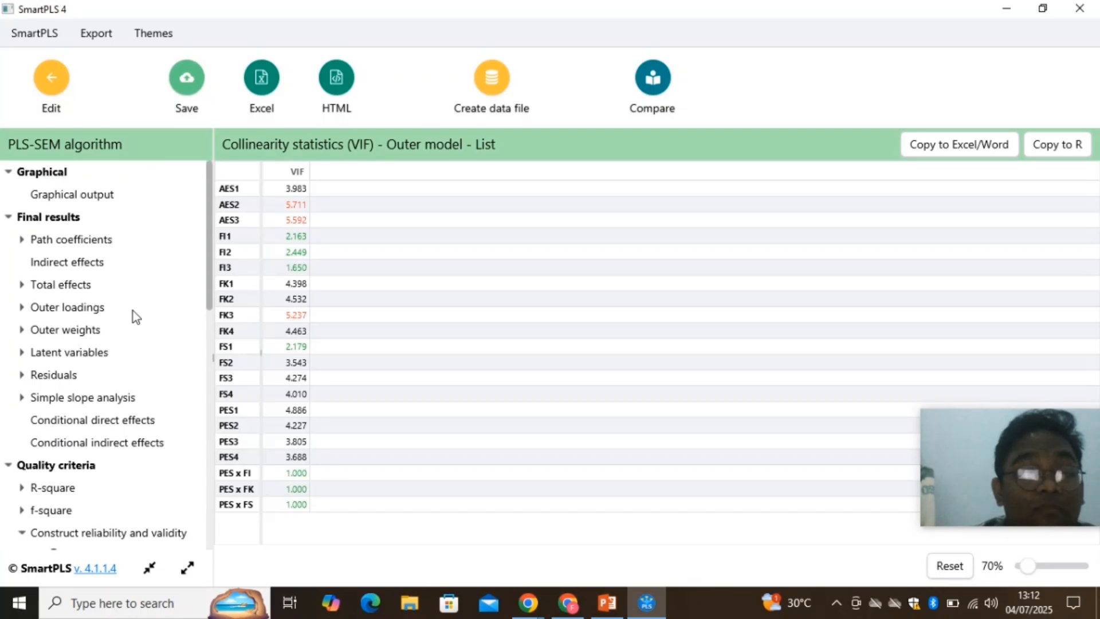
pyautogui.scroll(-1, 133, 311)
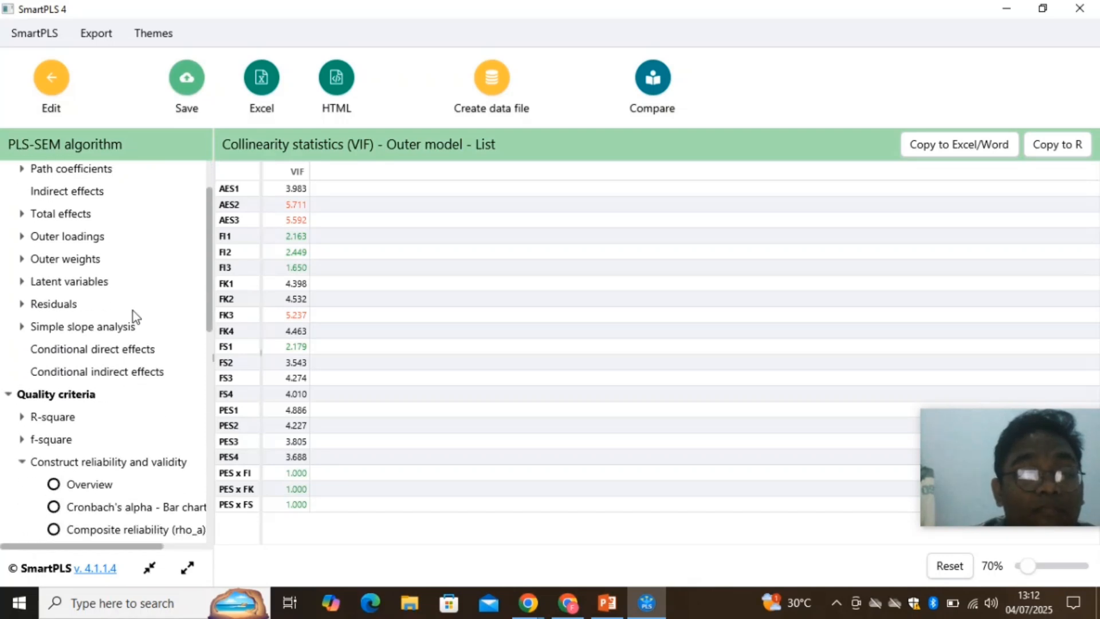
pyautogui.click(75, 422)
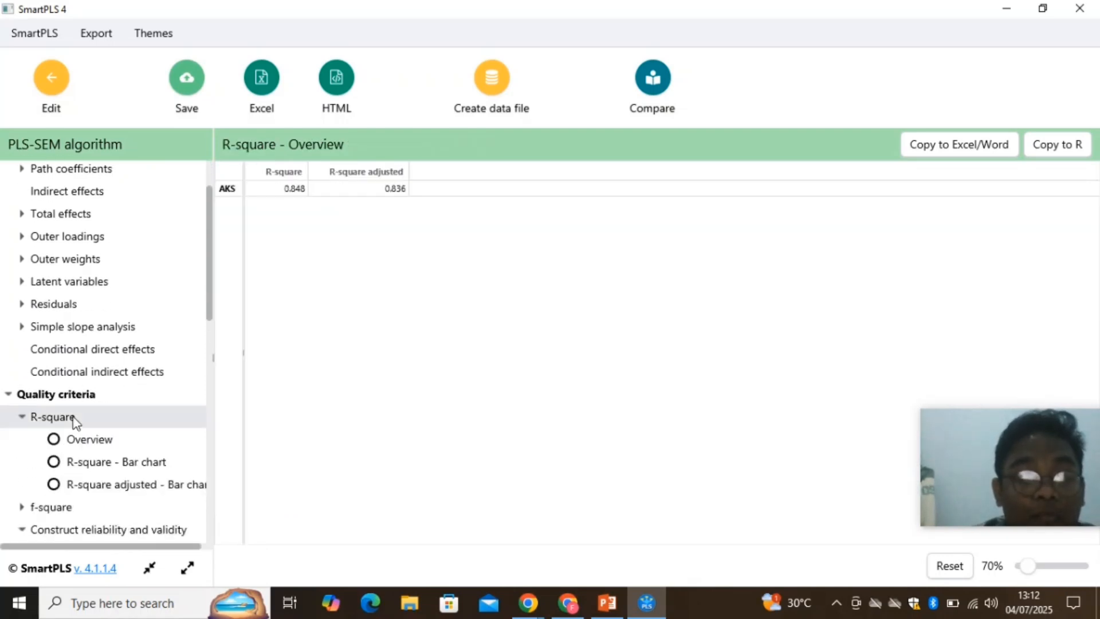
pyautogui.click(93, 441)
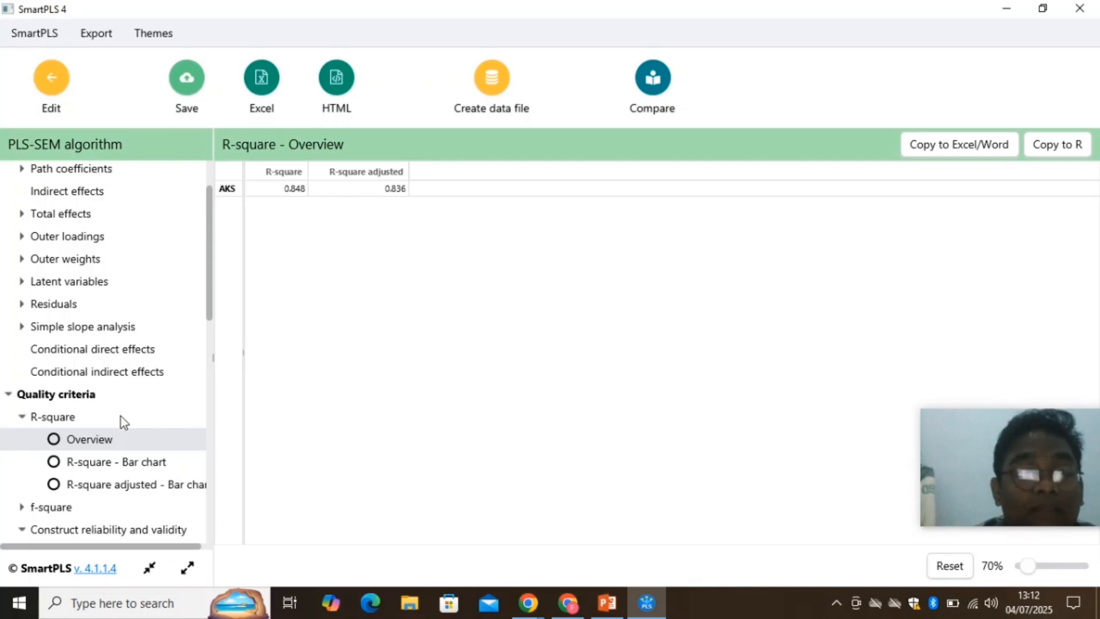
pyautogui.scroll(-3, 90, 418)
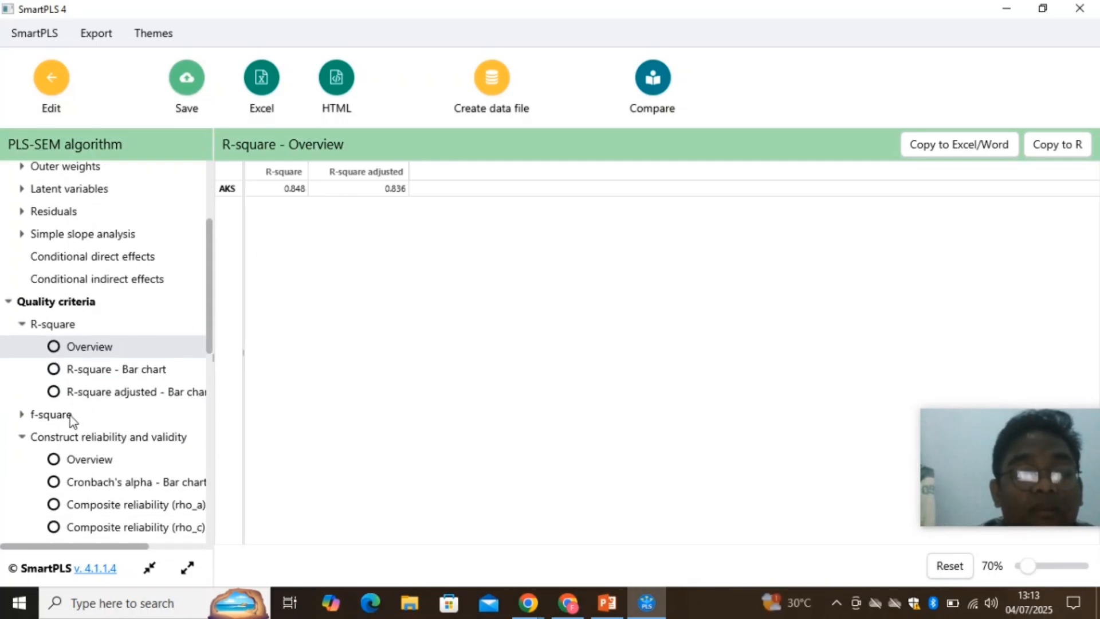
# Examine the f-square effect size matrix and the model fit table of the PLS-SEM results.
pyautogui.click(70, 415)
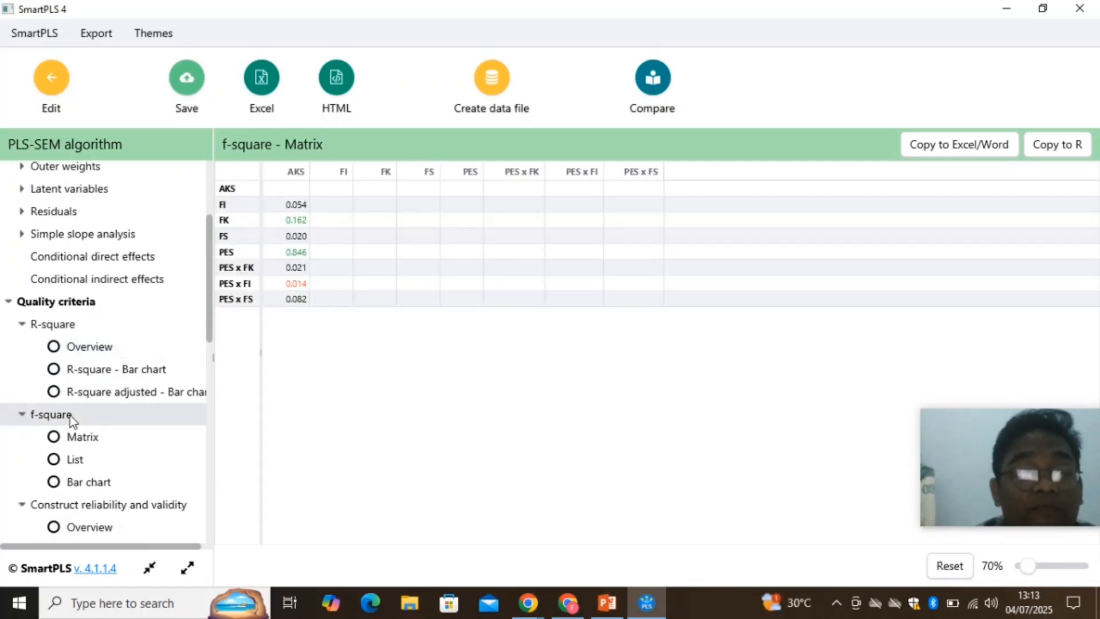
pyautogui.click(92, 438)
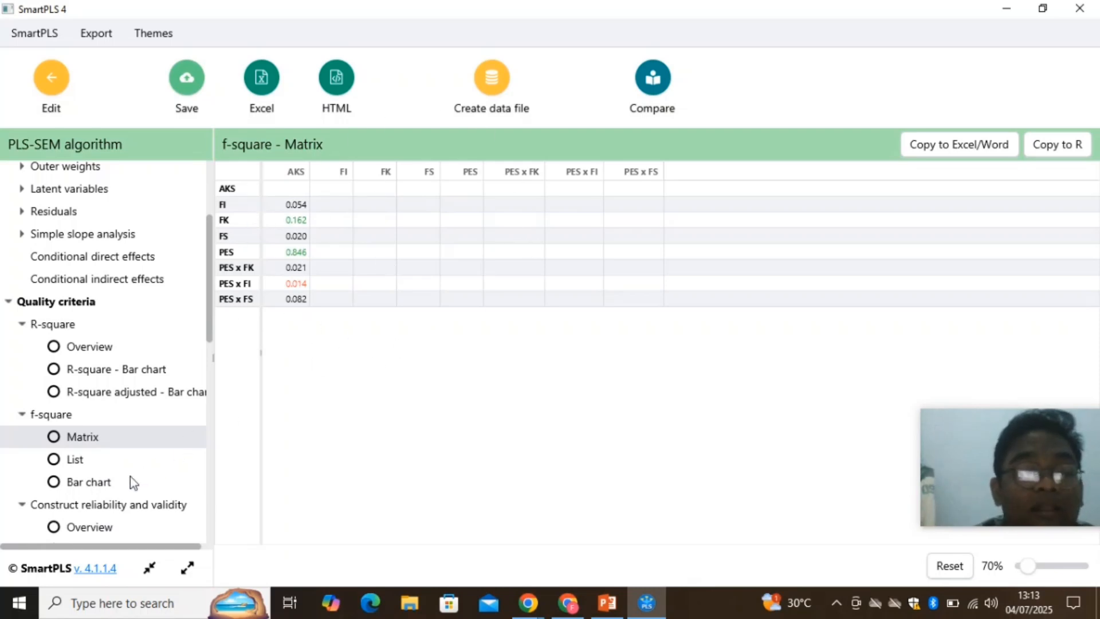
pyautogui.scroll(-9, 129, 476)
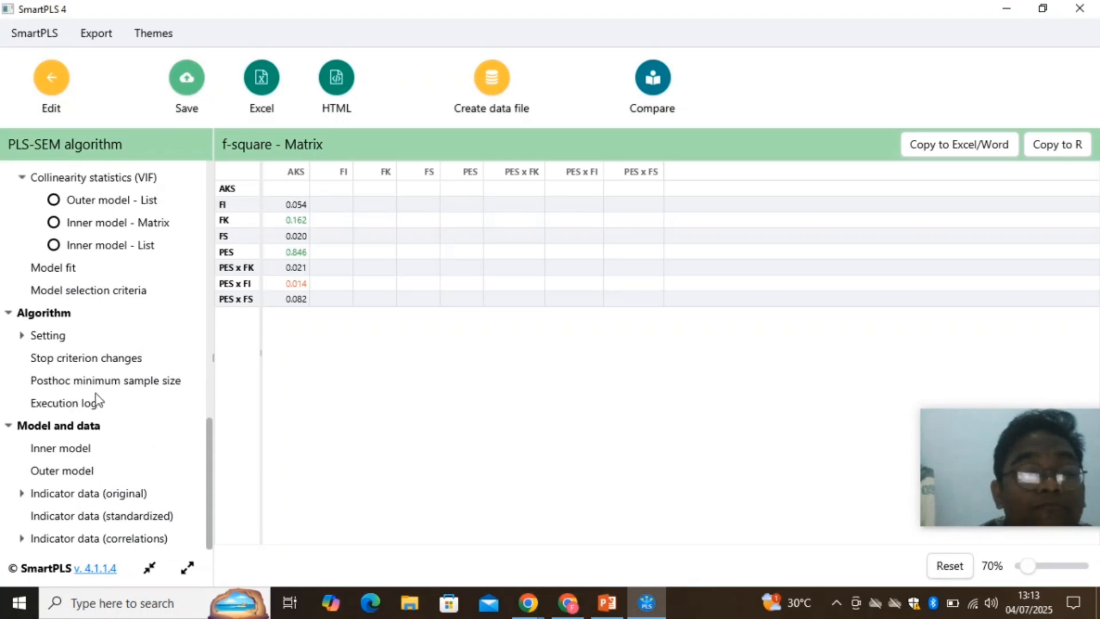
pyautogui.click(71, 268)
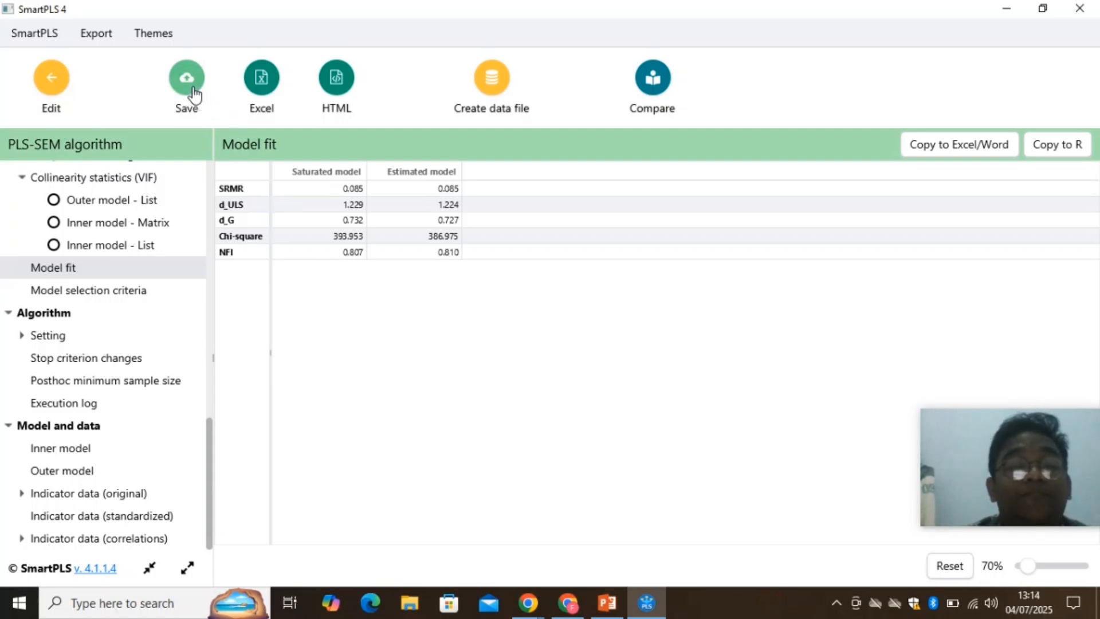
# Run bootstrapping on the model with 5000 subsamples, percentile bootstrap, two-tailed test, 0.05 significance level and fixed seed, opening the report.
pyautogui.click(55, 89)
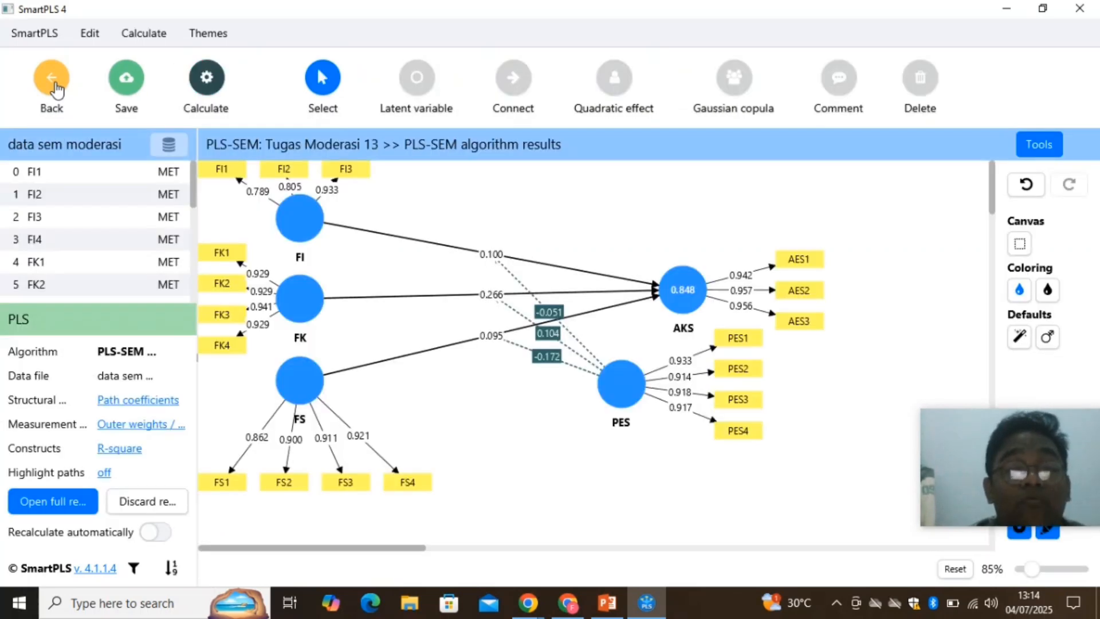
pyautogui.click(210, 85)
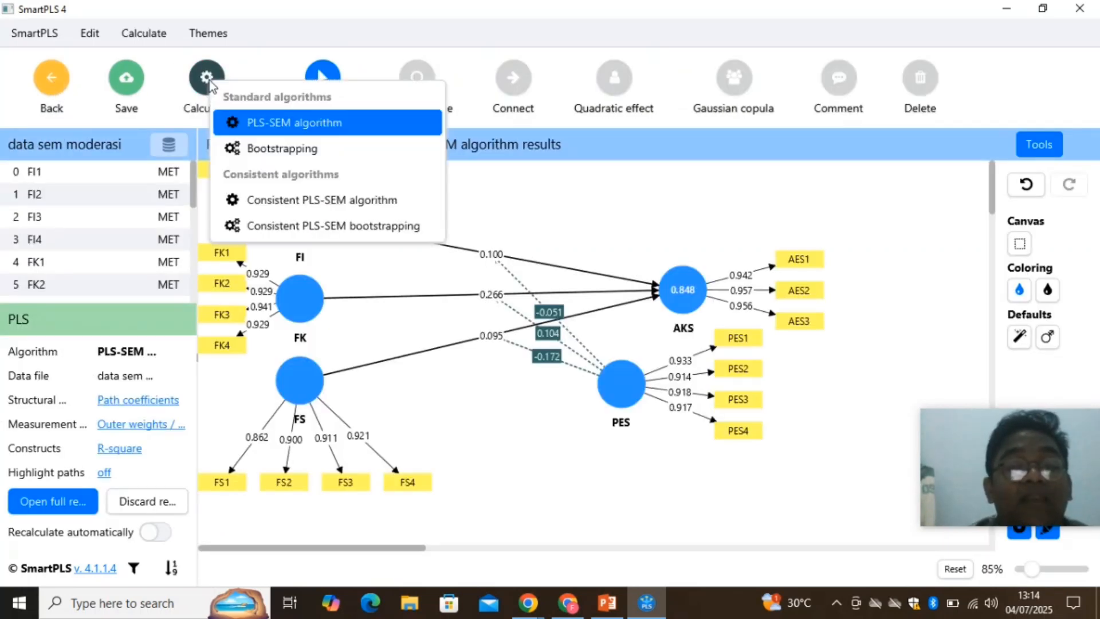
pyautogui.click(275, 153)
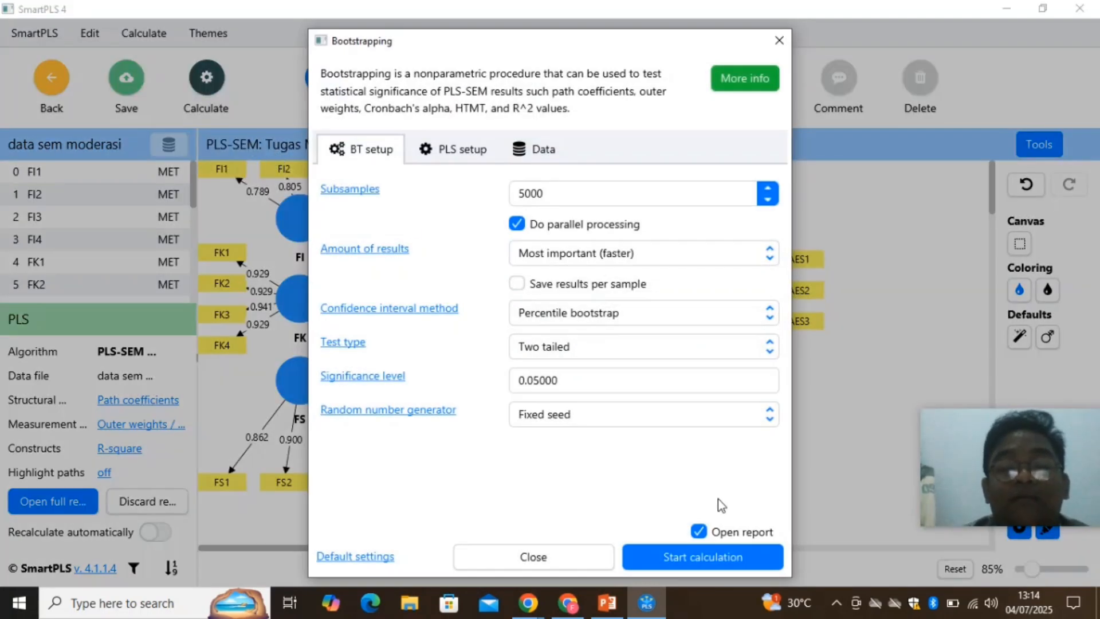
pyautogui.click(682, 564)
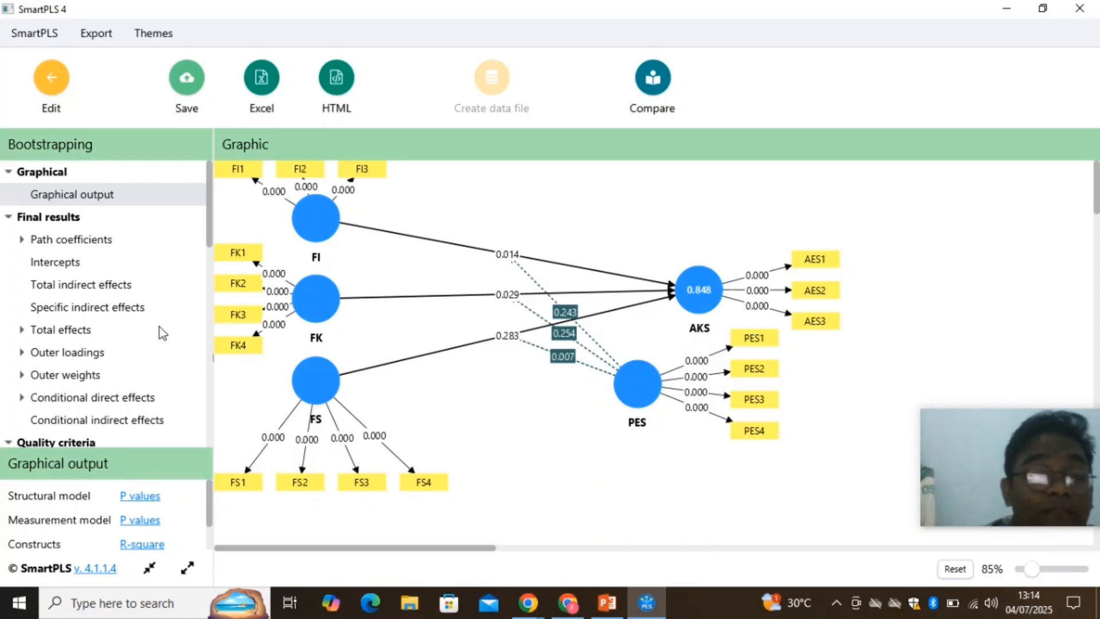
# Examine the bootstrapped mean, STDEV, T values and p values for the outer loadings and the path coefficients.
pyautogui.click(83, 358)
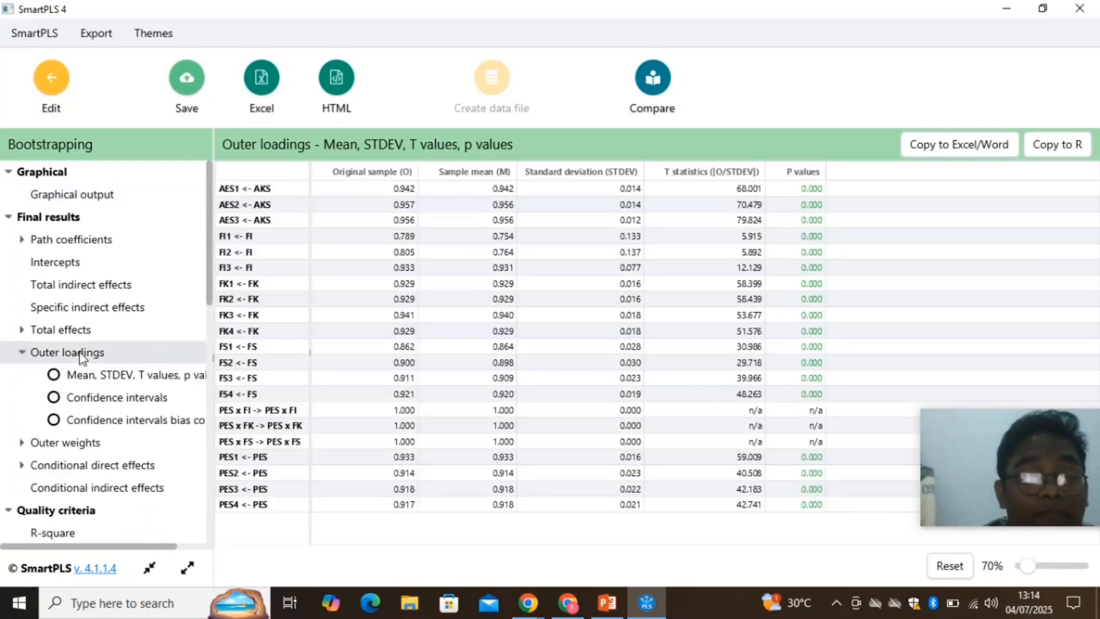
pyautogui.click(128, 377)
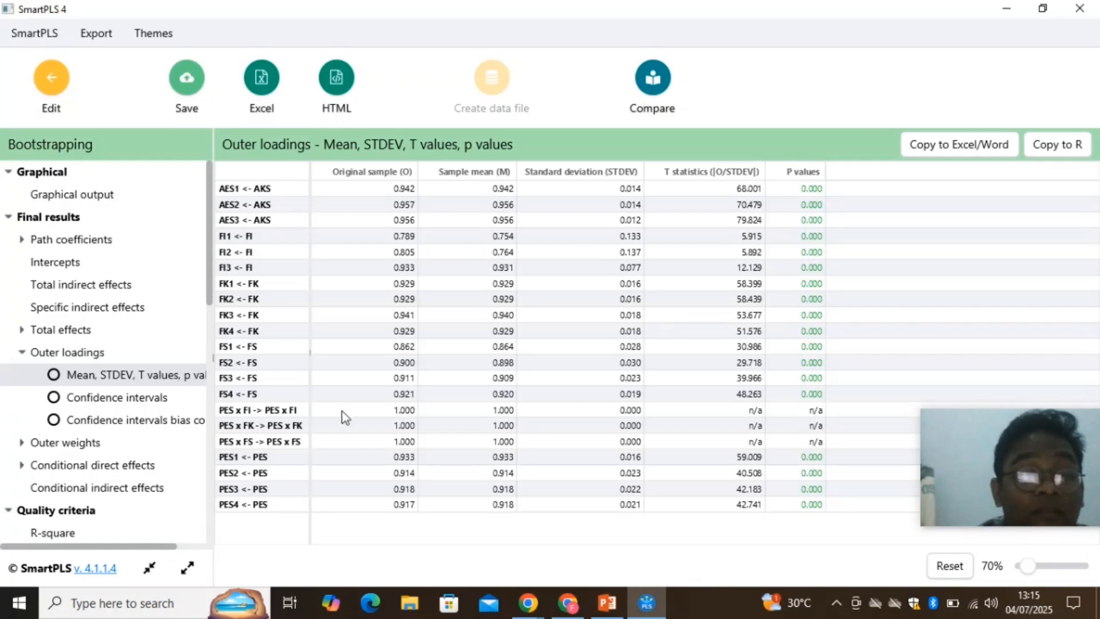
pyautogui.click(109, 240)
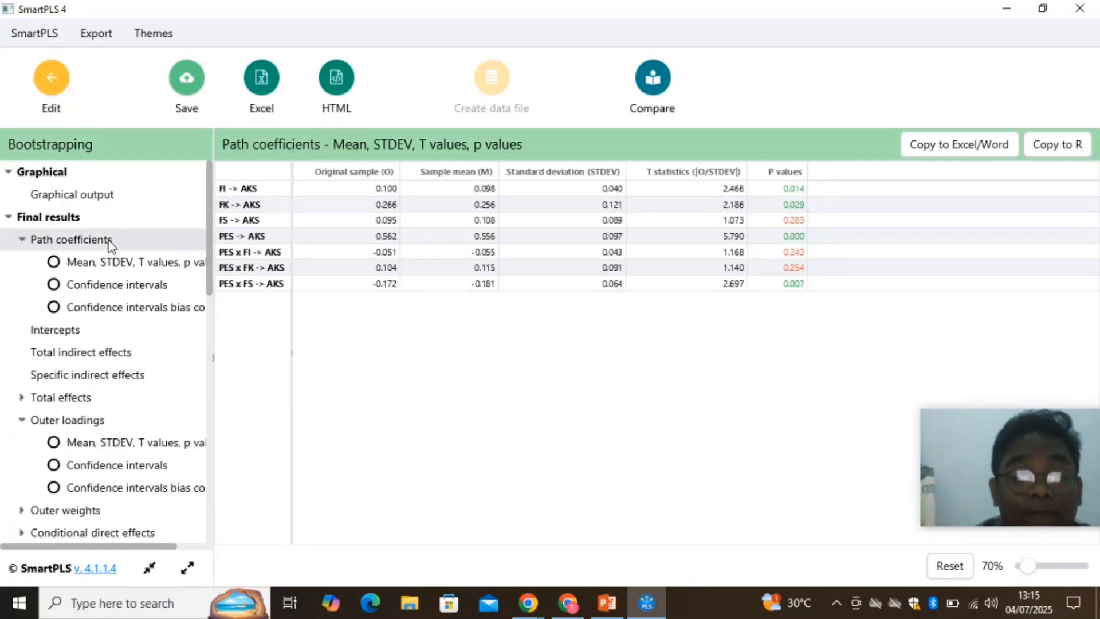
pyautogui.click(136, 266)
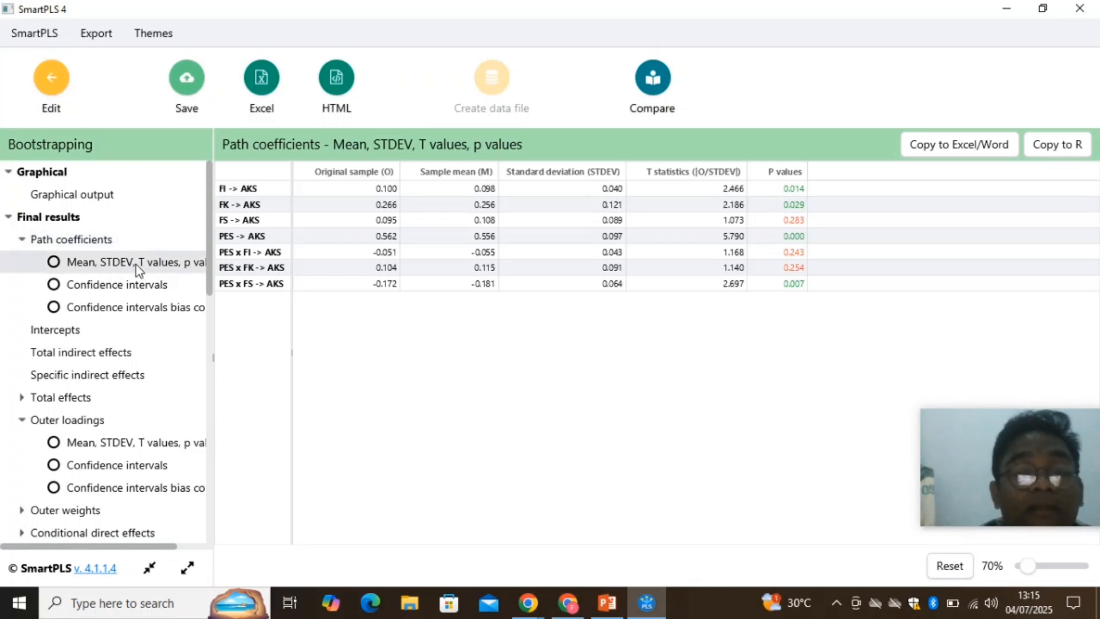